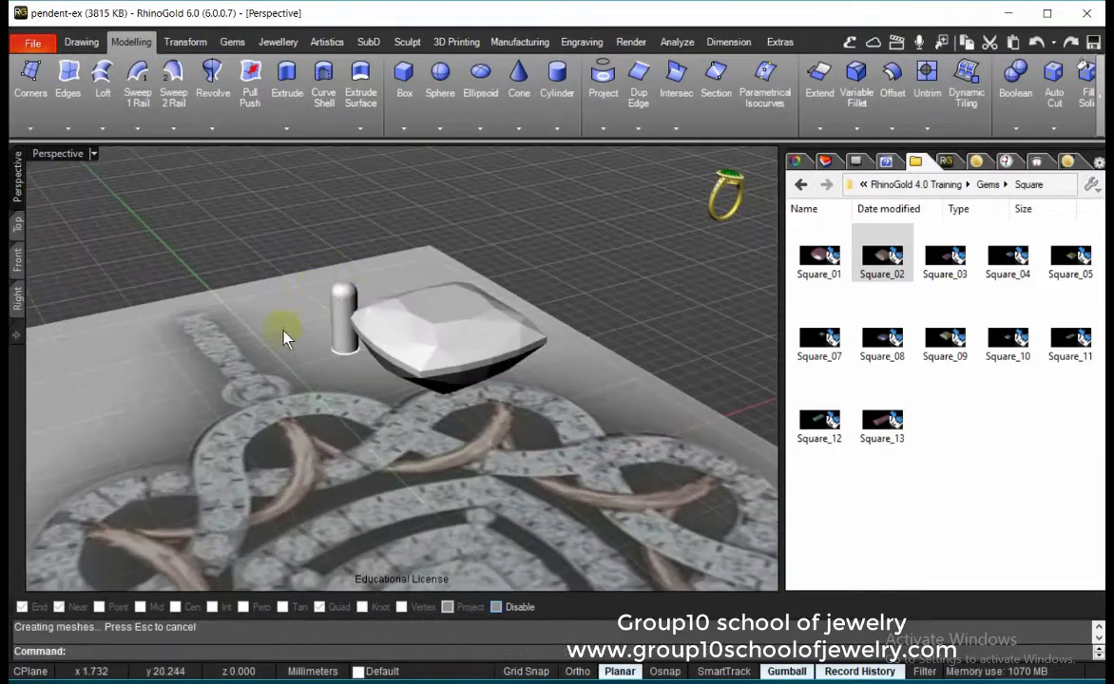
- Set four prongs on the square centre stone and save the pendant as pendent-ex.3dm
{"action": "left_click", "coordinate": [183, 48]}
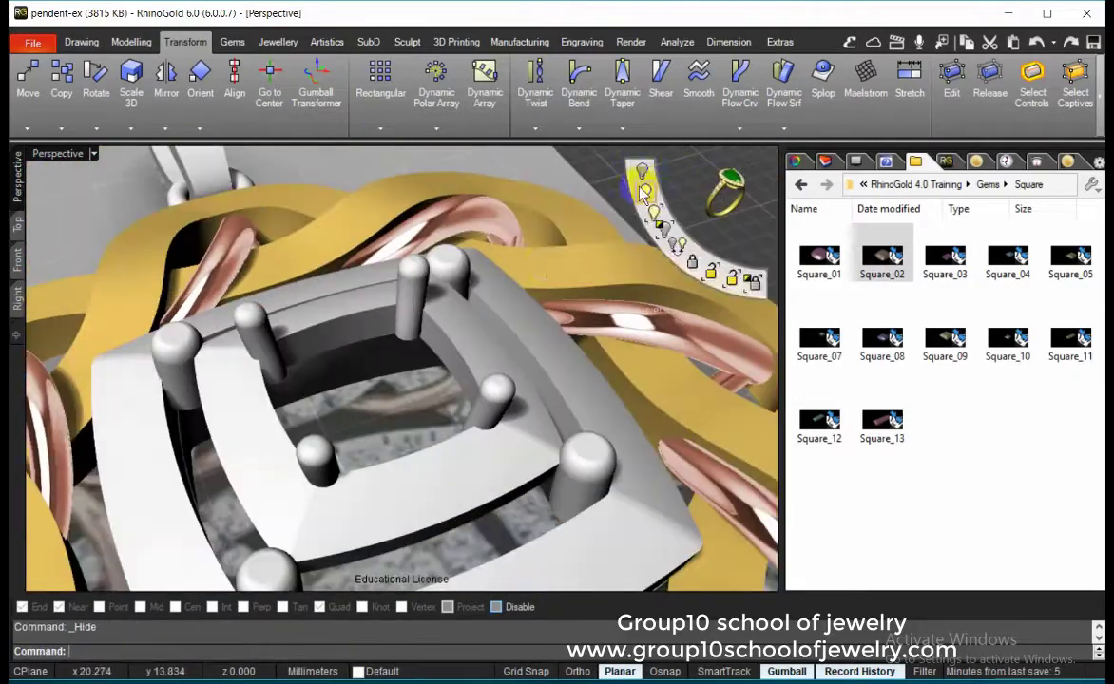
{"action": "left_click", "coordinate": [407, 390]}
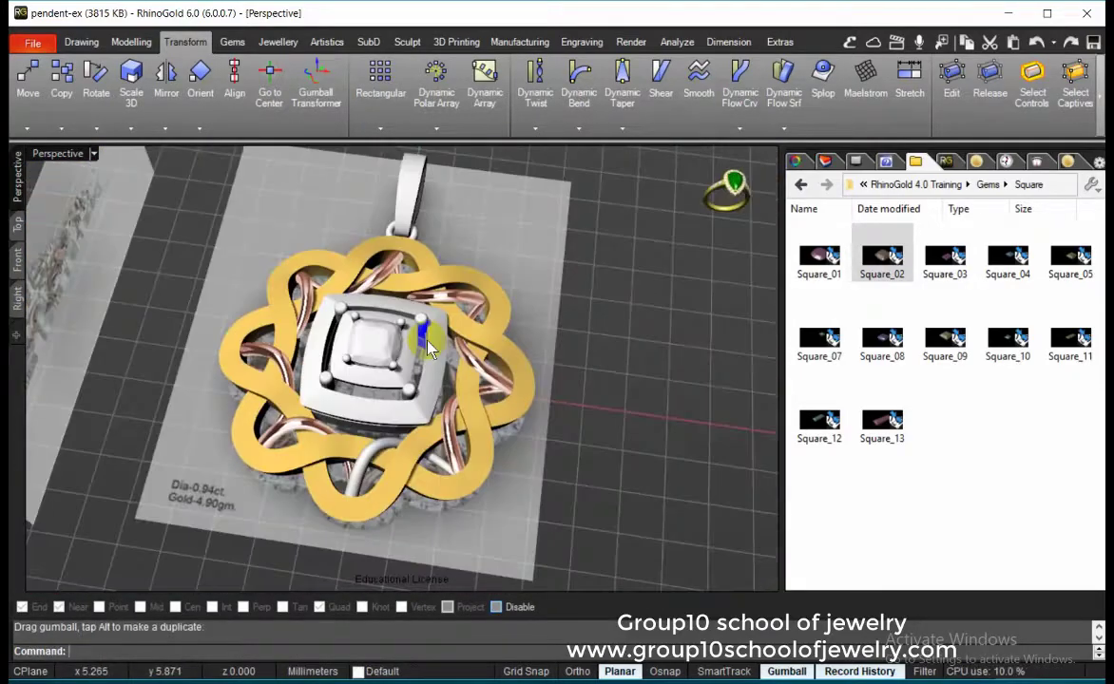
{"action": "key", "text": "ctrl+s"}
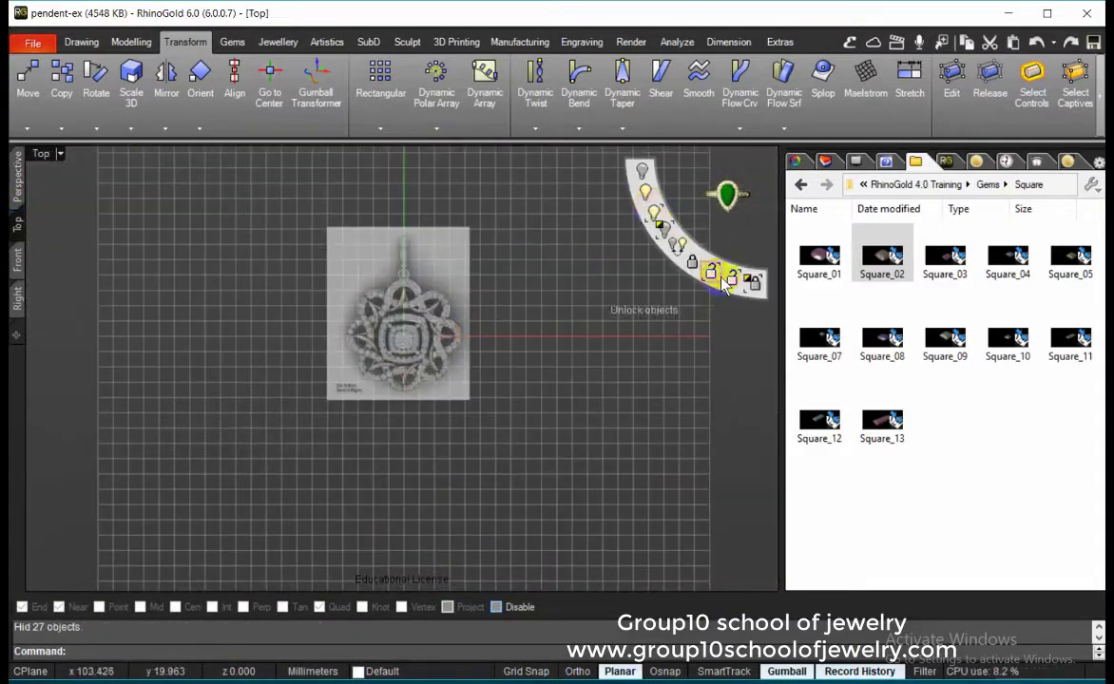
- Copy the reference sketch plate beside the model, then select the centre stone
{"action": "left_click", "coordinate": [725, 284]}
{"action": "left_click", "coordinate": [633, 464]}
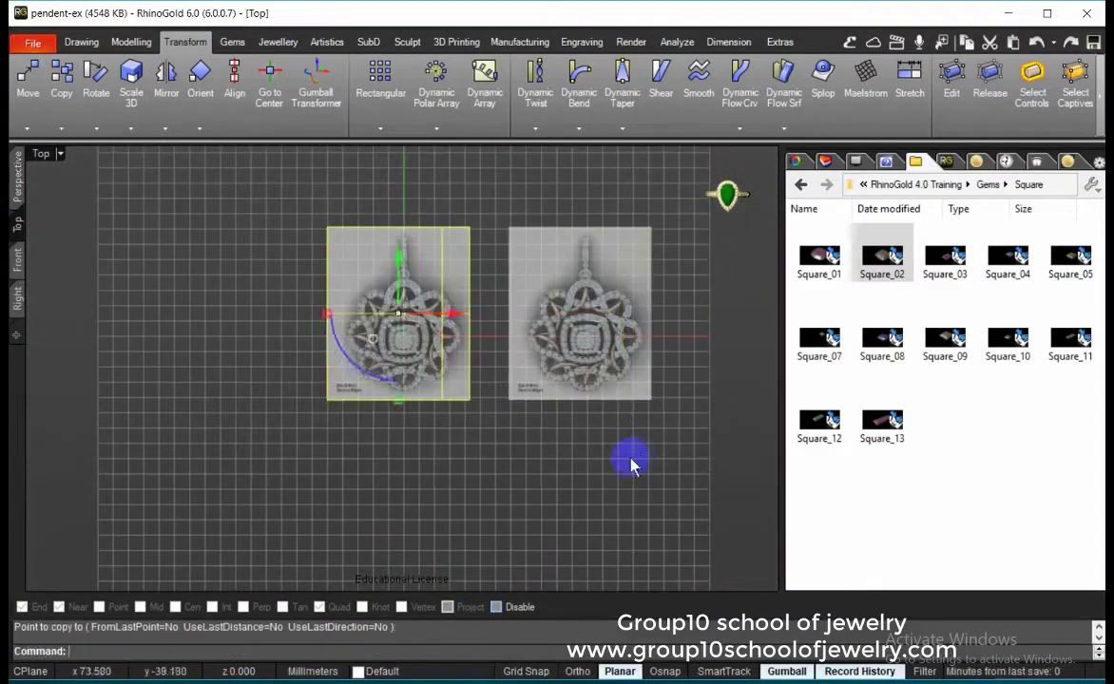
{"action": "left_click", "coordinate": [589, 412]}
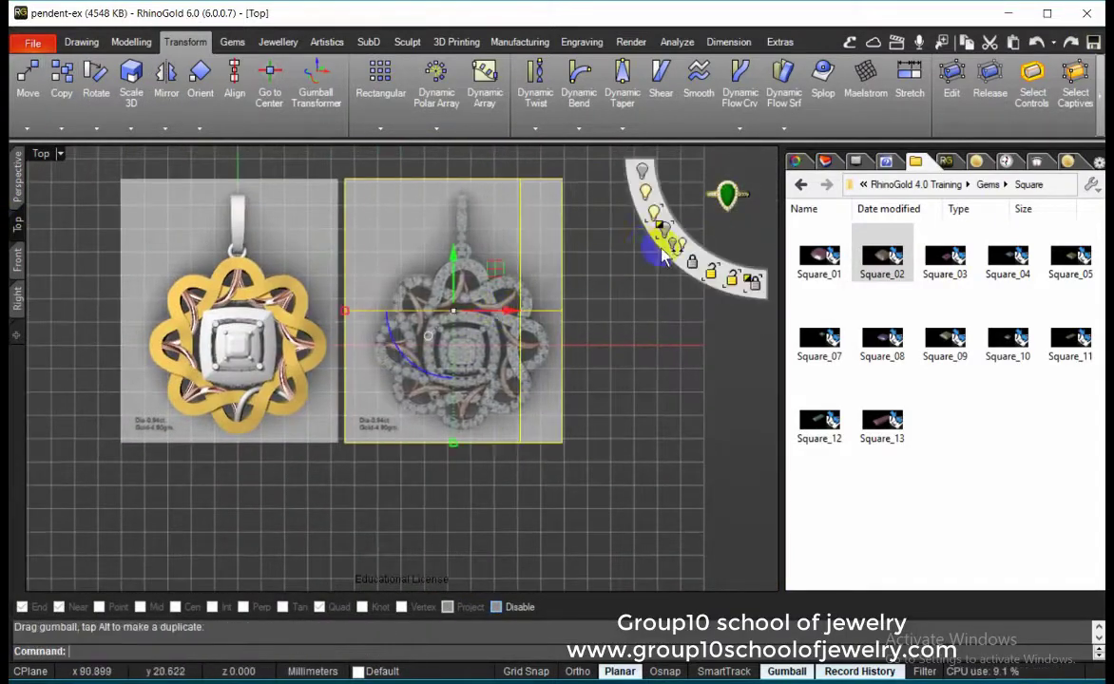
{"action": "left_click", "coordinate": [321, 267], "text": "shift"}
{"action": "scroll", "coordinate": [320, 268], "scroll_direction": "up", "scroll_amount": 5}
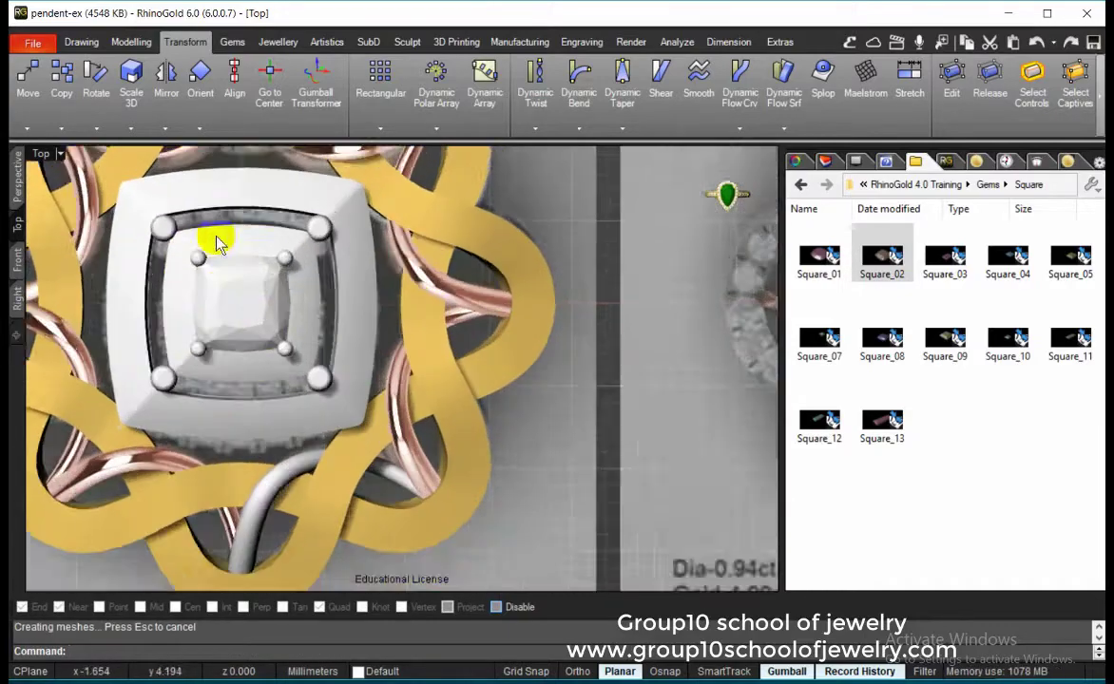
{"action": "left_click", "coordinate": [211, 242]}
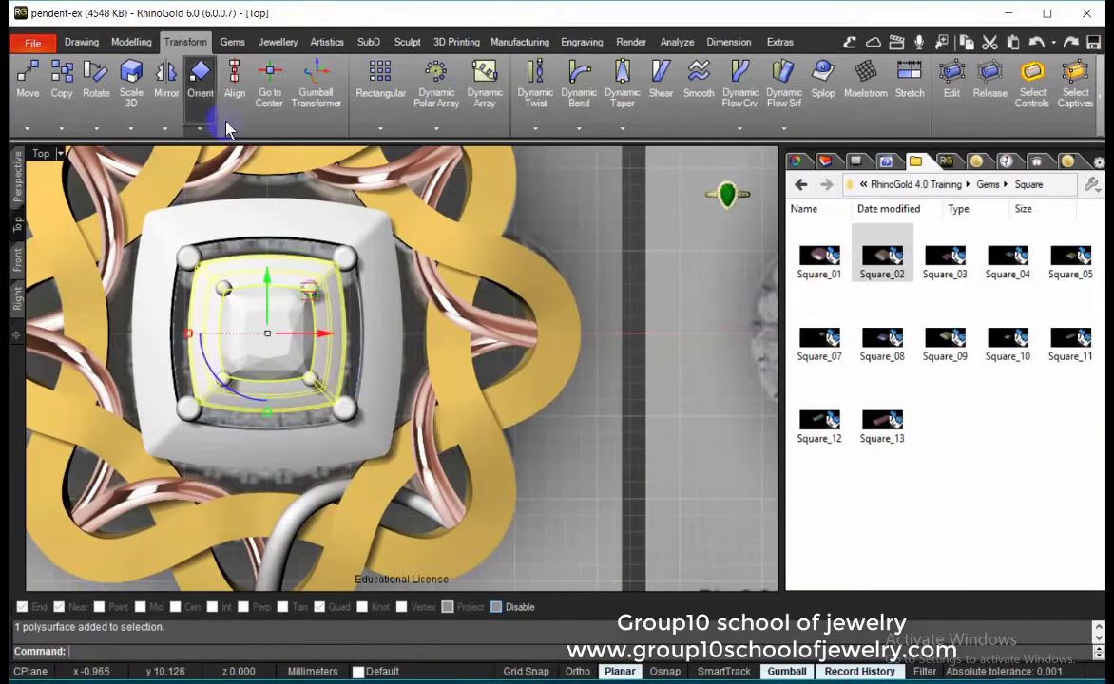
- Pave small round gems along the inner halo with Pave Automatic
{"action": "left_click", "coordinate": [232, 41]}
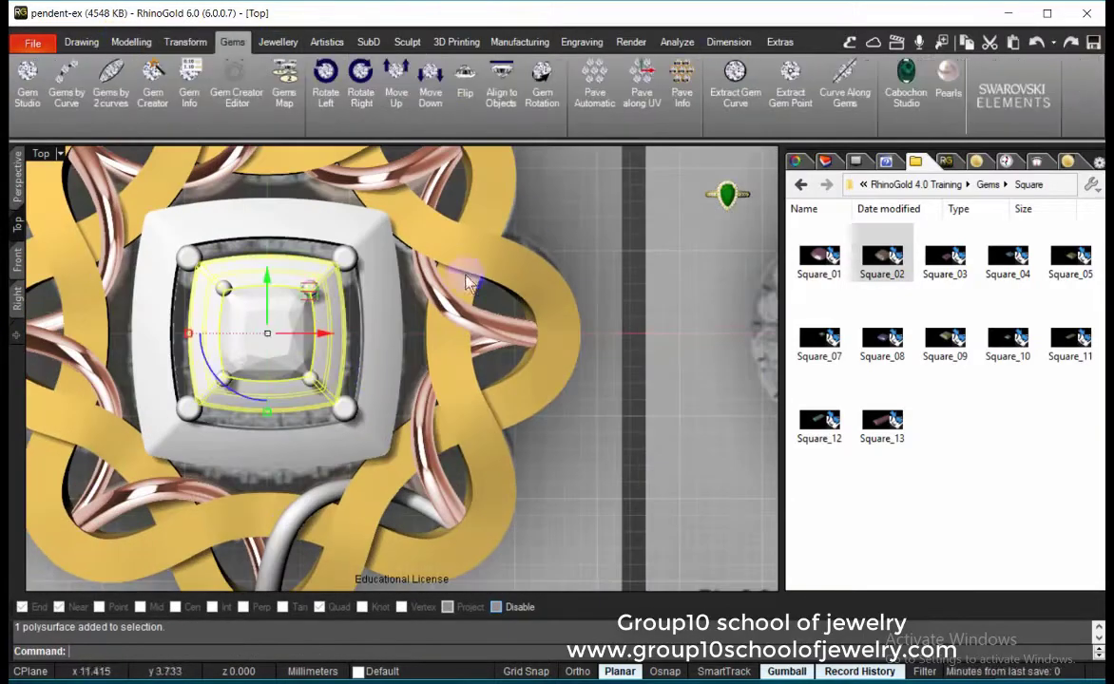
{"action": "left_click", "coordinate": [594, 85]}
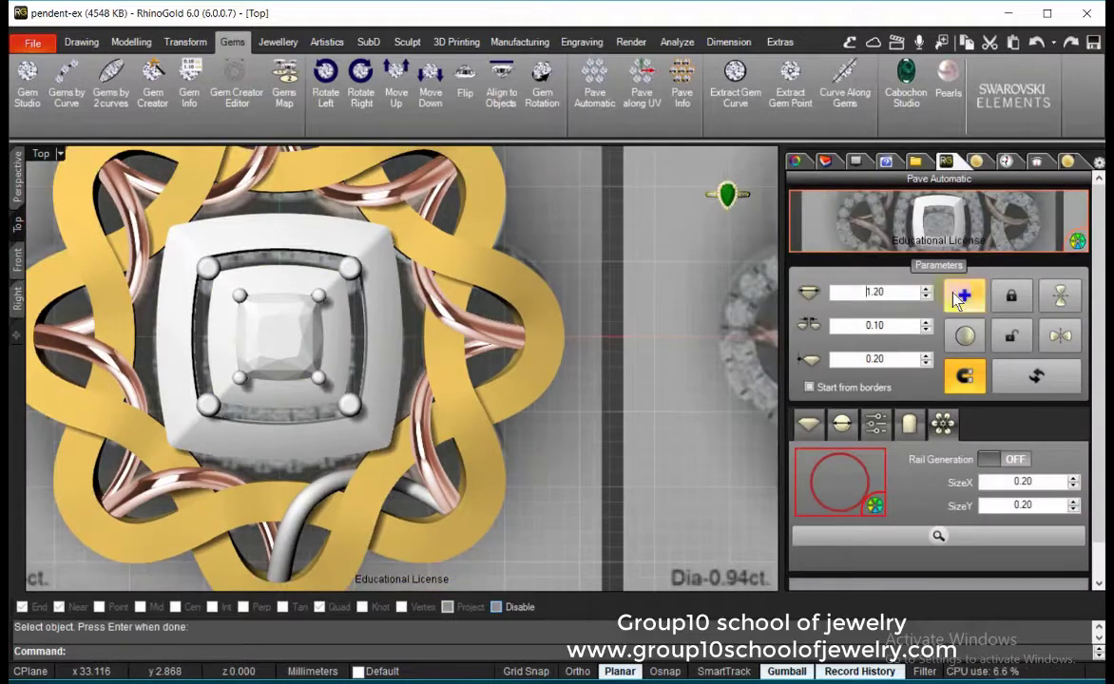
{"action": "left_click", "coordinate": [962, 297]}
{"action": "scroll", "coordinate": [328, 269], "scroll_direction": "up", "scroll_amount": 3}
{"action": "scroll", "coordinate": [691, 308], "scroll_direction": "down", "scroll_amount": 3}
{"action": "scroll", "coordinate": [216, 369], "scroll_direction": "down", "scroll_amount": 2}
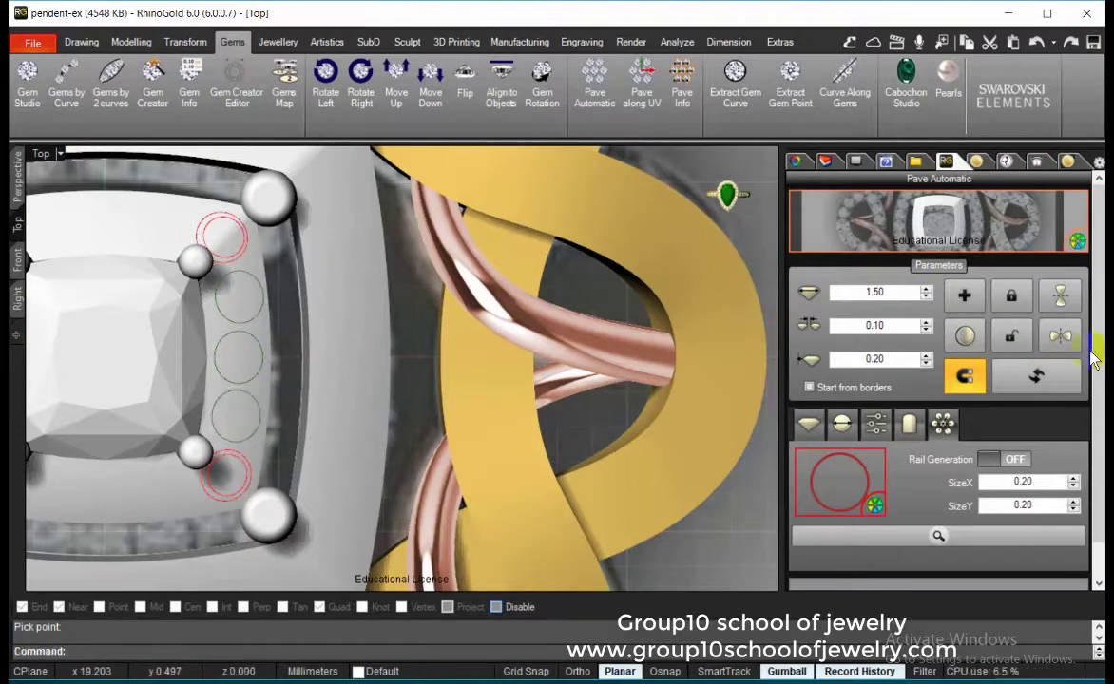
{"action": "key", "text": "Return"}
- Rotate copies of the gem row around the square centre stone
{"action": "left_click", "coordinate": [195, 380]}
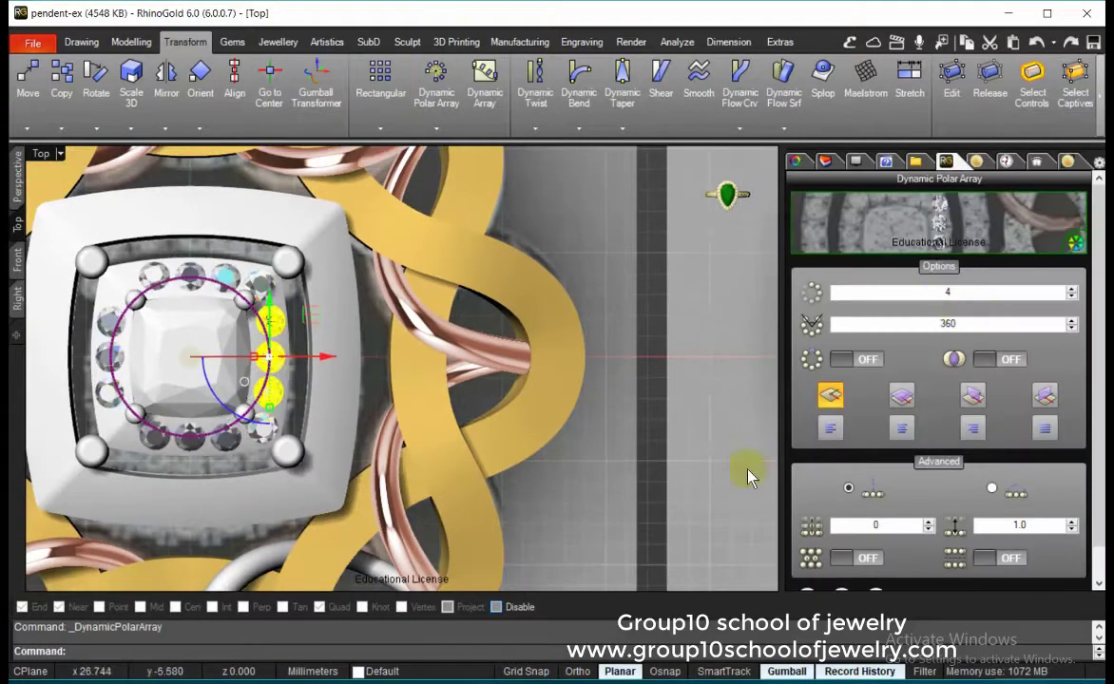
{"action": "key", "text": "Return"}
{"action": "left_click", "coordinate": [262, 423]}
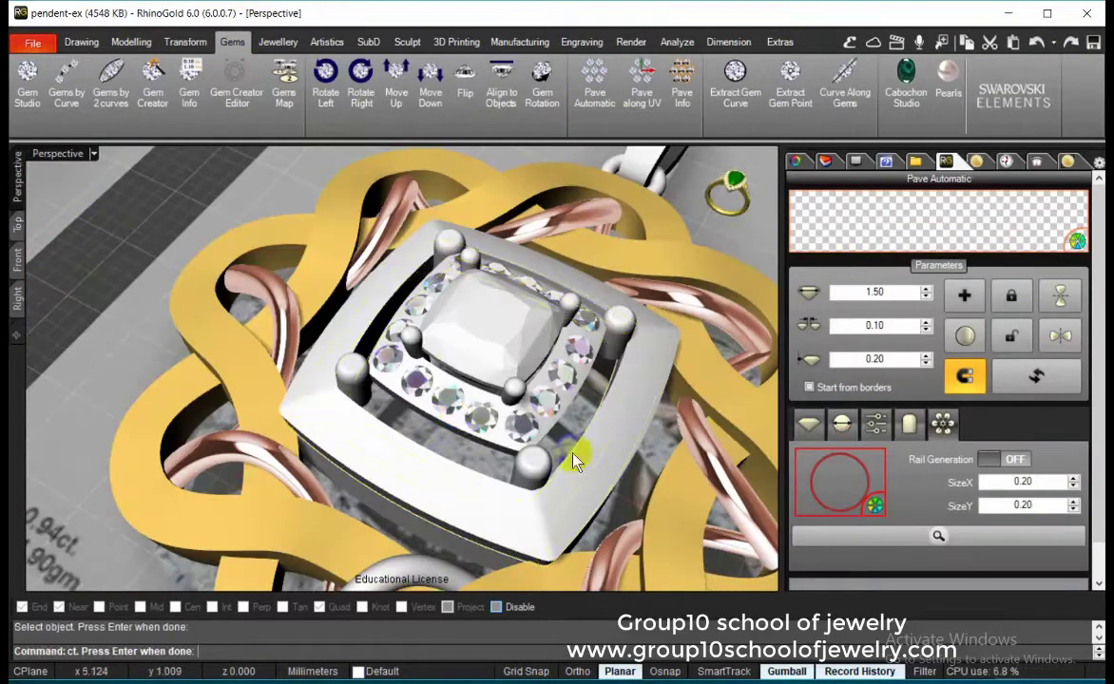
- Pave a row of 1.70 gems along one edge of the outer halo frame
{"action": "left_click", "coordinate": [263, 404]}
{"action": "left_click", "coordinate": [166, 407]}
{"action": "left_click", "coordinate": [965, 296]}
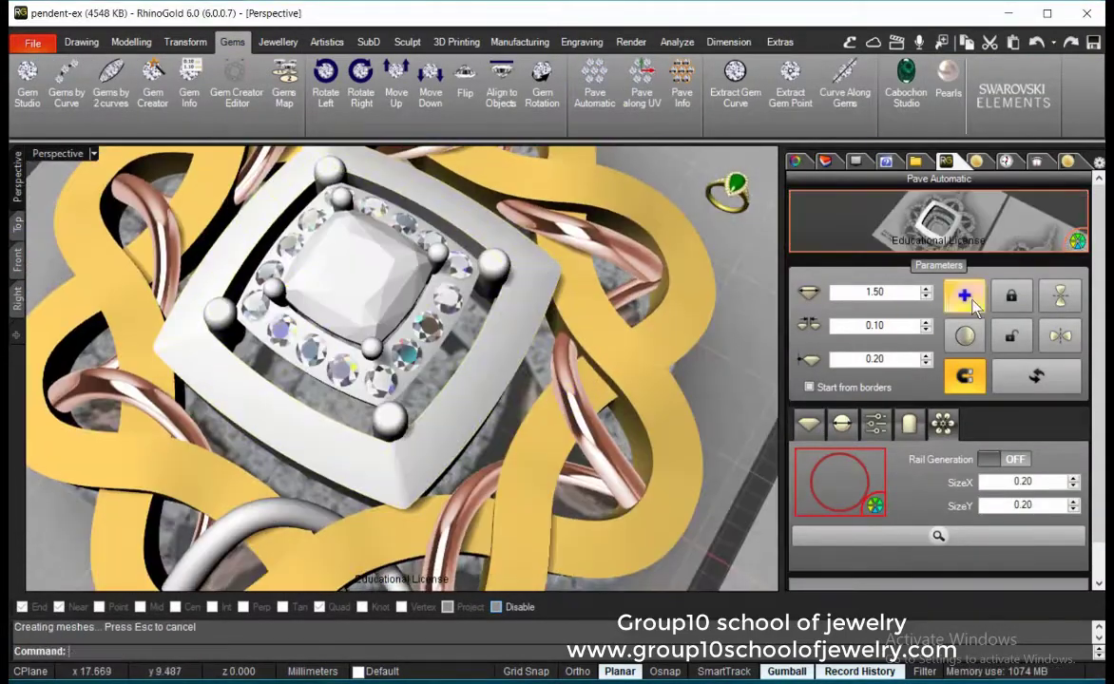
{"action": "mouse_move", "coordinate": [394, 475]}
{"action": "right_mouse_down"}
{"action": "mouse_move", "coordinate": [428, 311]}
{"action": "mouse_move", "coordinate": [365, 448]}
{"action": "right_mouse_up"}
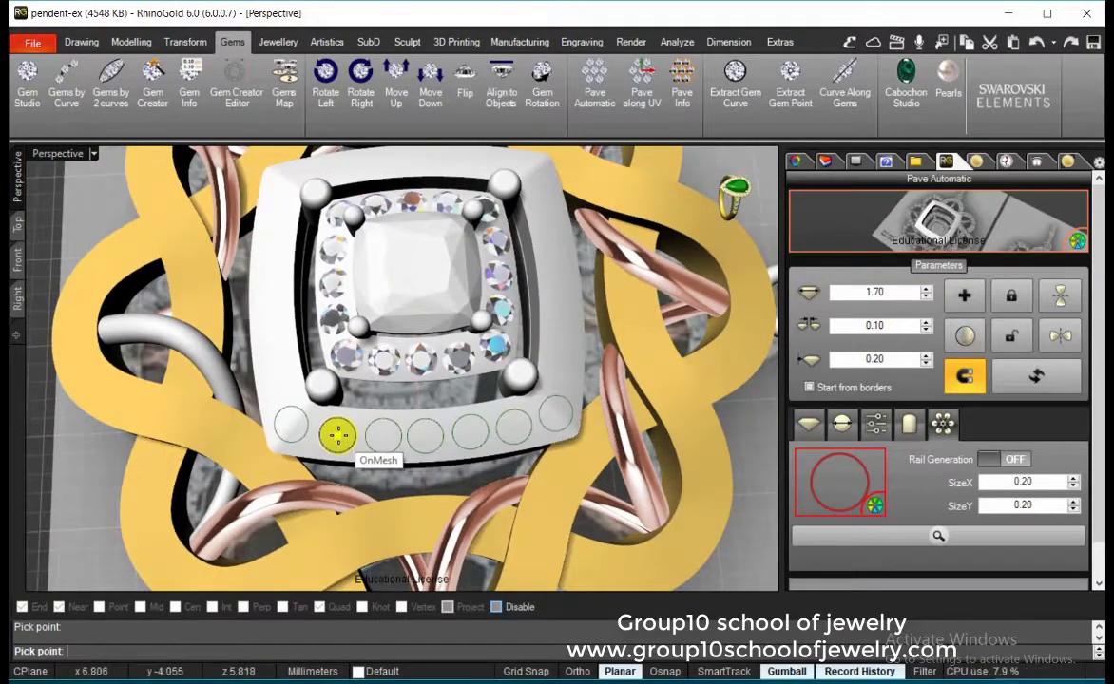
{"action": "scroll", "coordinate": [428, 418], "scroll_direction": "down", "scroll_amount": 5}
{"action": "right_click_drag", "start_coordinate": [510, 410], "coordinate": [748, 397]}
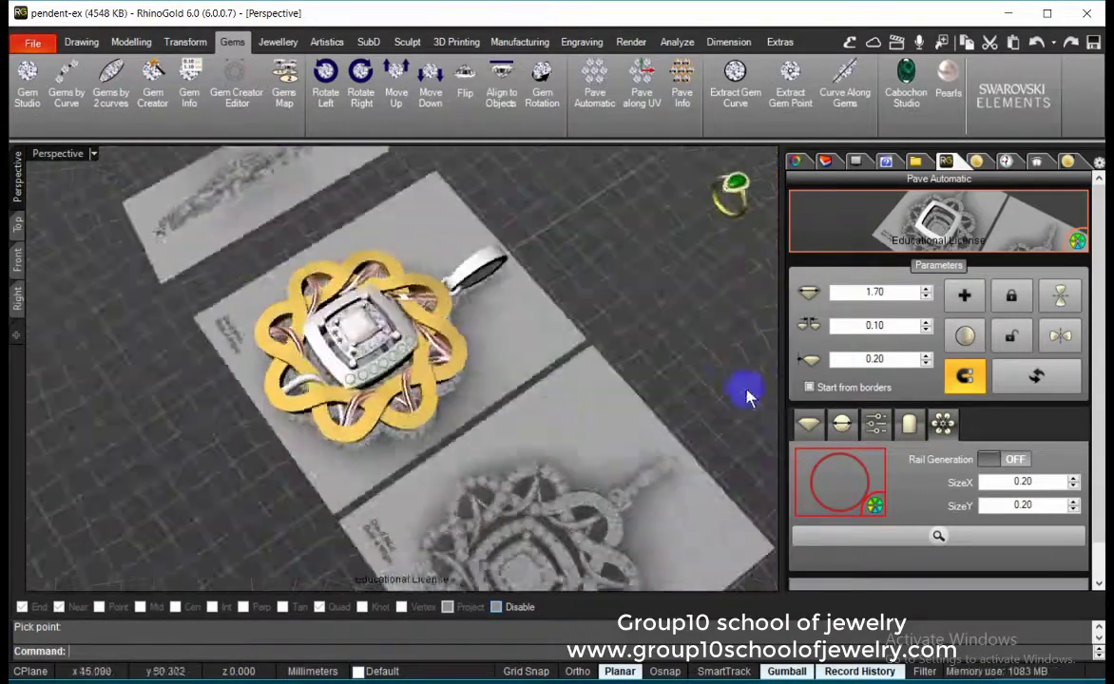
{"action": "scroll", "coordinate": [385, 348], "scroll_direction": "up", "scroll_amount": 5}
{"action": "left_click", "coordinate": [346, 319]}
- Hide the other parts and select the row of seven gems on the outer halo
{"action": "key", "text": "ctrl+h"}
{"action": "right_click_drag", "start_coordinate": [346, 320], "coordinate": [367, 217]}
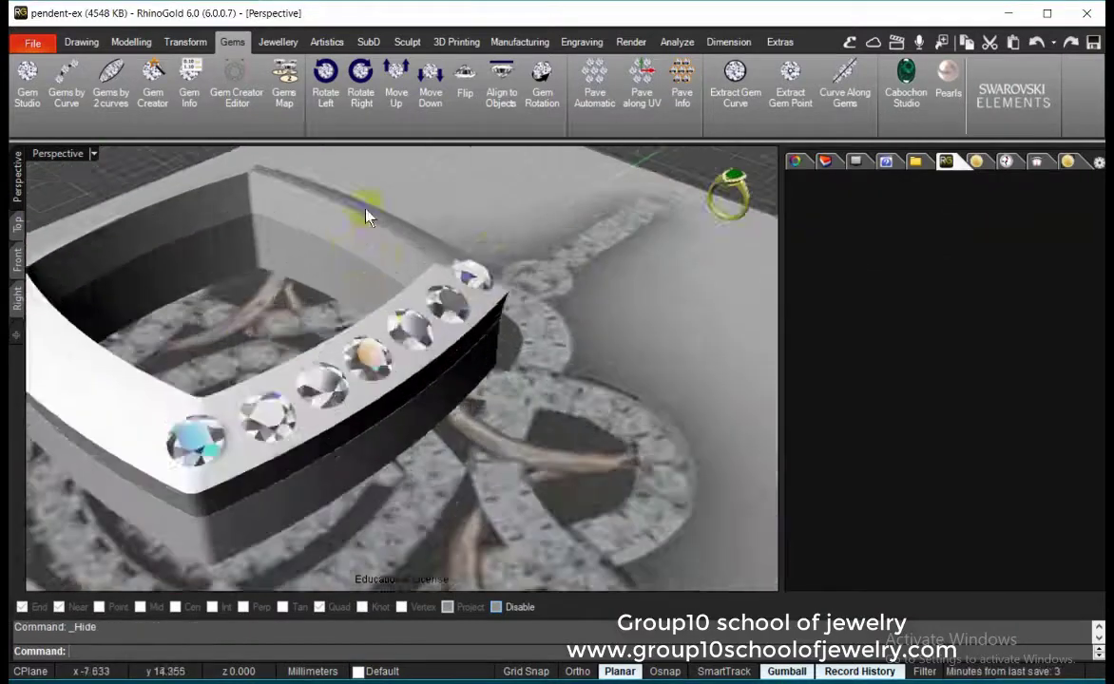
{"action": "scroll", "coordinate": [367, 217], "scroll_direction": "down", "scroll_amount": 5}
{"action": "left_click", "coordinate": [367, 216]}
{"action": "left_click", "coordinate": [131, 42]}
{"action": "right_click_drag", "start_coordinate": [311, 385], "coordinate": [575, 402]}
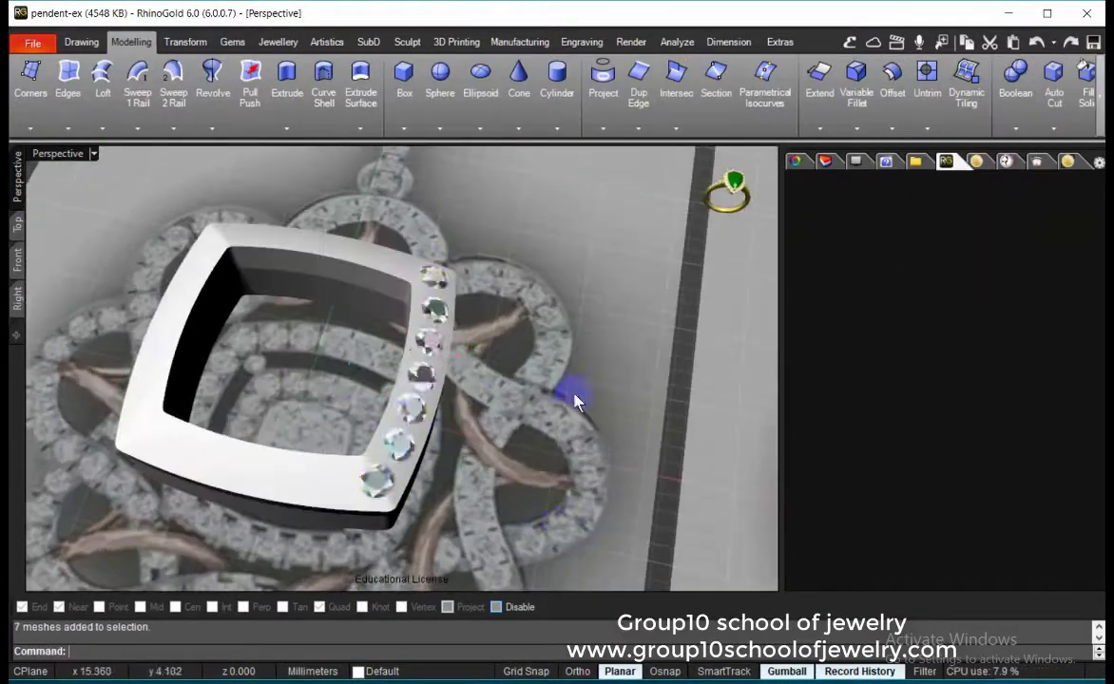
- Polar-array the gem row 10 times over 360° around the outer halo
{"action": "right_click_drag", "start_coordinate": [479, 500], "coordinate": [241, 298]}
{"action": "left_click", "coordinate": [186, 41]}
{"action": "left_click", "coordinate": [436, 76]}
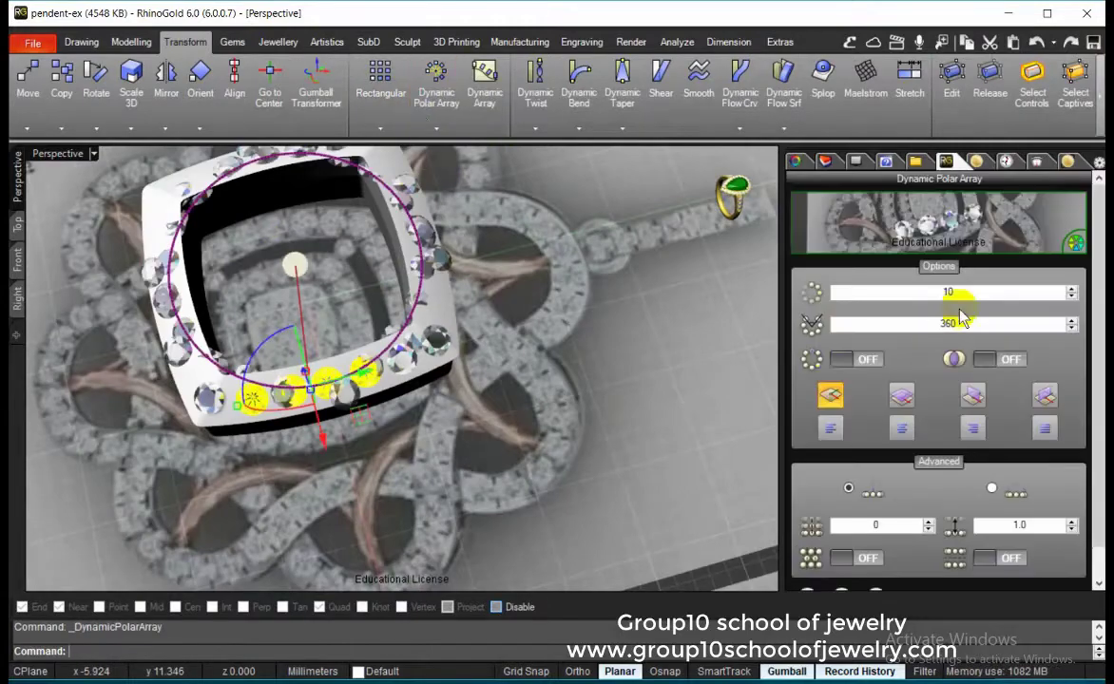
{"action": "right_click_drag", "start_coordinate": [589, 399], "coordinate": [494, 314]}
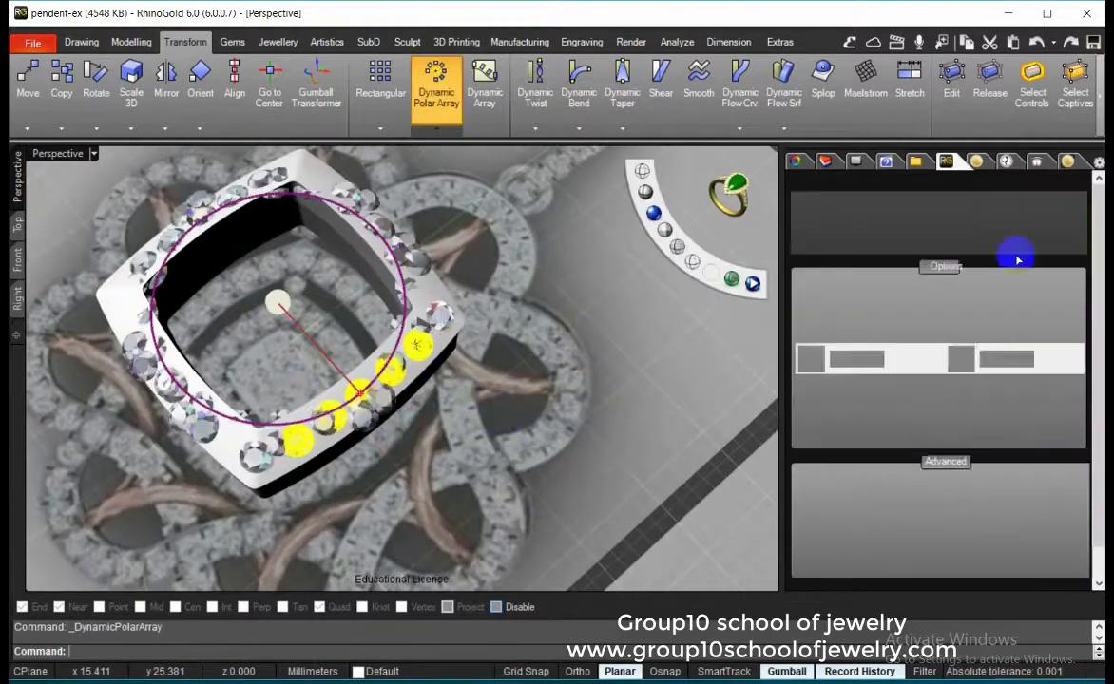
{"action": "key", "text": "Return"}
{"action": "mouse_move", "coordinate": [533, 399]}
{"action": "right_mouse_down"}
{"action": "mouse_move", "coordinate": [442, 329]}
{"action": "mouse_move", "coordinate": [574, 452]}
{"action": "right_mouse_up"}
{"action": "left_click", "coordinate": [181, 379]}
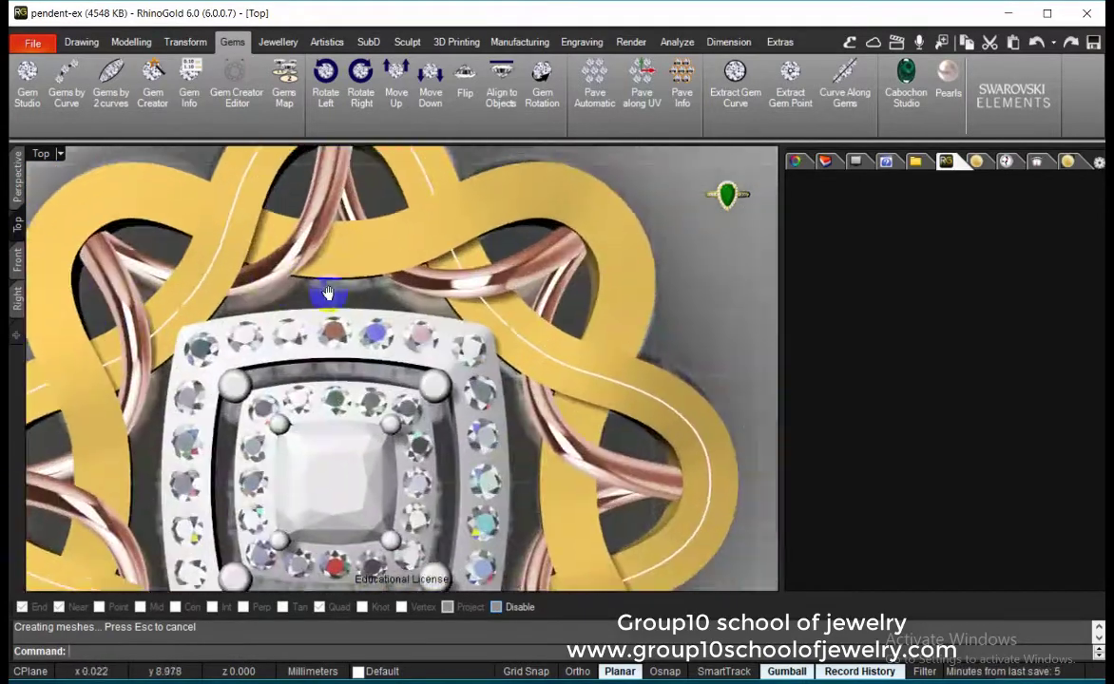
- Select two gold ribbon bands of the pendant
{"action": "scroll", "coordinate": [255, 270], "scroll_direction": "down", "scroll_amount": 2}
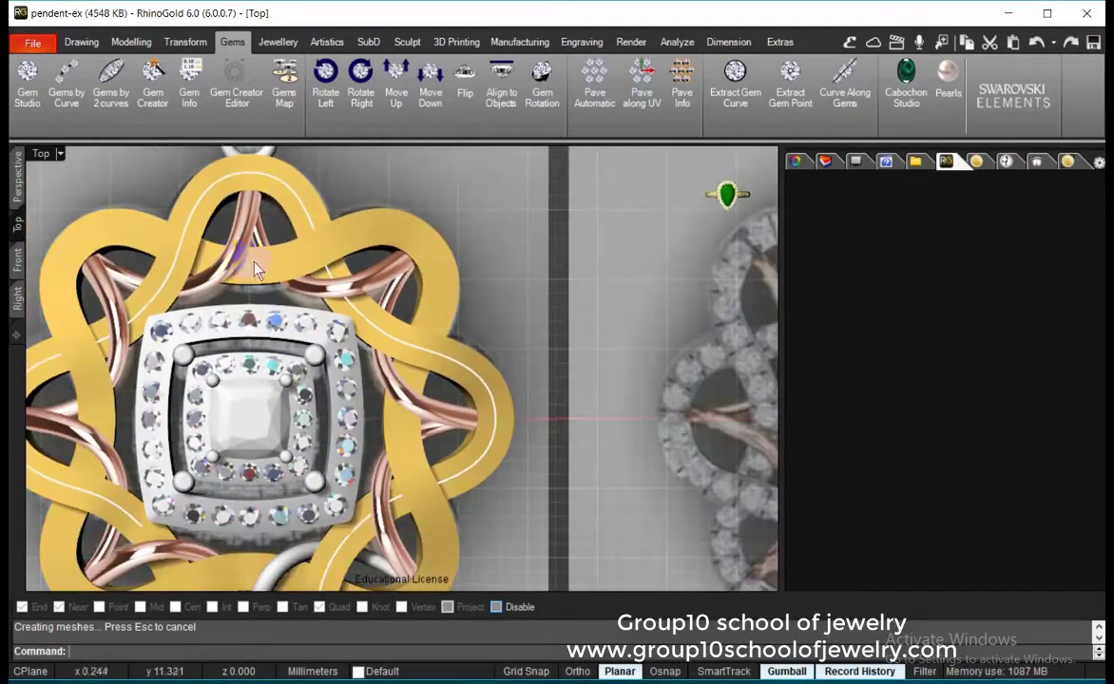
{"action": "scroll", "coordinate": [319, 285], "scroll_direction": "down", "scroll_amount": 2}
{"action": "left_click", "coordinate": [250, 220]}
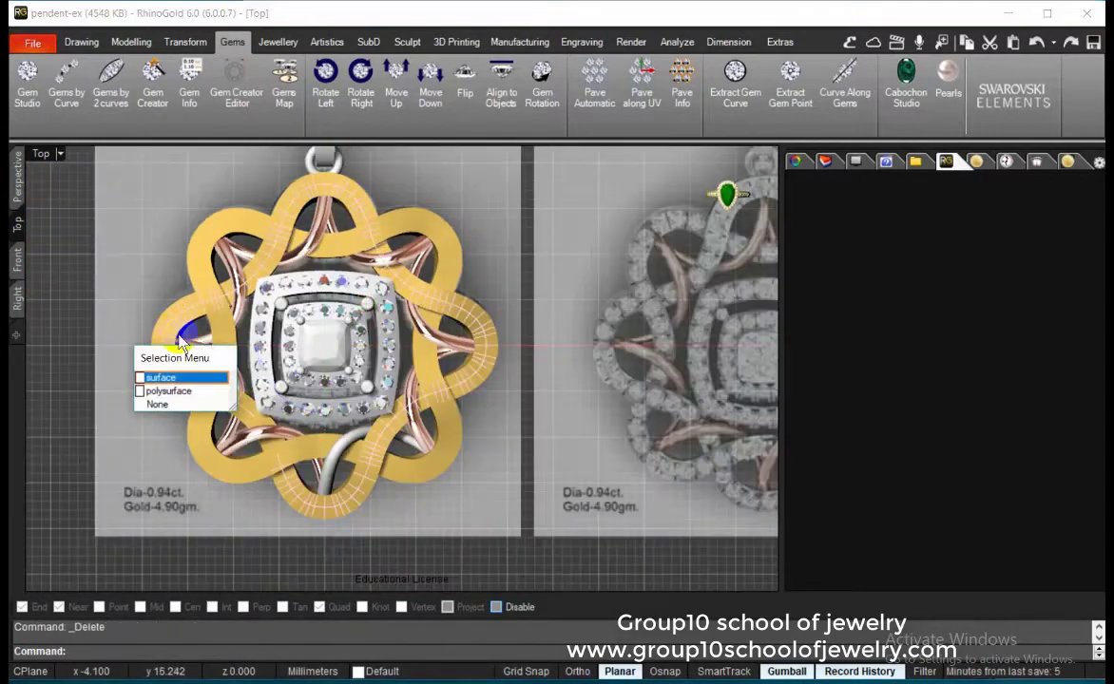
{"action": "left_click", "coordinate": [354, 271]}
{"action": "scroll", "coordinate": [355, 270], "scroll_direction": "up", "scroll_amount": 3}
{"action": "scroll", "coordinate": [355, 270], "scroll_direction": "down", "scroll_amount": 3}
{"action": "scroll", "coordinate": [384, 180], "scroll_direction": "up", "scroll_amount": 3}
{"action": "left_click", "coordinate": [383, 180], "text": "shift"}
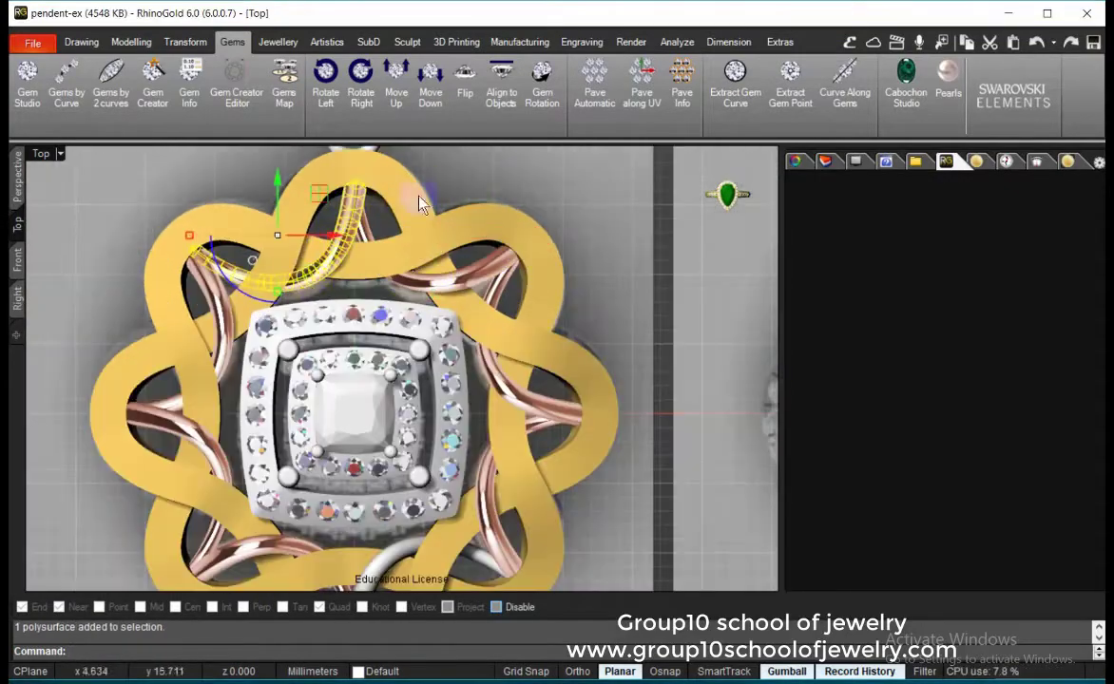
{"action": "scroll", "coordinate": [325, 226], "scroll_direction": "down", "scroll_amount": 1}
{"action": "scroll", "coordinate": [325, 225], "scroll_direction": "down", "scroll_amount": 2}
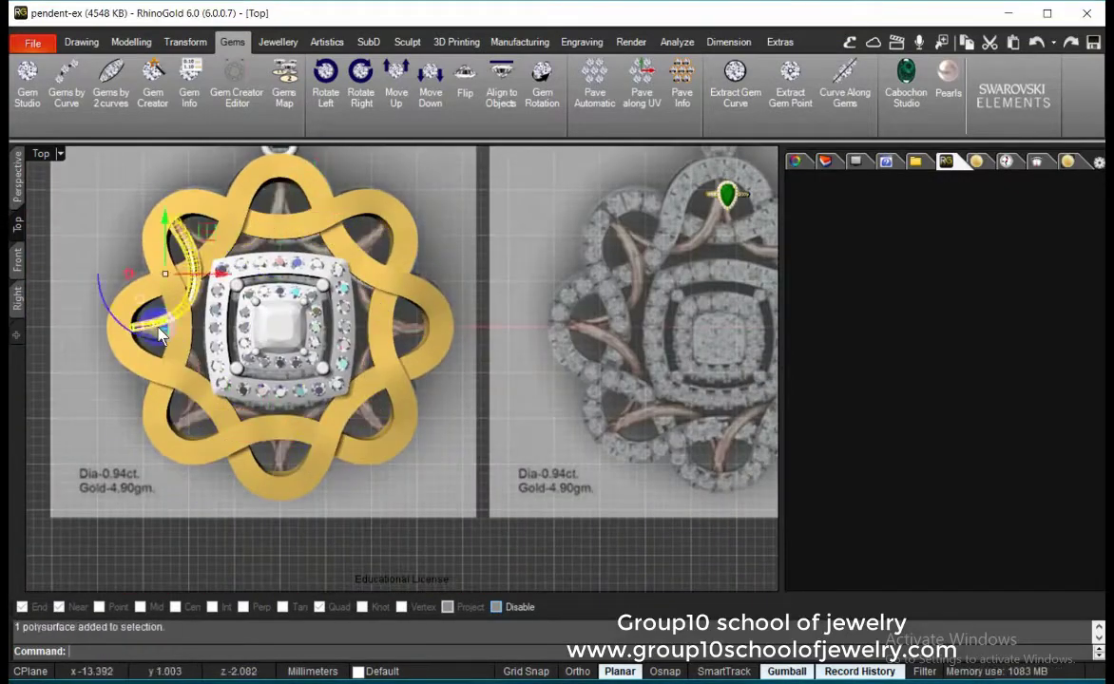
{"action": "scroll", "coordinate": [160, 335], "scroll_direction": "up", "scroll_amount": 2}
- Place 1.50–1.80 pavé gems along the selected gold ribbons with Pave Automatic
{"action": "left_click", "coordinate": [594, 84]}
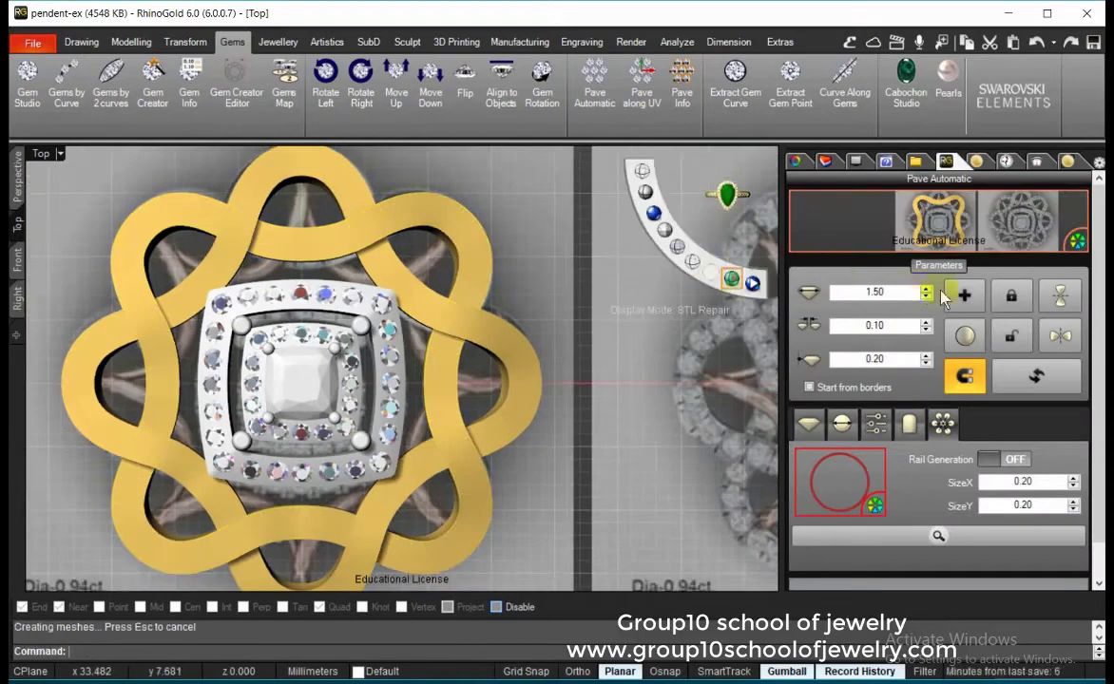
{"action": "scroll", "coordinate": [268, 248], "scroll_direction": "up", "scroll_amount": 3}
{"action": "scroll", "coordinate": [446, 209], "scroll_direction": "down", "scroll_amount": 1}
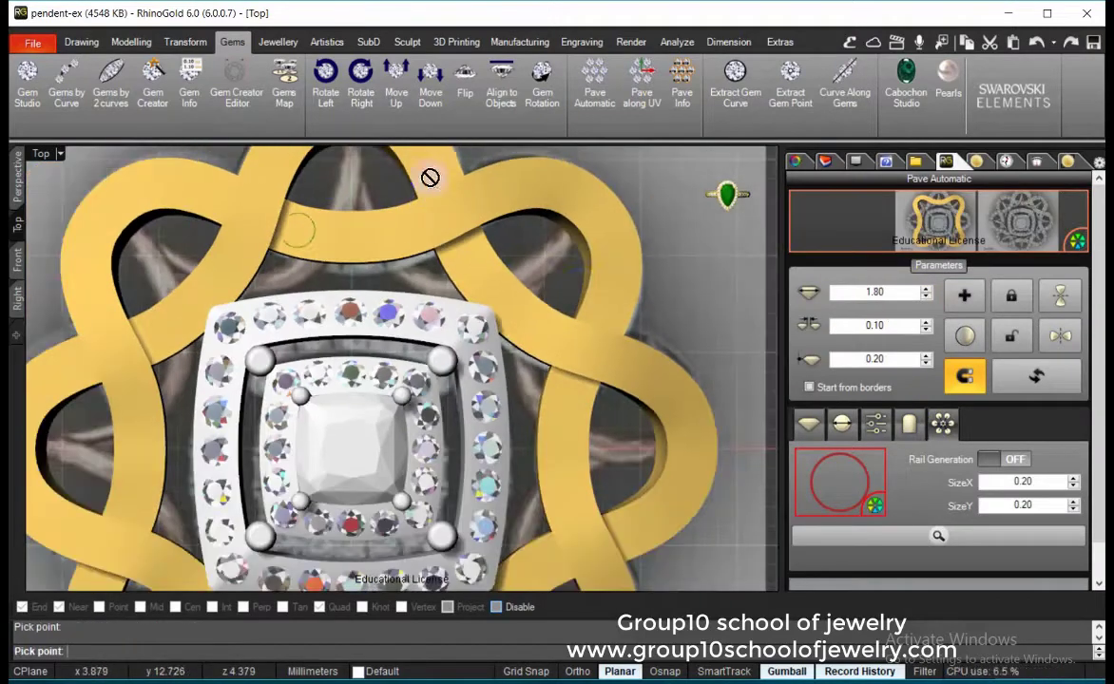
{"action": "left_click", "coordinate": [298, 229]}
{"action": "scroll", "coordinate": [428, 454], "scroll_direction": "down", "scroll_amount": 1}
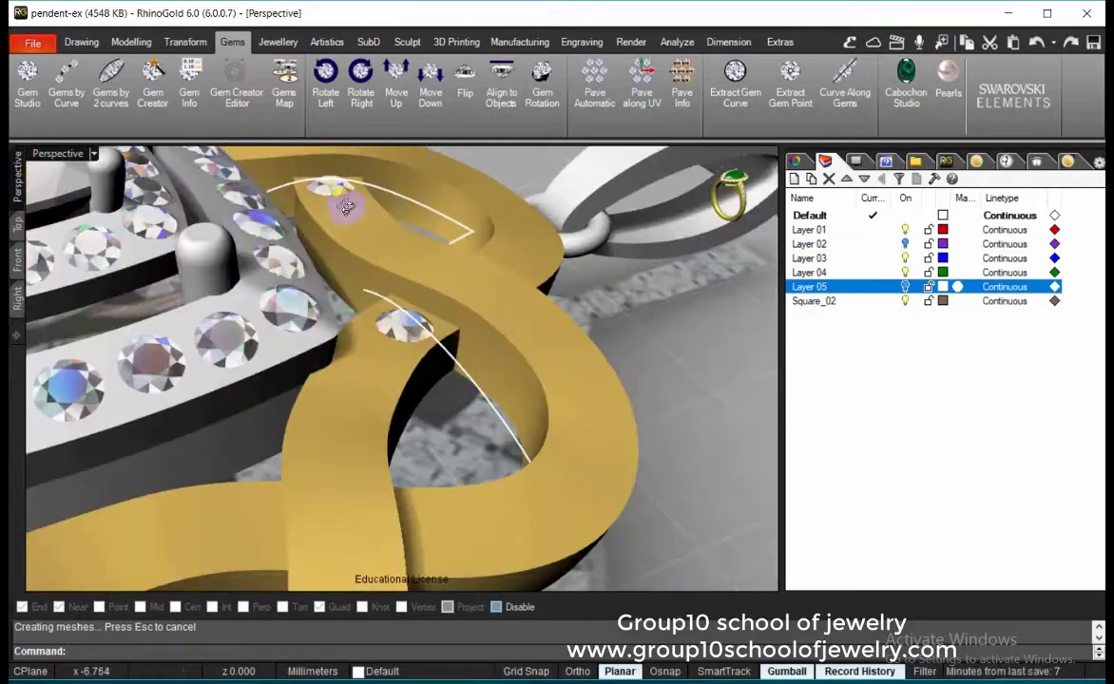
- Accept the start and end diameters to build the round wire tube
{"action": "key", "text": "Return"}
{"action": "key", "text": "Return"}
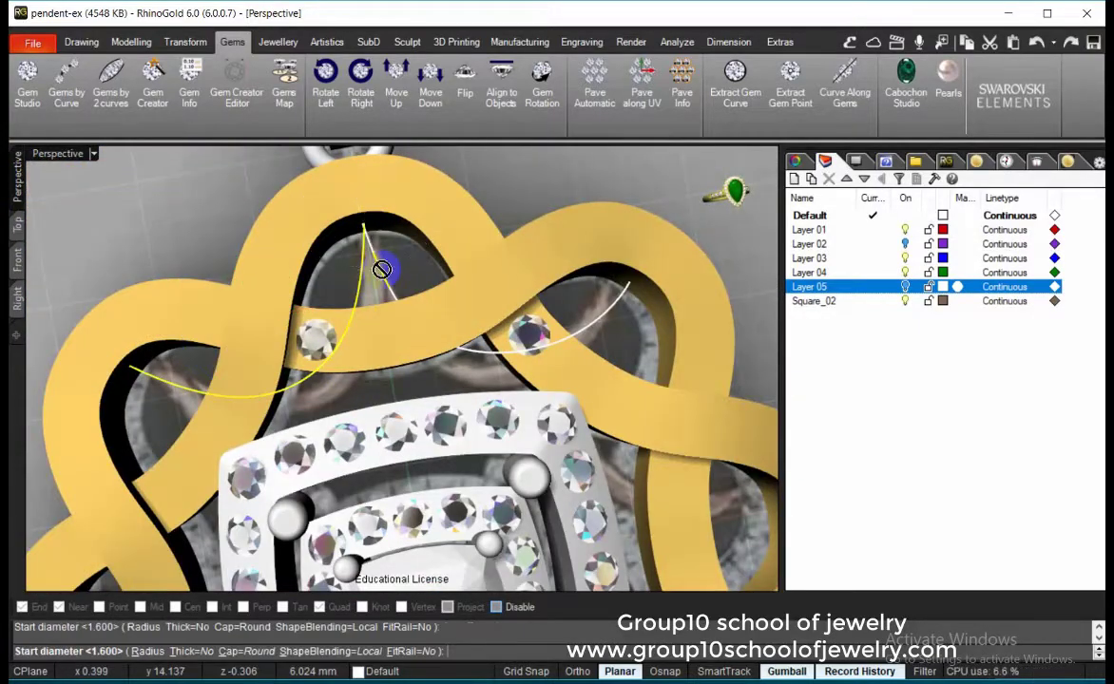
{"action": "key", "text": "Return"}
{"action": "scroll", "coordinate": [478, 281], "scroll_direction": "down", "scroll_amount": 5}
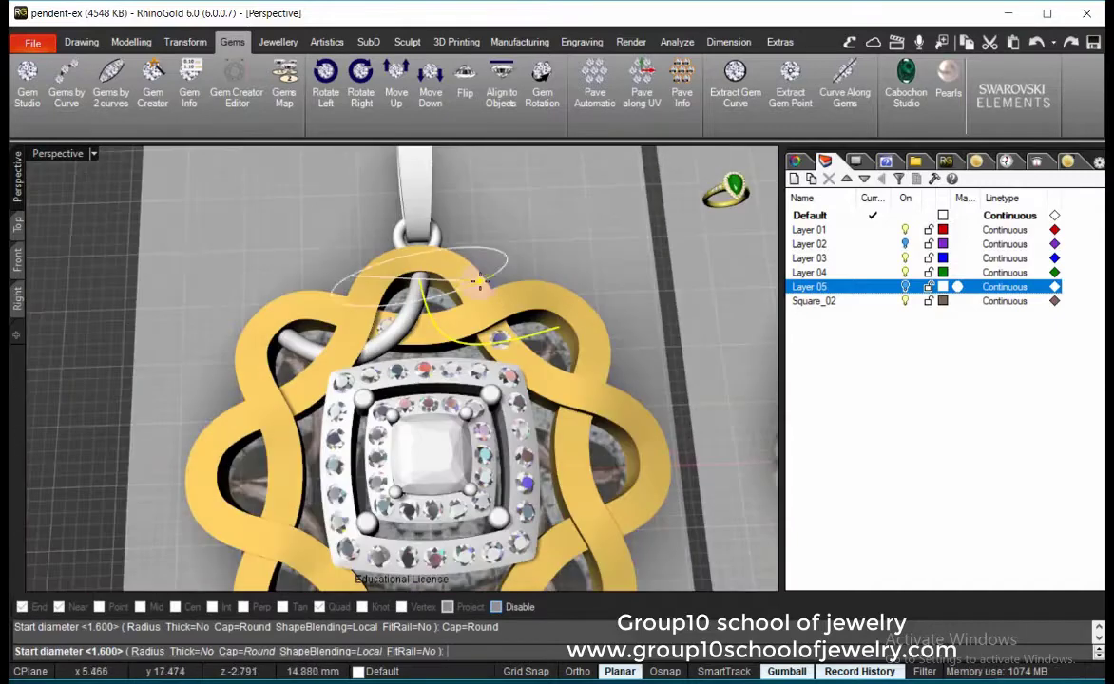
{"action": "type", "text": "1.6"}
{"action": "key", "text": "Return"}
- In Top view, select the new tube and the second curve over the upper band
{"action": "left_click", "coordinate": [17, 226]}
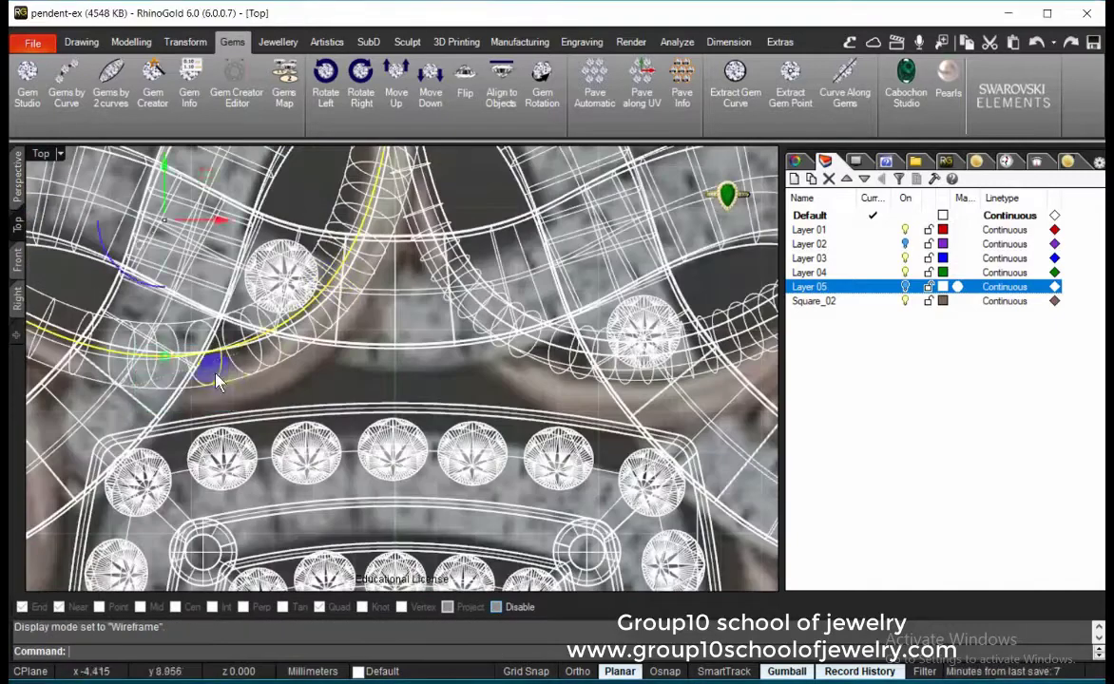
{"action": "left_click", "coordinate": [686, 207]}
{"action": "left_click", "coordinate": [399, 286]}
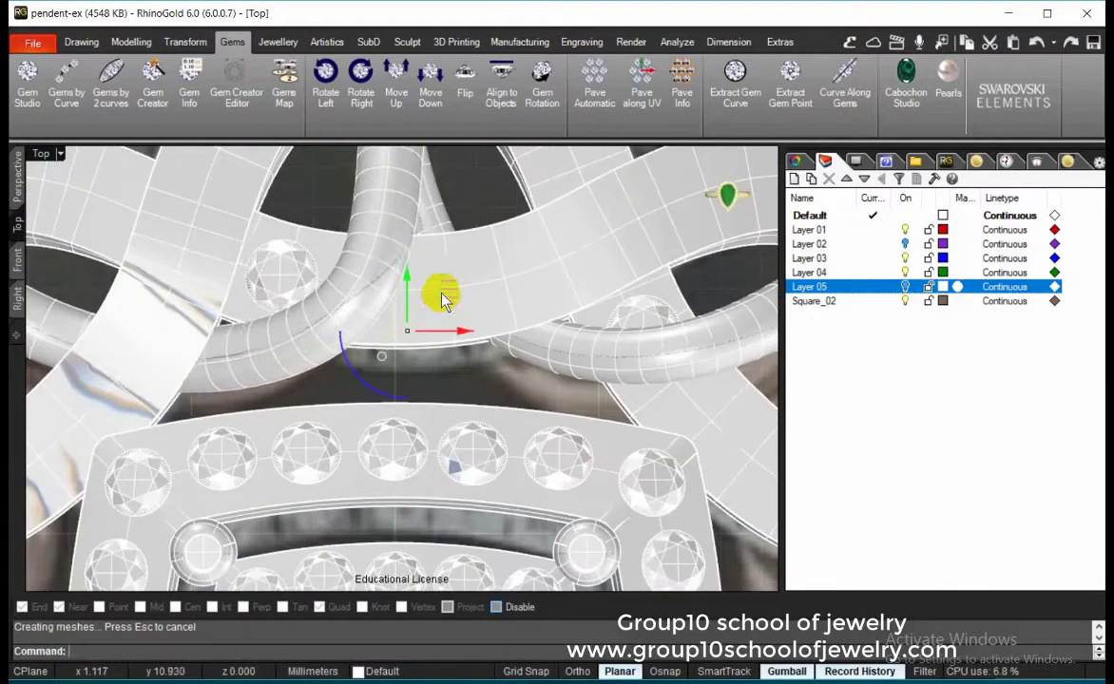
{"action": "scroll", "coordinate": [442, 300], "scroll_direction": "down", "scroll_amount": 2}
{"action": "left_click", "coordinate": [676, 247]}
{"action": "left_click", "coordinate": [122, 314]}
{"action": "left_click", "coordinate": [161, 335]}
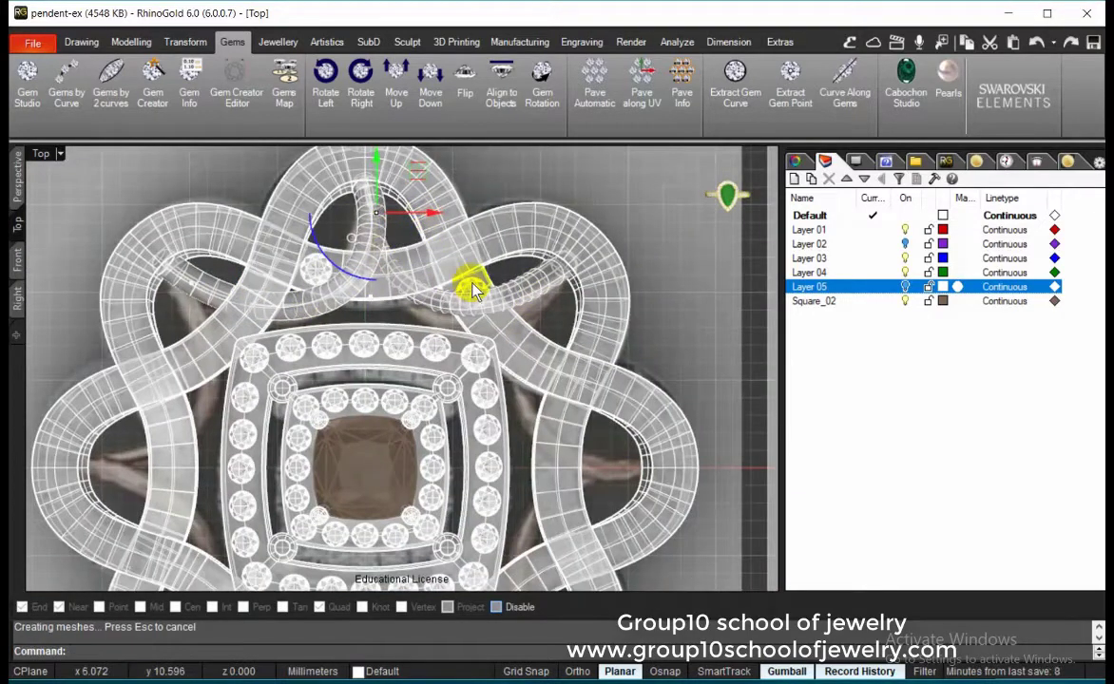
{"action": "left_click", "coordinate": [324, 264]}
- Build a second Pipe along the chosen curve with the default diameter
{"action": "left_click", "coordinate": [130, 42]}
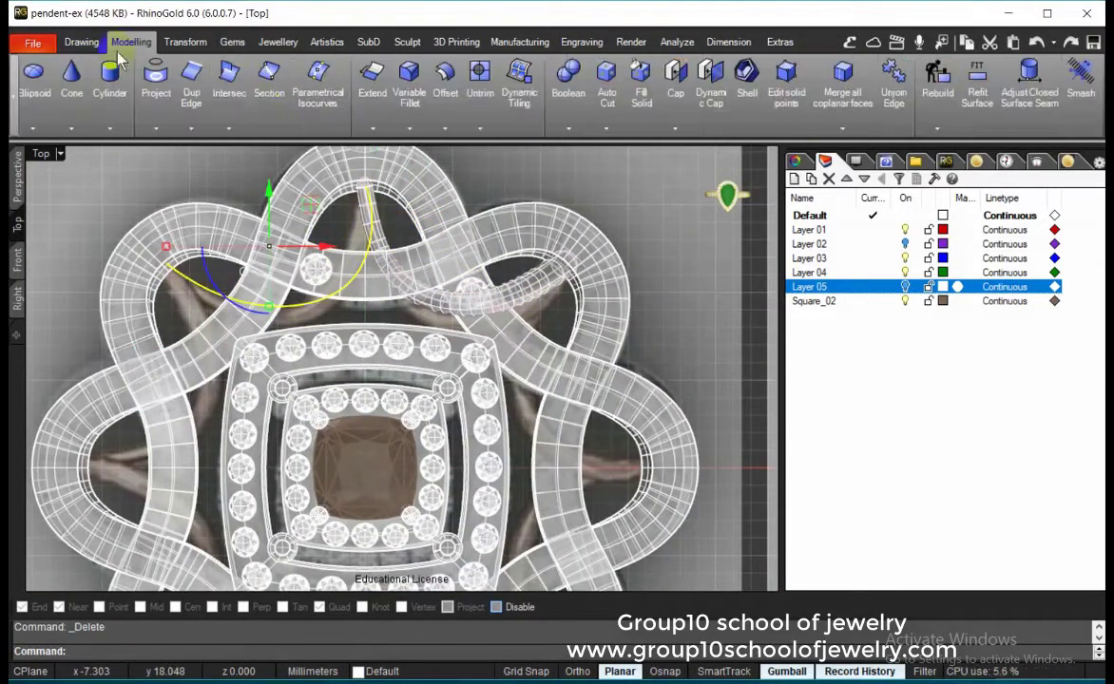
{"action": "left_click", "coordinate": [204, 237]}
{"action": "key", "text": "Return"}
{"action": "scroll", "coordinate": [397, 278], "scroll_direction": "up", "scroll_amount": 3}
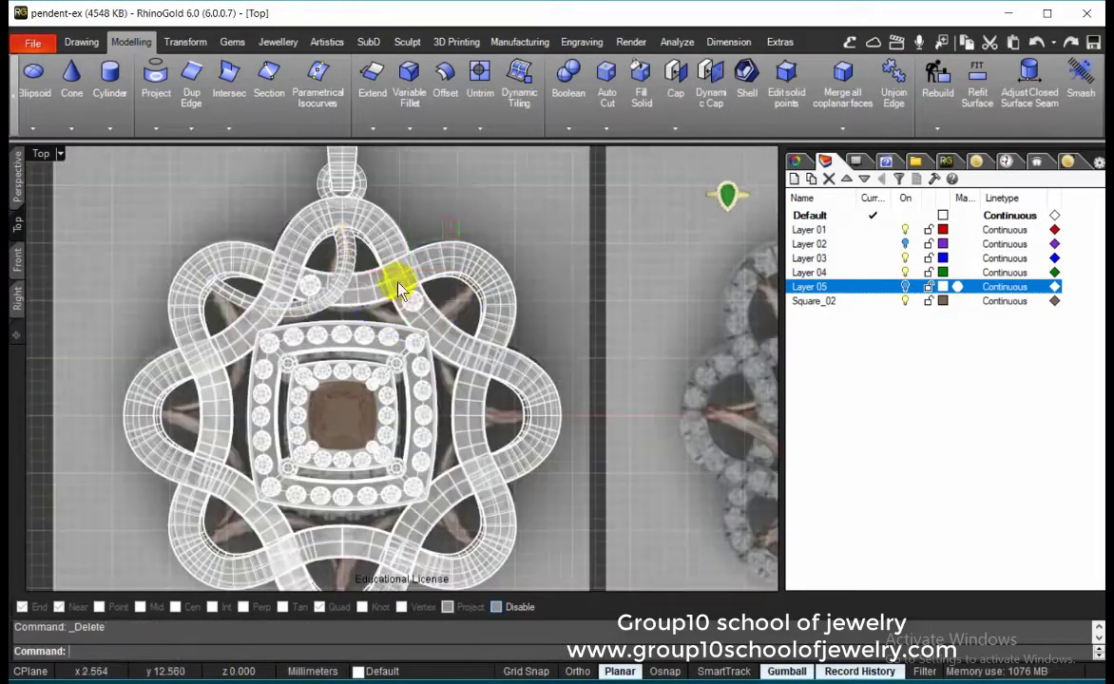
{"action": "scroll", "coordinate": [408, 278], "scroll_direction": "up", "scroll_amount": 3}
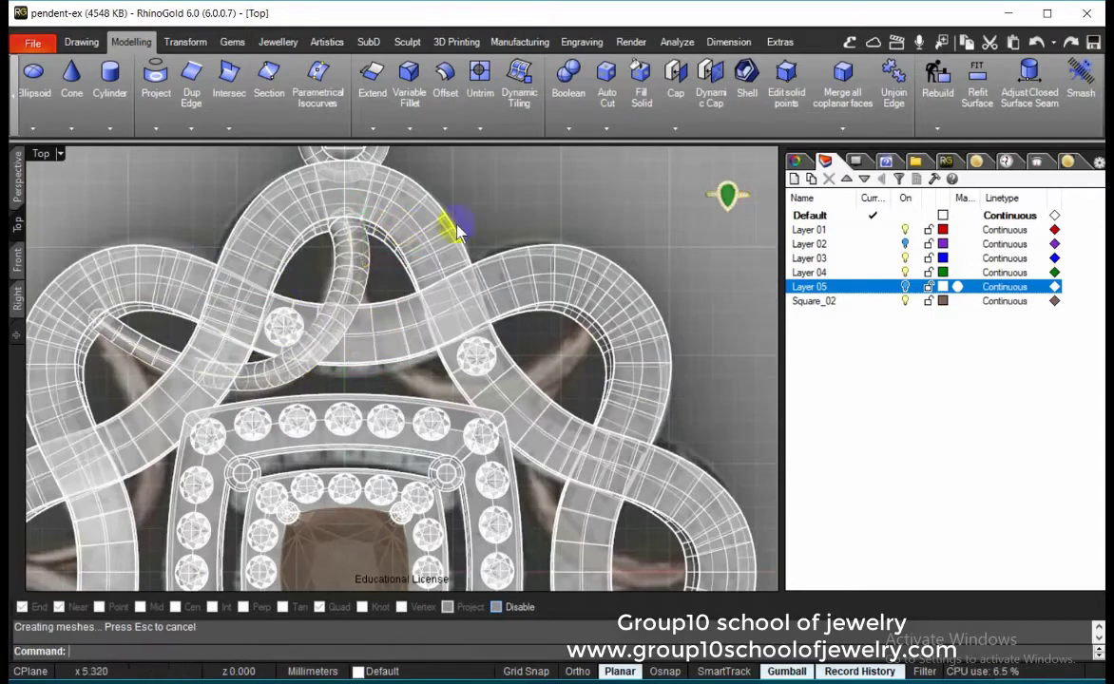
- Polar-array the wire tubes around the pendant centre
{"action": "left_click", "coordinate": [185, 42]}
{"action": "left_click", "coordinate": [436, 81]}
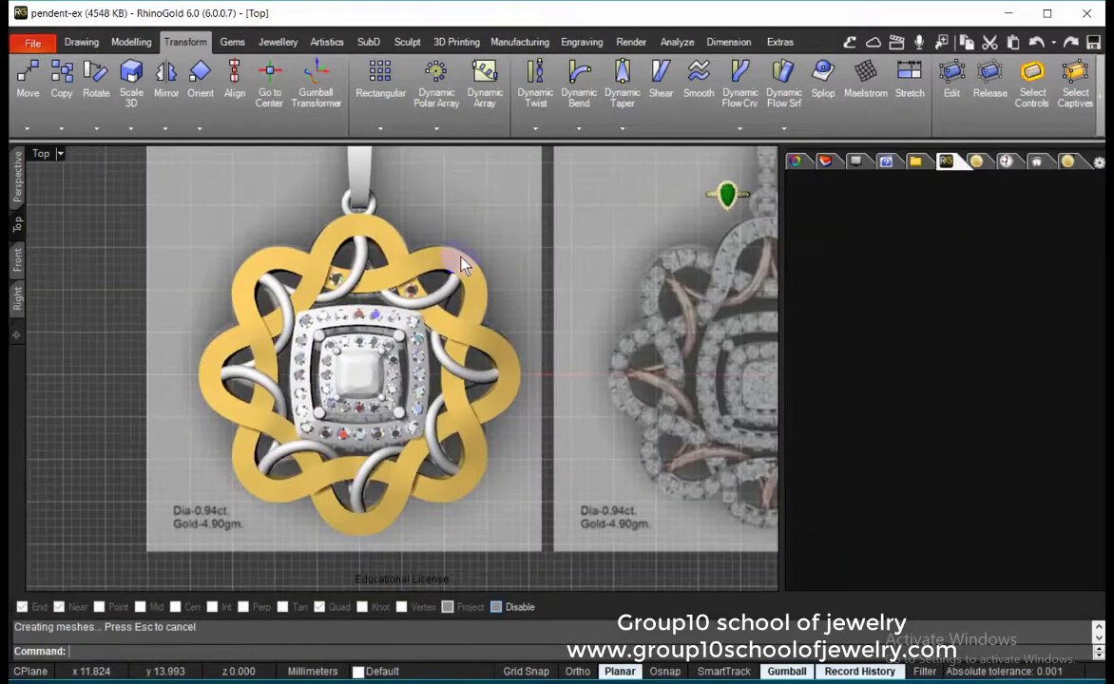
{"action": "scroll", "coordinate": [462, 264], "scroll_direction": "down", "scroll_amount": 2}
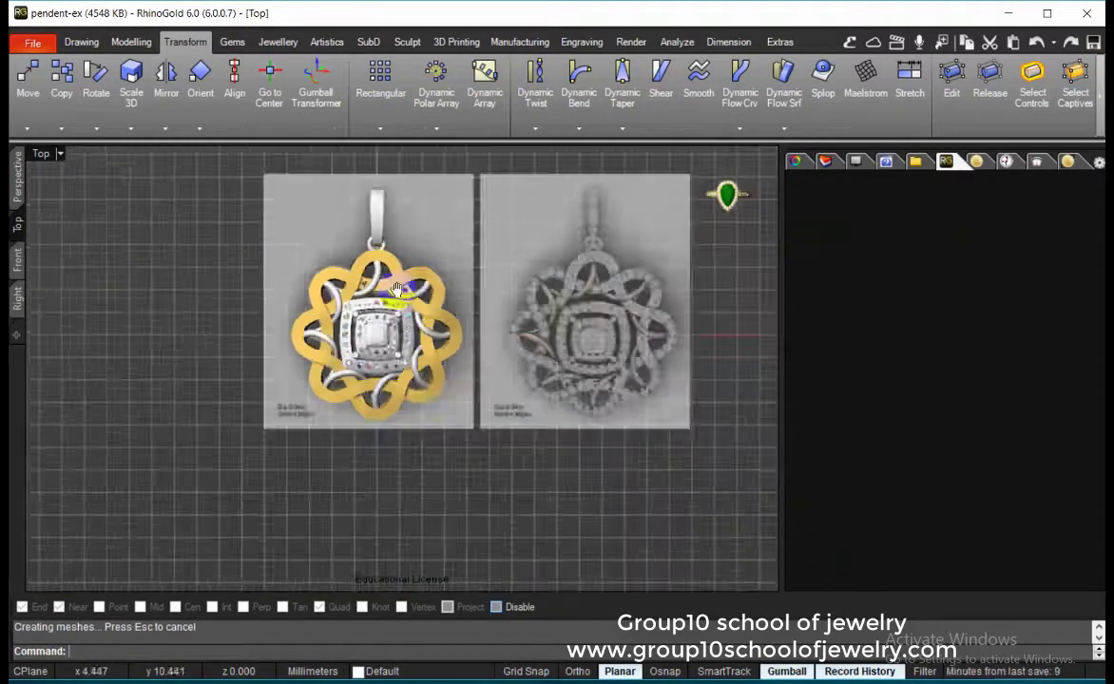
{"action": "scroll", "coordinate": [285, 238], "scroll_direction": "up", "scroll_amount": 4}
{"action": "scroll", "coordinate": [285, 238], "scroll_direction": "down", "scroll_amount": 2}
{"action": "scroll", "coordinate": [448, 241], "scroll_direction": "up", "scroll_amount": 1}
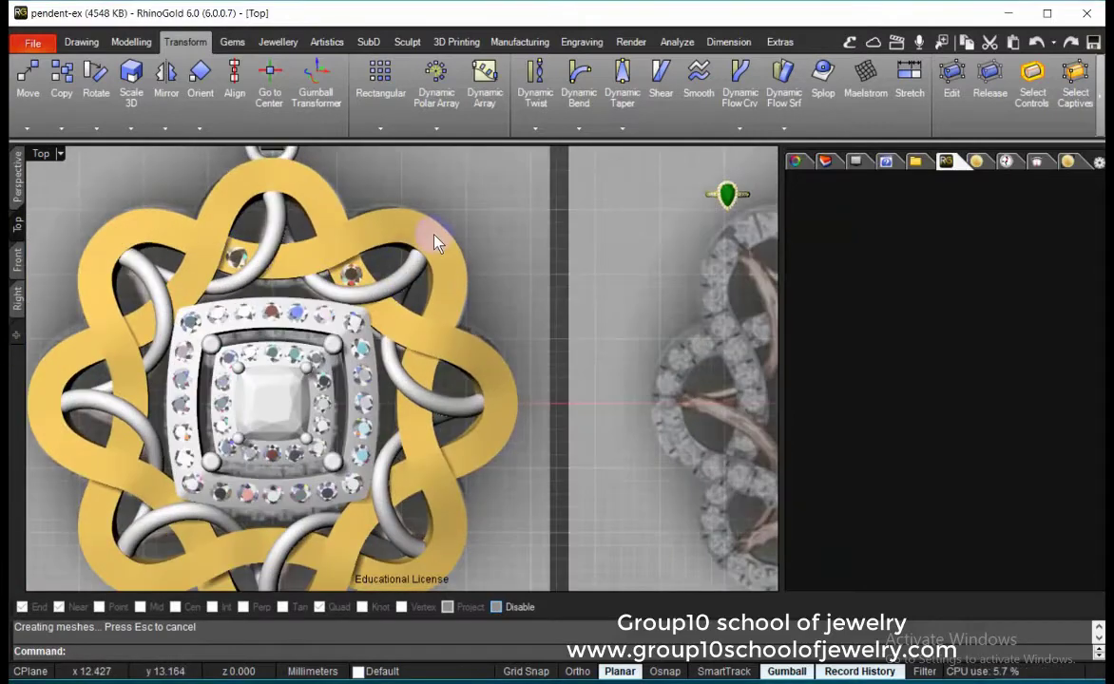
- Pave 1.80/1.50 gems along the lower right gold bands
{"action": "left_click", "coordinate": [131, 42]}
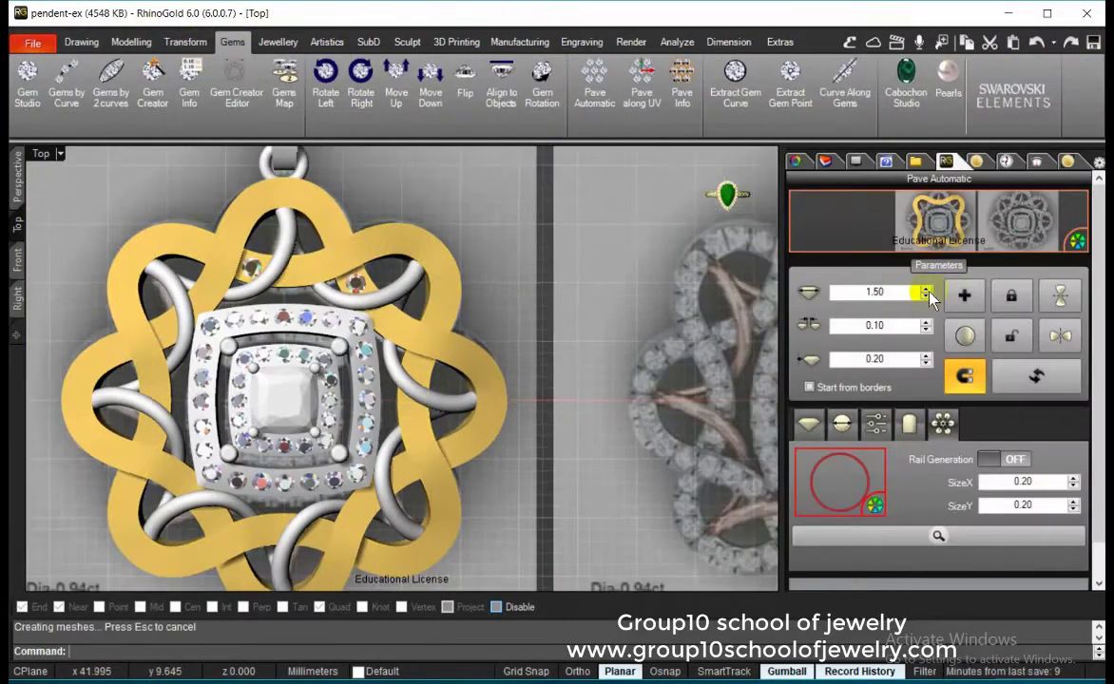
{"action": "scroll", "coordinate": [312, 288], "scroll_direction": "up", "scroll_amount": 3}
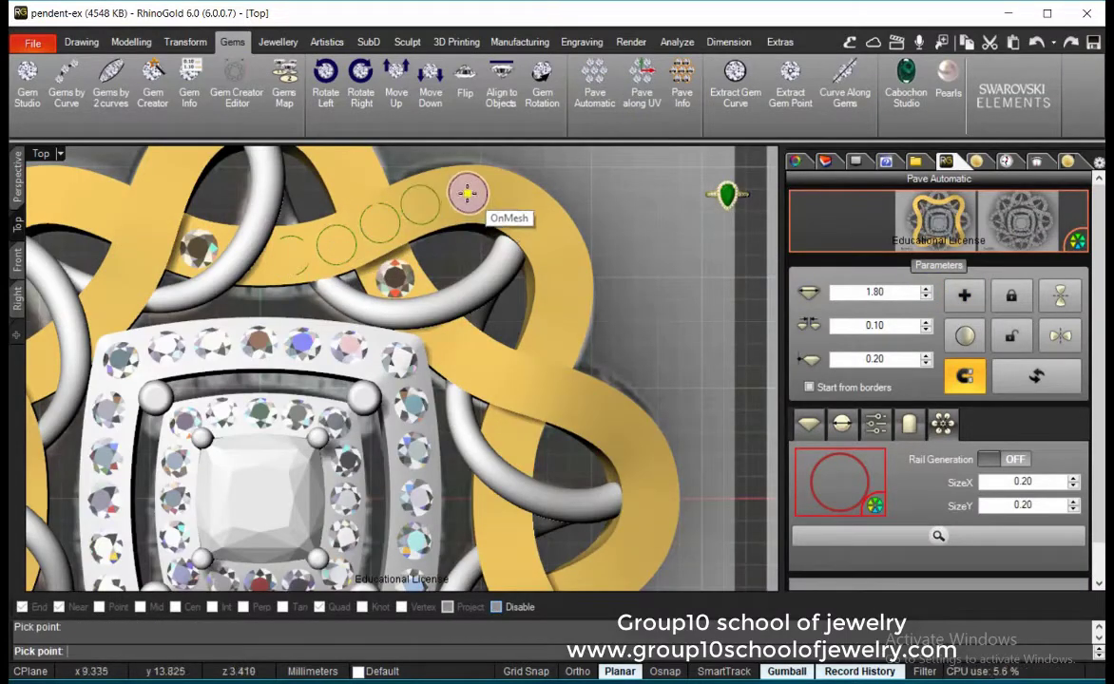
{"action": "scroll", "coordinate": [477, 456], "scroll_direction": "down", "scroll_amount": 2}
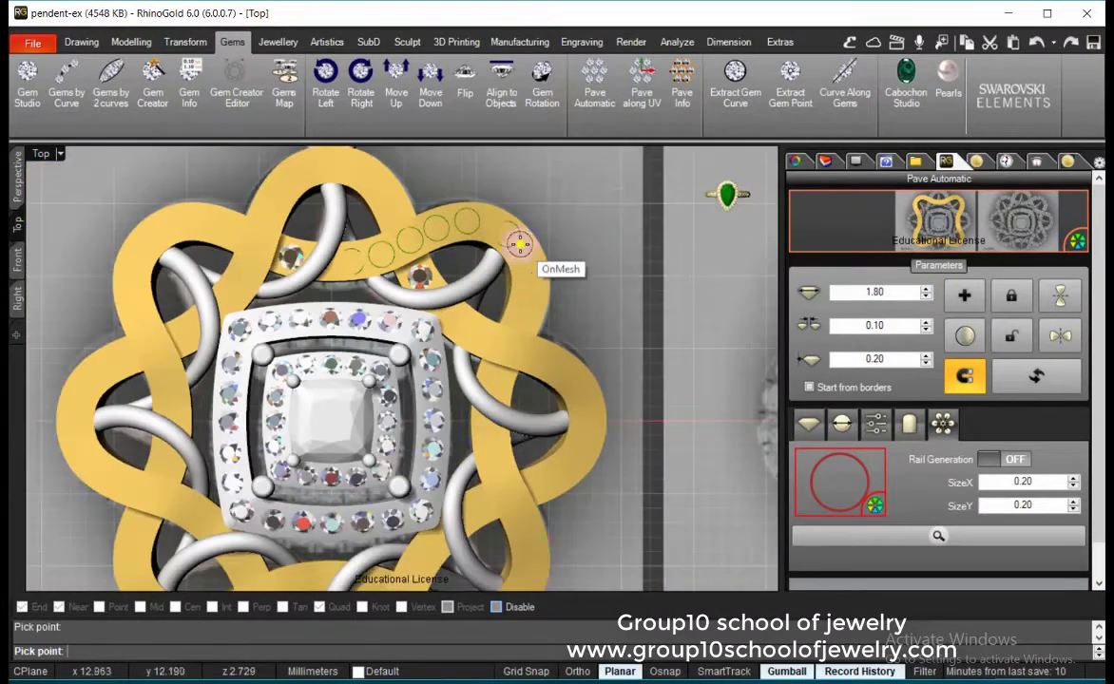
{"action": "scroll", "coordinate": [485, 249], "scroll_direction": "up", "scroll_amount": 2}
{"action": "scroll", "coordinate": [199, 465], "scroll_direction": "down", "scroll_amount": 3}
{"action": "scroll", "coordinate": [399, 318], "scroll_direction": "up", "scroll_amount": 3}
{"action": "scroll", "coordinate": [418, 306], "scroll_direction": "up", "scroll_amount": 1}
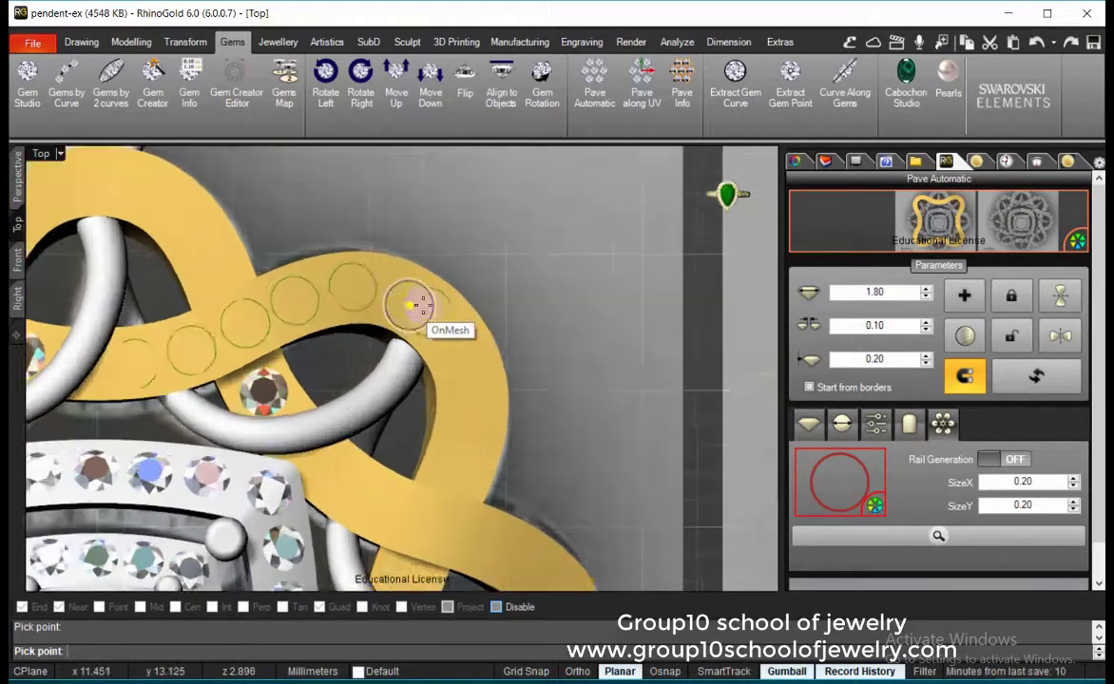
{"action": "scroll", "coordinate": [419, 306], "scroll_direction": "down", "scroll_amount": 2}
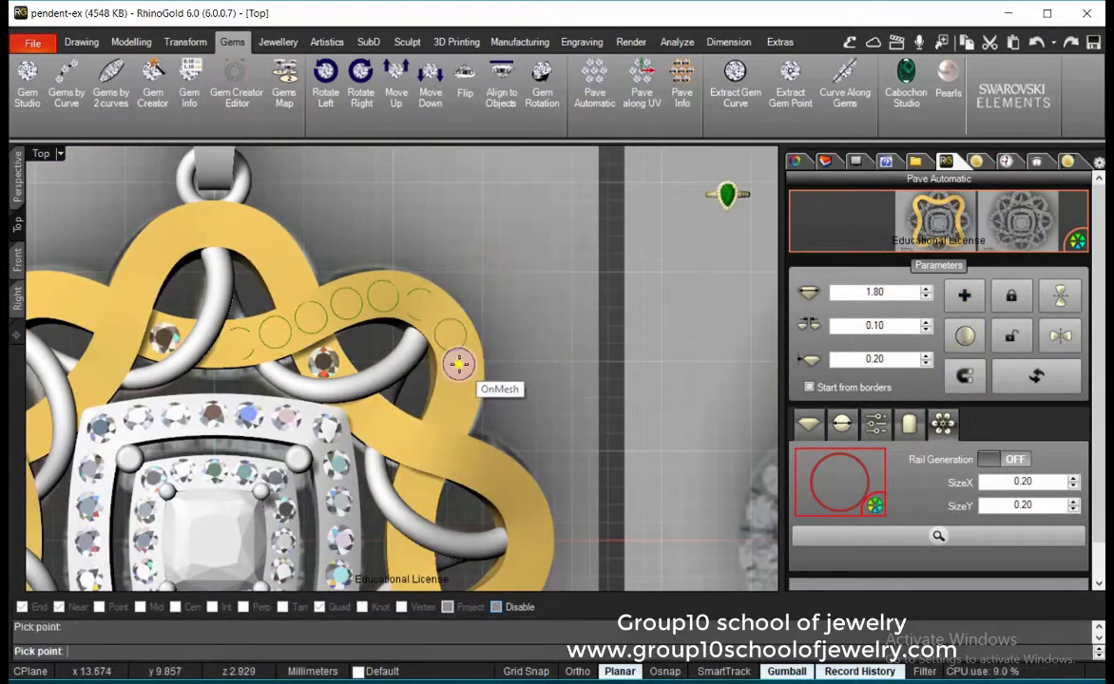
{"action": "right_click_drag", "start_coordinate": [456, 407], "coordinate": [385, 329]}
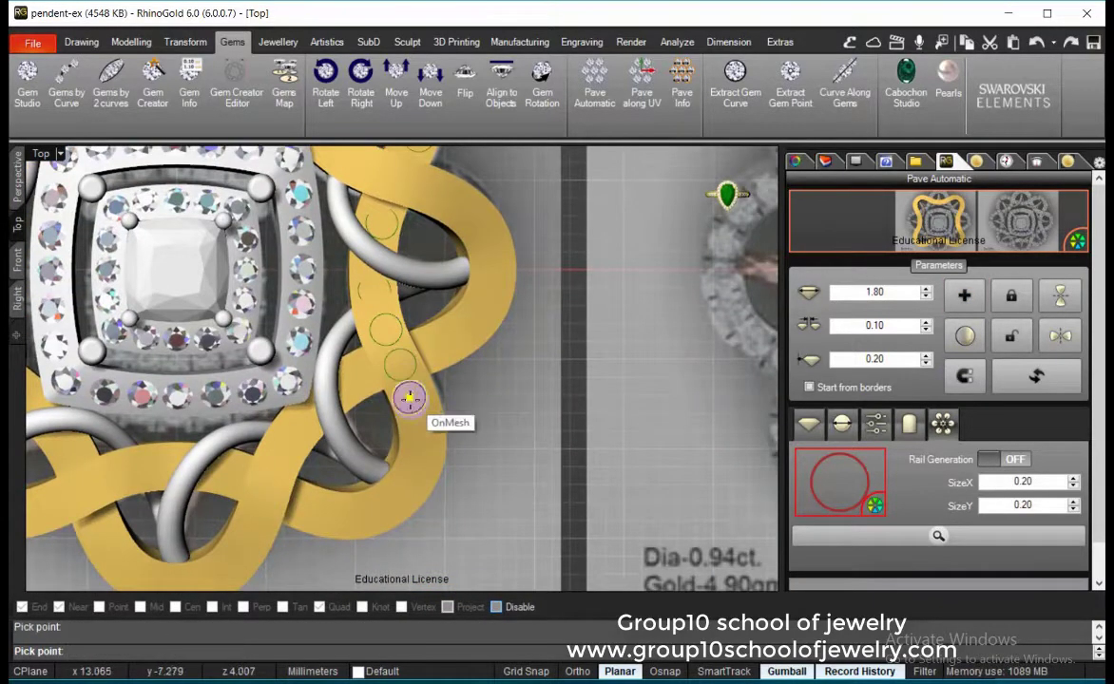
{"action": "right_click_drag", "start_coordinate": [435, 453], "coordinate": [418, 409]}
- Continue paving the upper and left bands, accept, and delete the unwanted gem group
{"action": "key", "text": "Left"}
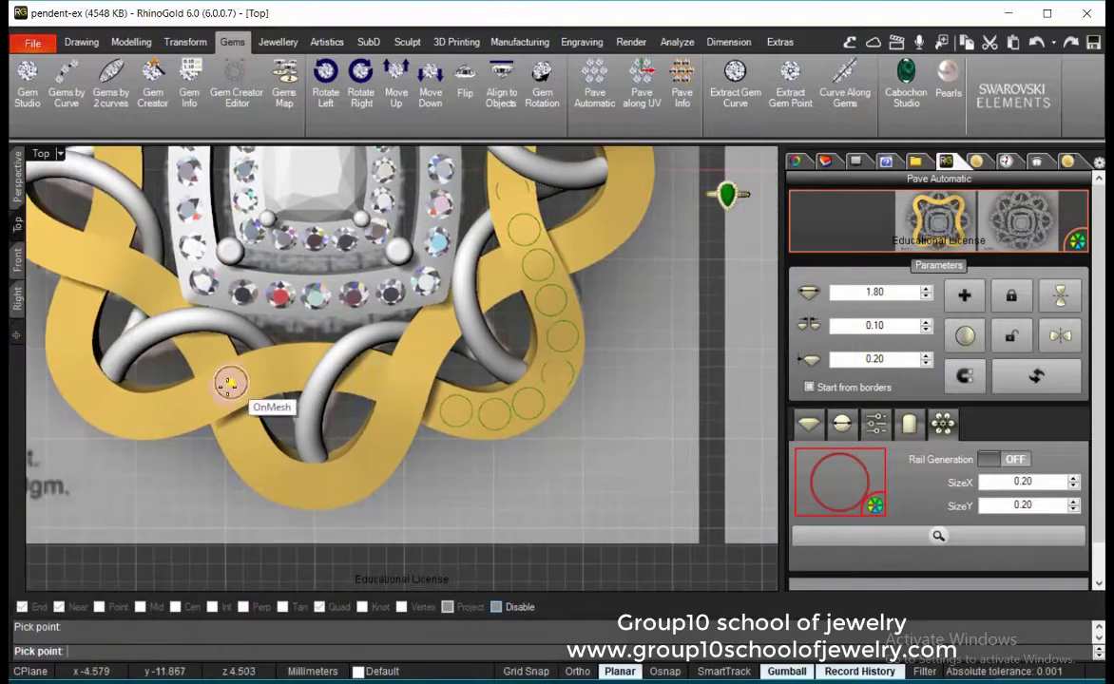
{"action": "key", "text": "Up"}
{"action": "key", "text": "Up"}
{"action": "key", "text": "Up"}
{"action": "key", "text": "Left"}
{"action": "right_click_drag", "start_coordinate": [129, 265], "coordinate": [197, 217]}
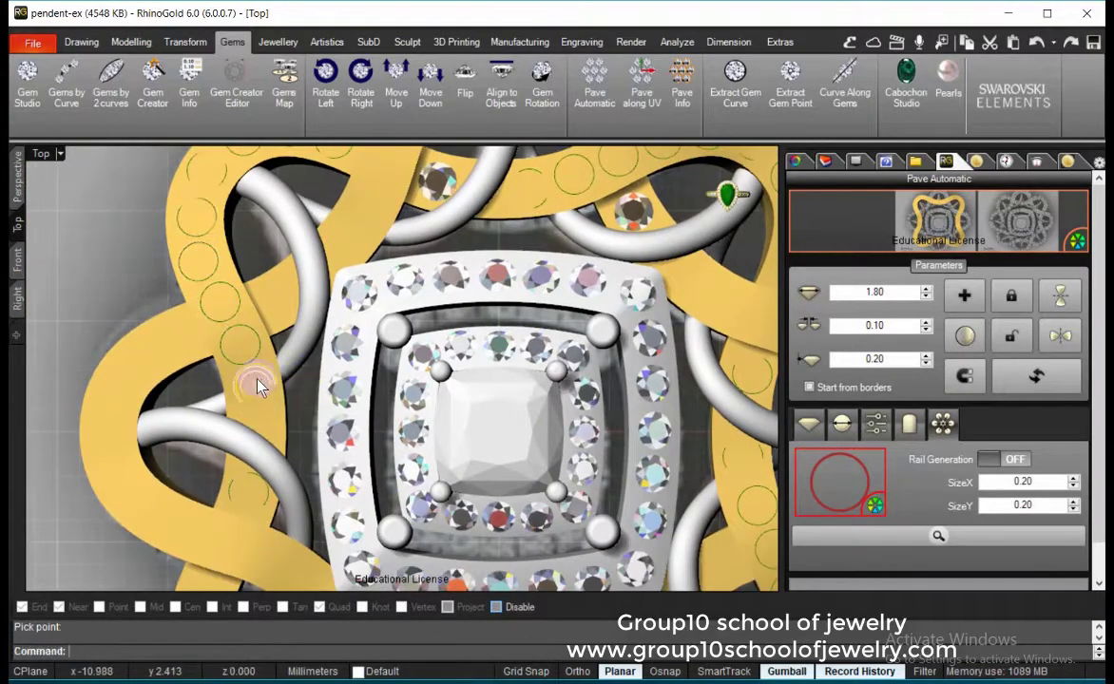
{"action": "scroll", "coordinate": [200, 271], "scroll_direction": "down", "scroll_amount": 3}
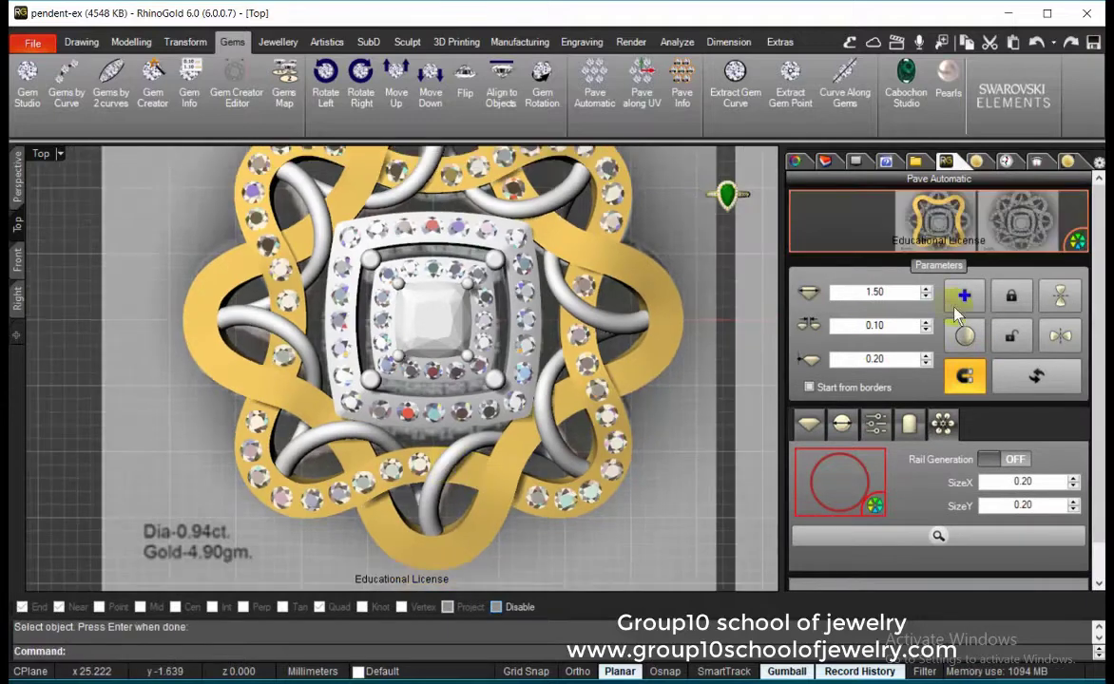
{"action": "key", "text": "Return"}
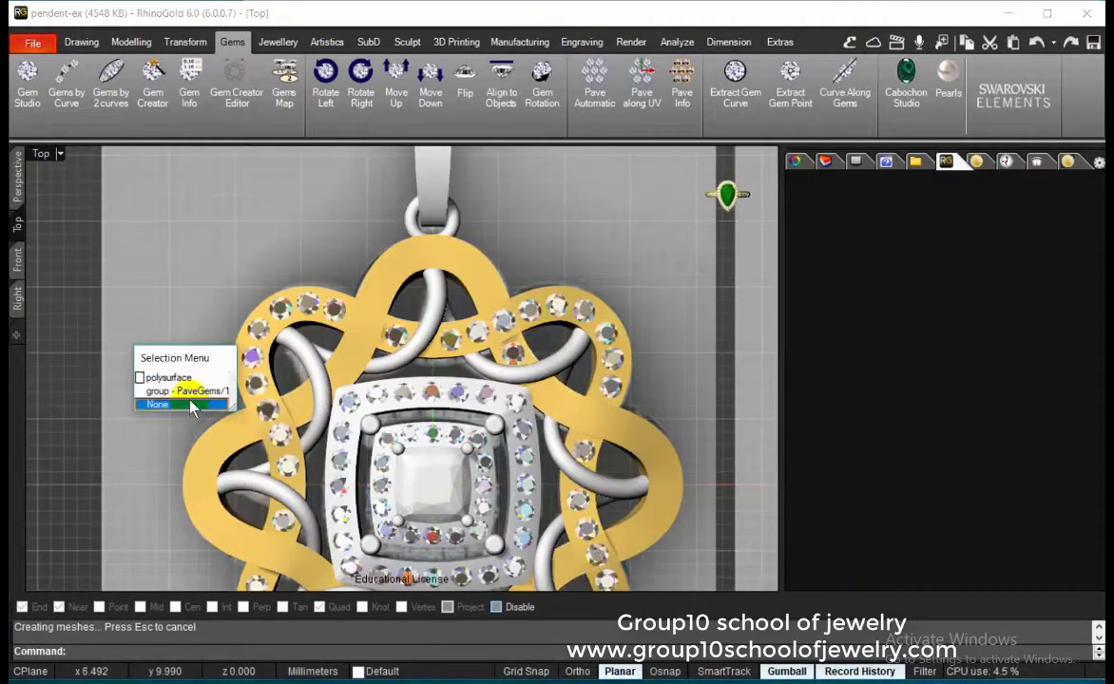
{"action": "key", "text": "Delete"}
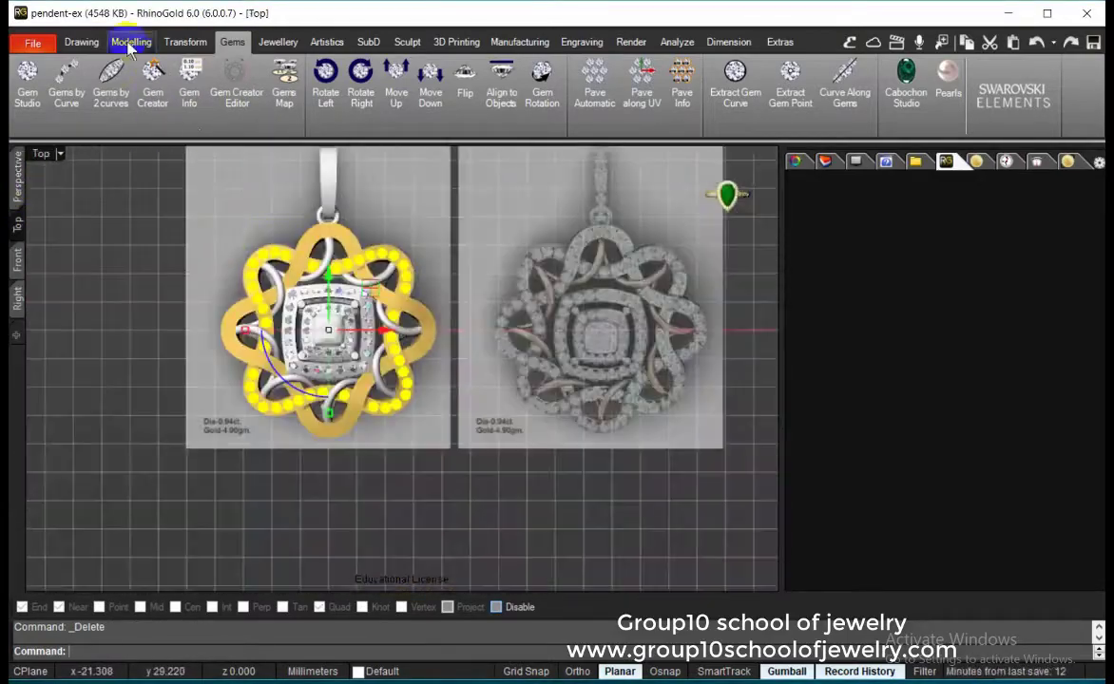
- Rotate a 45° copy of the band gems around the pendant centre
{"action": "left_click", "coordinate": [185, 42]}
{"action": "left_click", "coordinate": [96, 86]}
{"action": "left_click", "coordinate": [498, 324]}
{"action": "scroll", "coordinate": [503, 325], "scroll_direction": "up", "scroll_amount": 2}
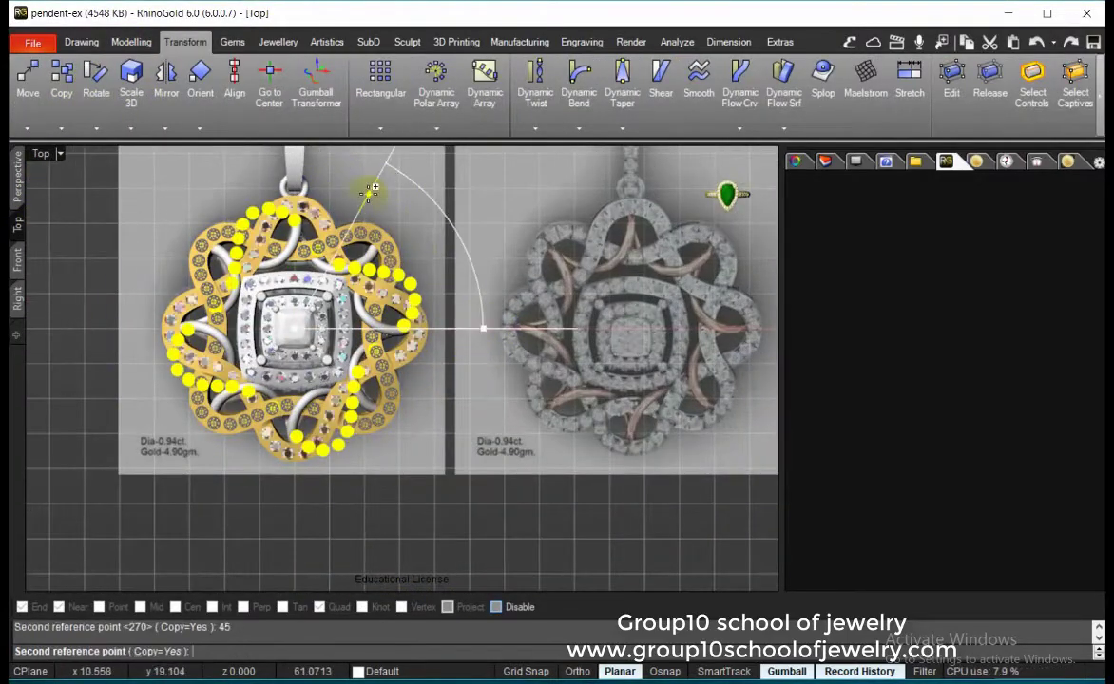
{"action": "key", "text": "Return"}
{"action": "left_click", "coordinate": [17, 171]}
{"action": "mouse_move", "coordinate": [284, 289]}
{"action": "right_mouse_down"}
{"action": "mouse_move", "coordinate": [439, 299]}
{"action": "mouse_move", "coordinate": [492, 379]}
{"action": "mouse_move", "coordinate": [427, 361]}
{"action": "right_mouse_up"}
{"action": "left_click", "coordinate": [16, 225]}
- Pave a column of round gems up the length of the bail
{"action": "left_click", "coordinate": [232, 42]}
{"action": "left_click", "coordinate": [594, 86]}
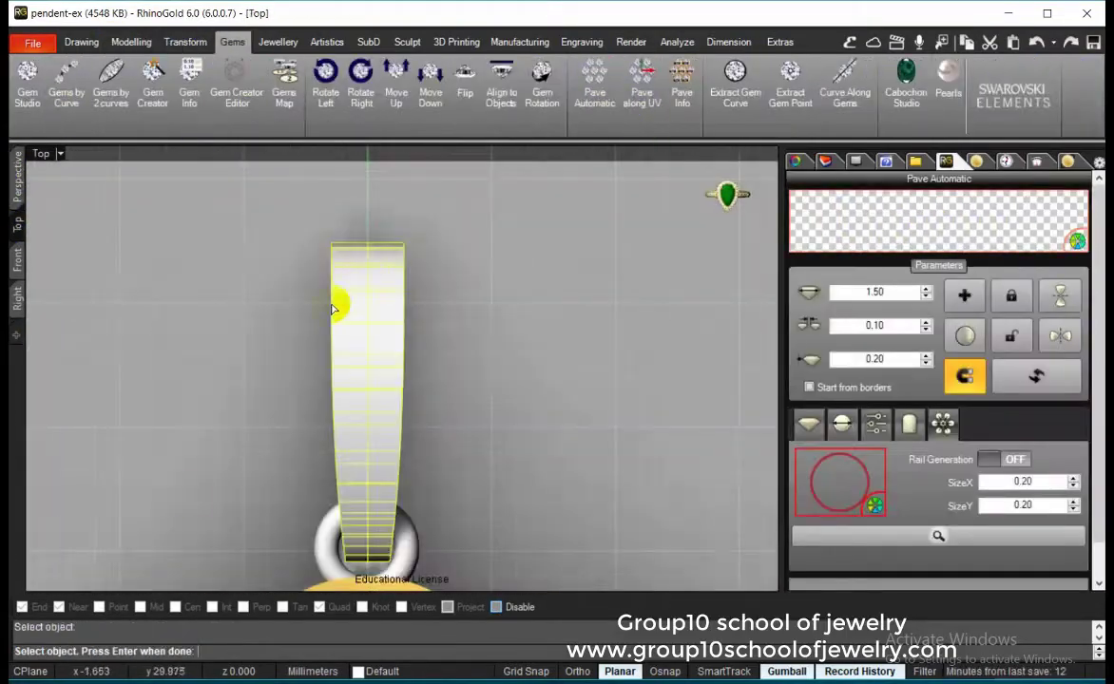
{"action": "left_click", "coordinate": [333, 309]}
{"action": "key", "text": "Return"}
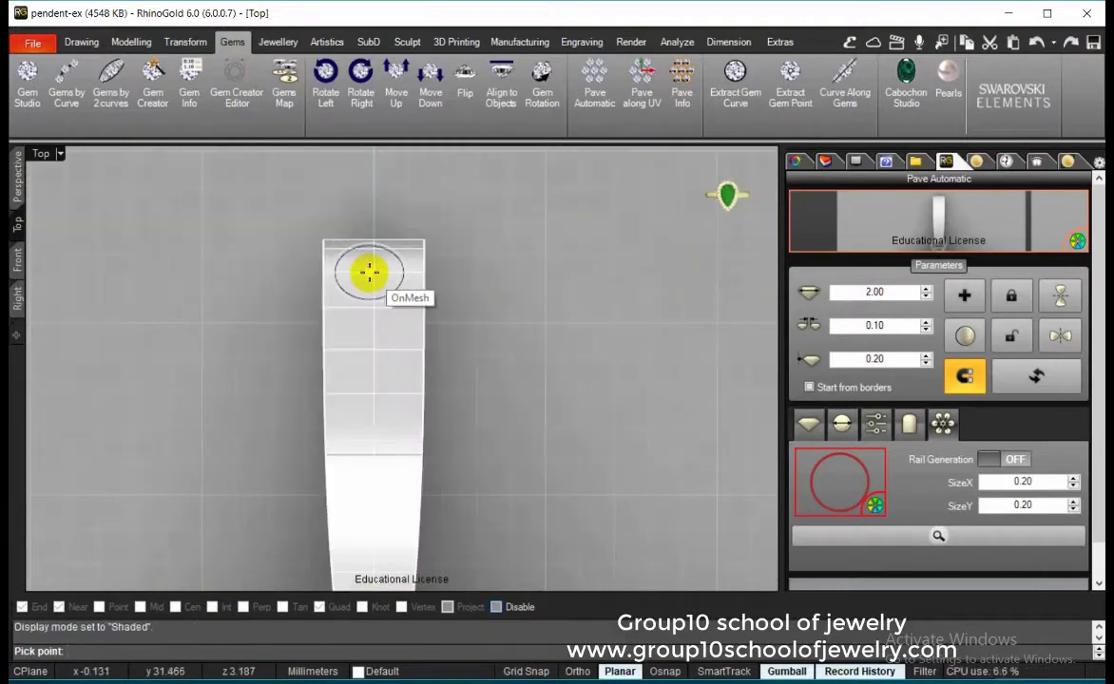
{"action": "right_click_drag", "start_coordinate": [376, 345], "coordinate": [387, 303]}
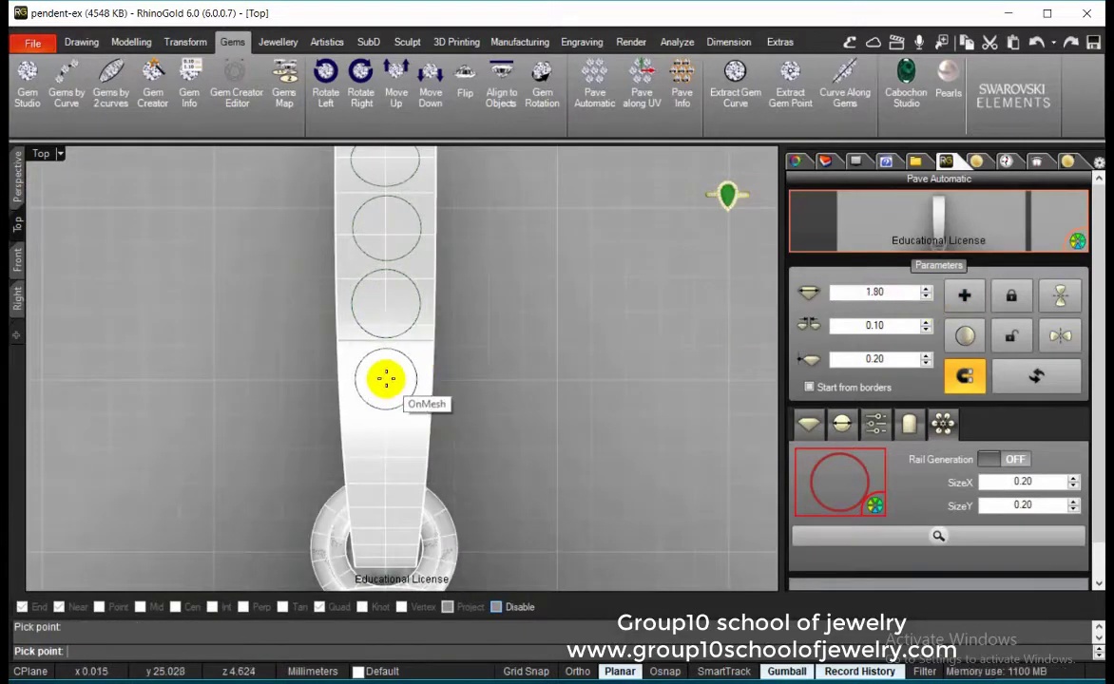
{"action": "scroll", "coordinate": [424, 505], "scroll_direction": "down", "scroll_amount": 4}
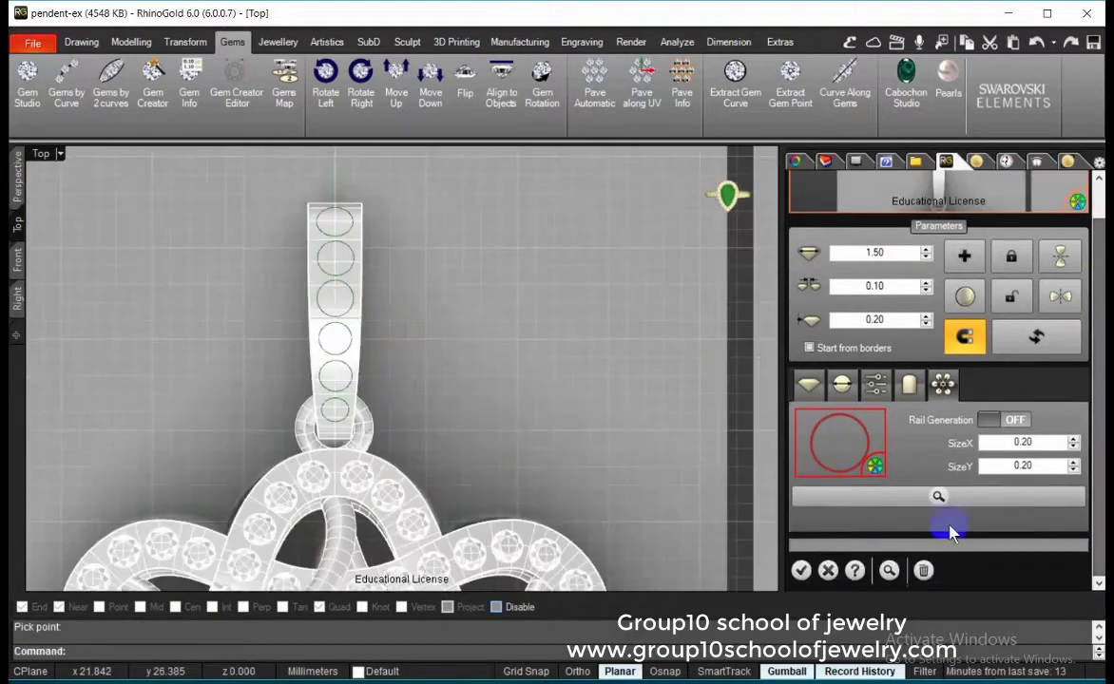
{"action": "mouse_move", "coordinate": [436, 258]}
{"action": "right_mouse_down"}
{"action": "mouse_move", "coordinate": [491, 408]}
{"action": "mouse_move", "coordinate": [501, 340]}
{"action": "right_mouse_up"}
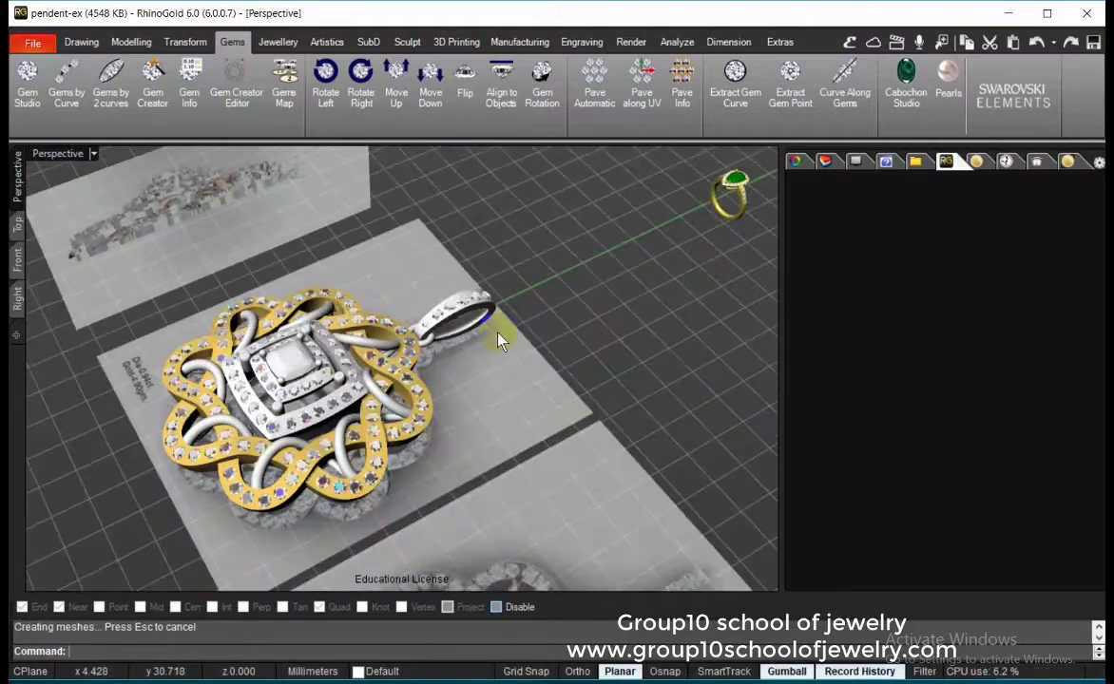
- Isolate the bail and select the six gems set in it
{"action": "left_click", "coordinate": [498, 333]}
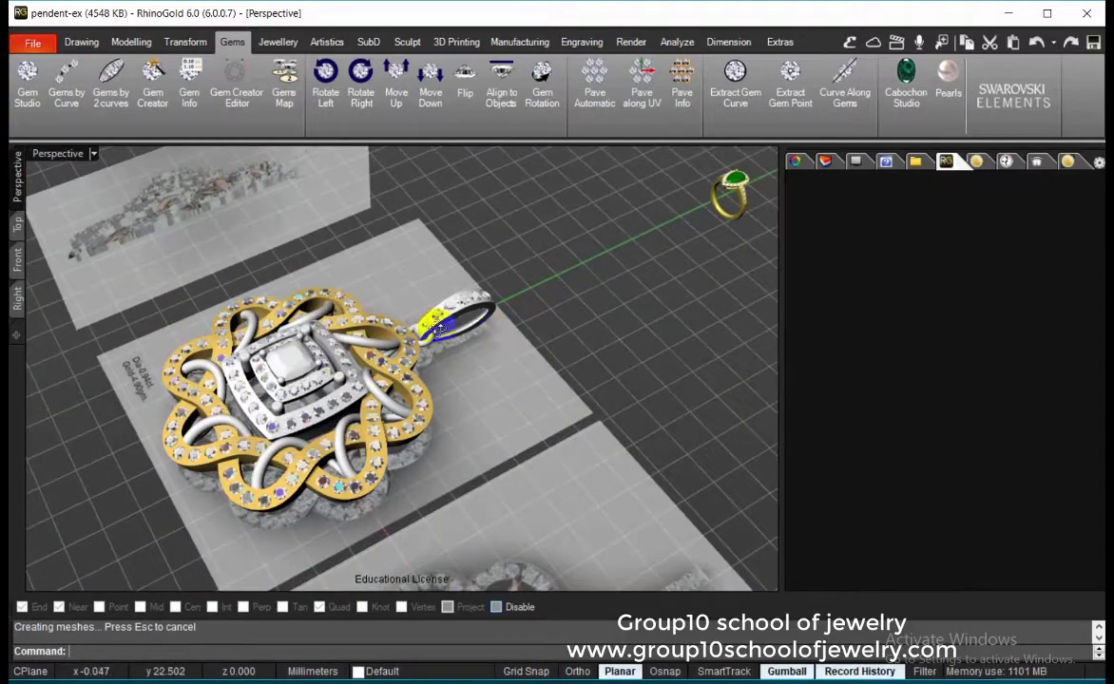
{"action": "scroll", "coordinate": [492, 329], "scroll_direction": "up", "scroll_amount": 2}
{"action": "scroll", "coordinate": [489, 326], "scroll_direction": "up", "scroll_amount": 2}
{"action": "scroll", "coordinate": [484, 322], "scroll_direction": "up", "scroll_amount": 1}
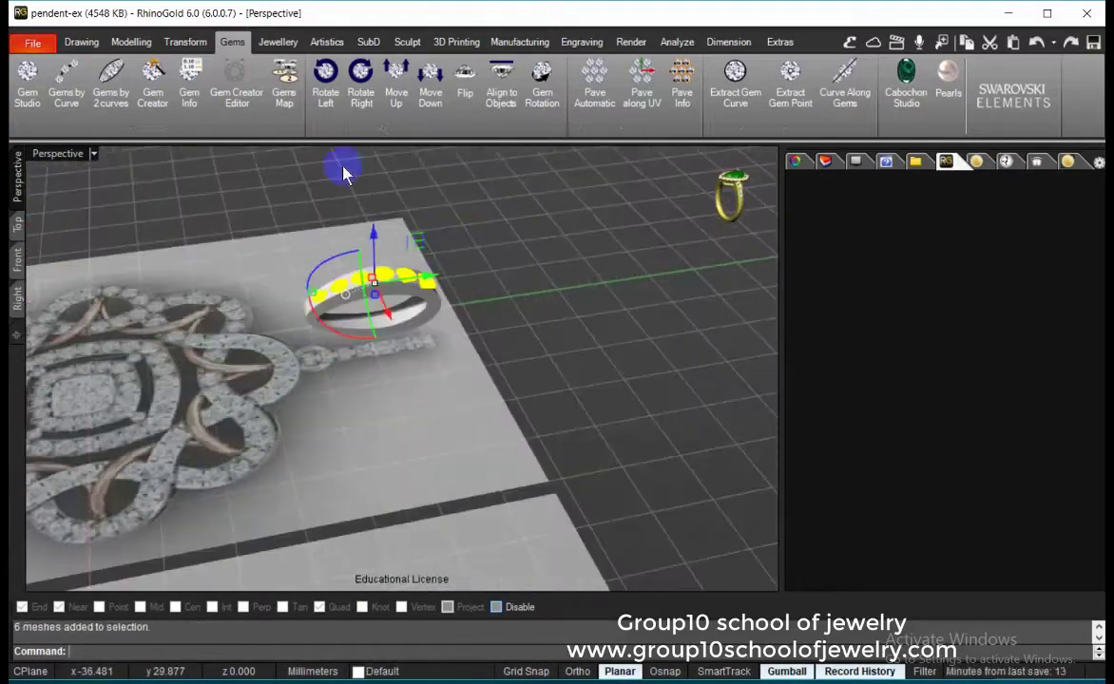
{"action": "left_click", "coordinate": [277, 42]}
{"action": "left_click", "coordinate": [864, 81]}
{"action": "left_click", "coordinate": [131, 42]}
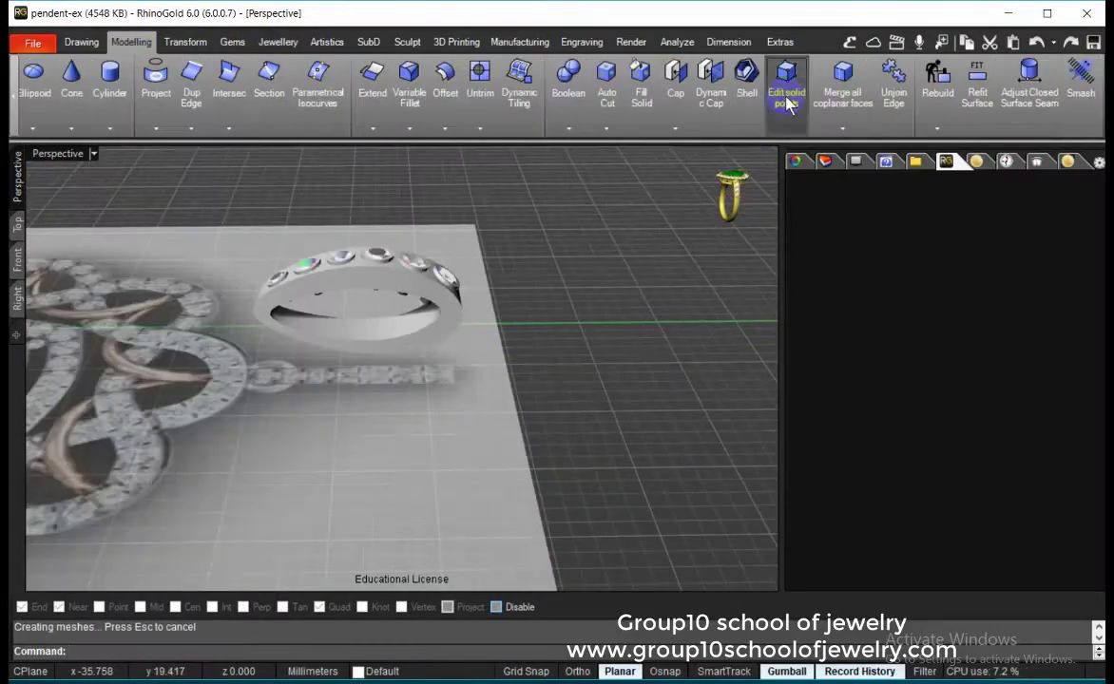
{"action": "left_click", "coordinate": [786, 100]}
{"action": "left_click", "coordinate": [387, 328]}
- Add Prongs in Line with default parameters to the bail gems
{"action": "left_click", "coordinate": [278, 42]}
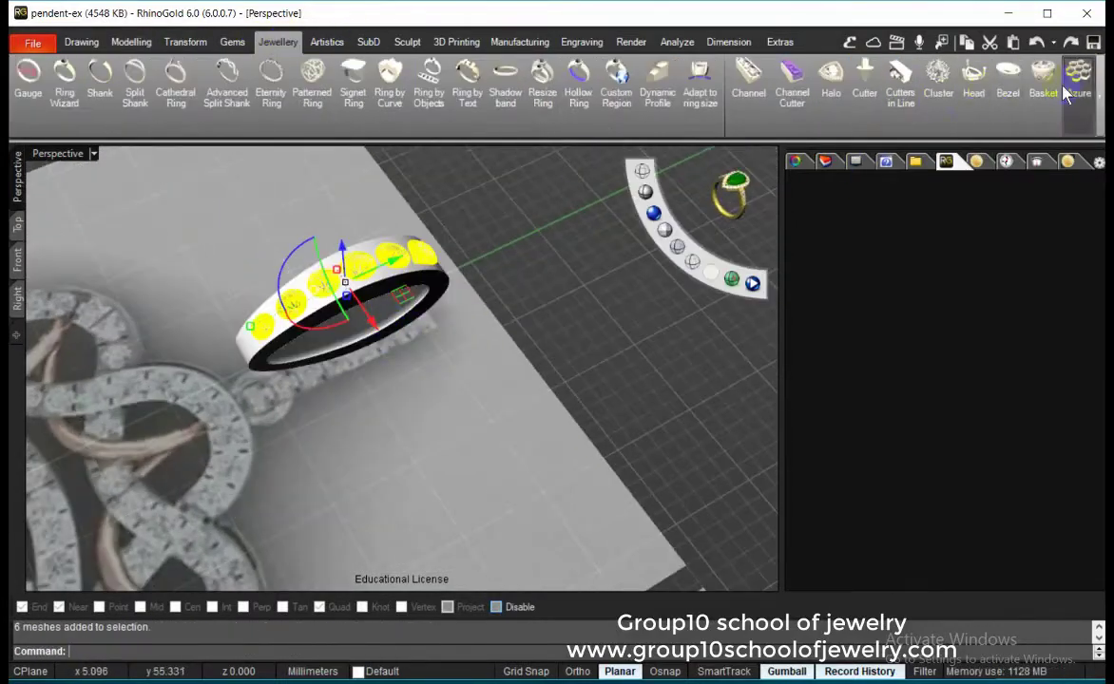
{"action": "left_click", "coordinate": [759, 86]}
{"action": "scroll", "coordinate": [380, 403], "scroll_direction": "up", "scroll_amount": 3}
{"action": "scroll", "coordinate": [285, 302], "scroll_direction": "up", "scroll_amount": 2}
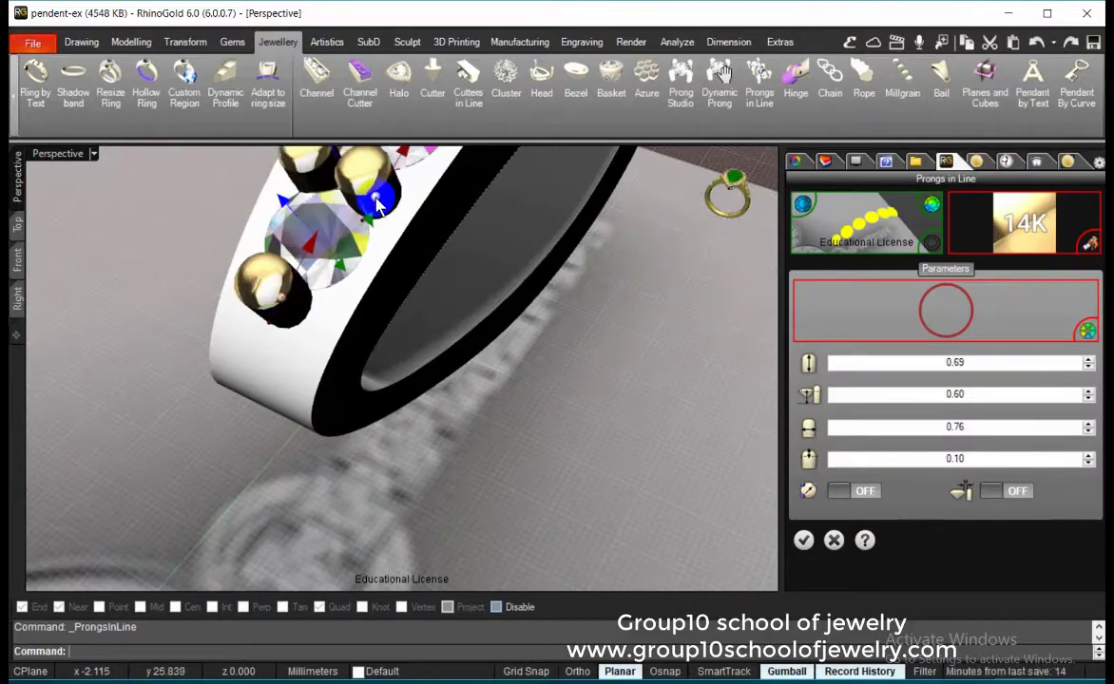
{"action": "right_click_drag", "start_coordinate": [378, 202], "coordinate": [364, 378]}
{"action": "mouse_move", "coordinate": [226, 300]}
{"action": "right_mouse_down"}
{"action": "mouse_move", "coordinate": [425, 314]}
{"action": "mouse_move", "coordinate": [529, 443]}
{"action": "right_mouse_up"}
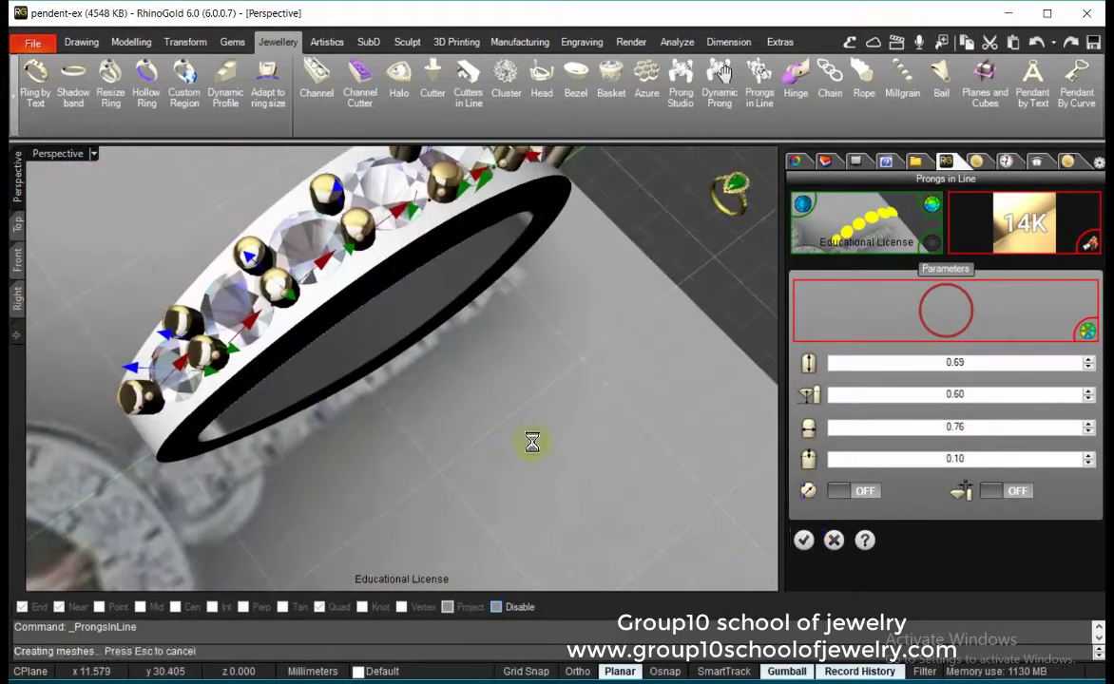
{"action": "left_click", "coordinate": [803, 540]}
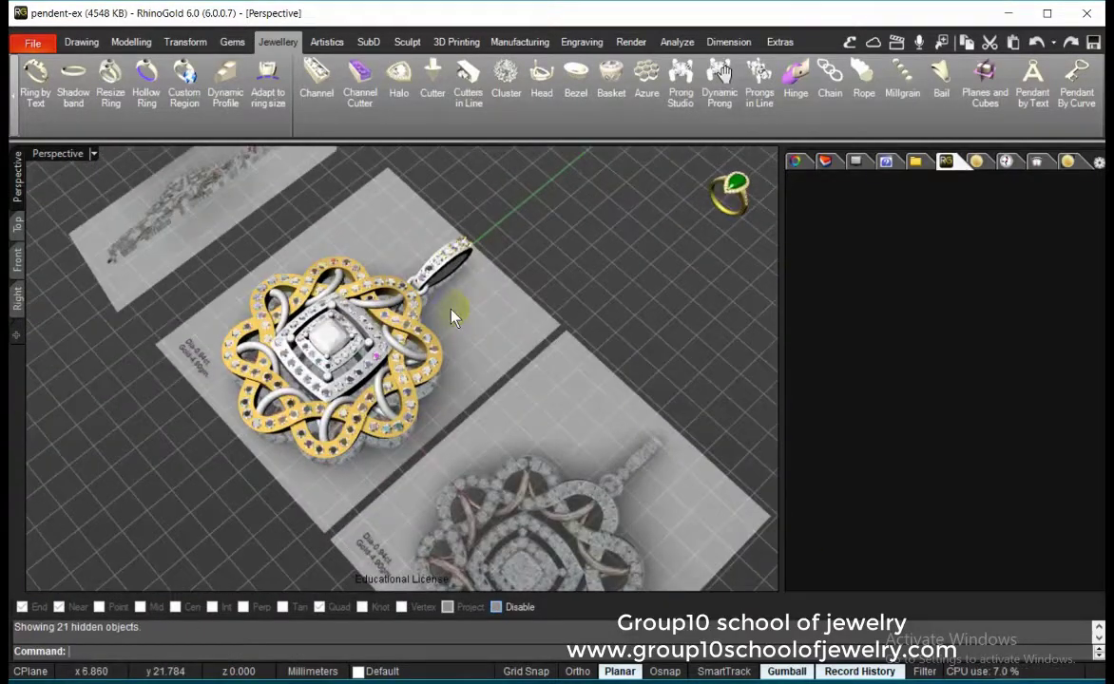
- Hide the pendant body and fillet the bail's edges
{"action": "right_click_drag", "start_coordinate": [453, 318], "coordinate": [409, 331]}
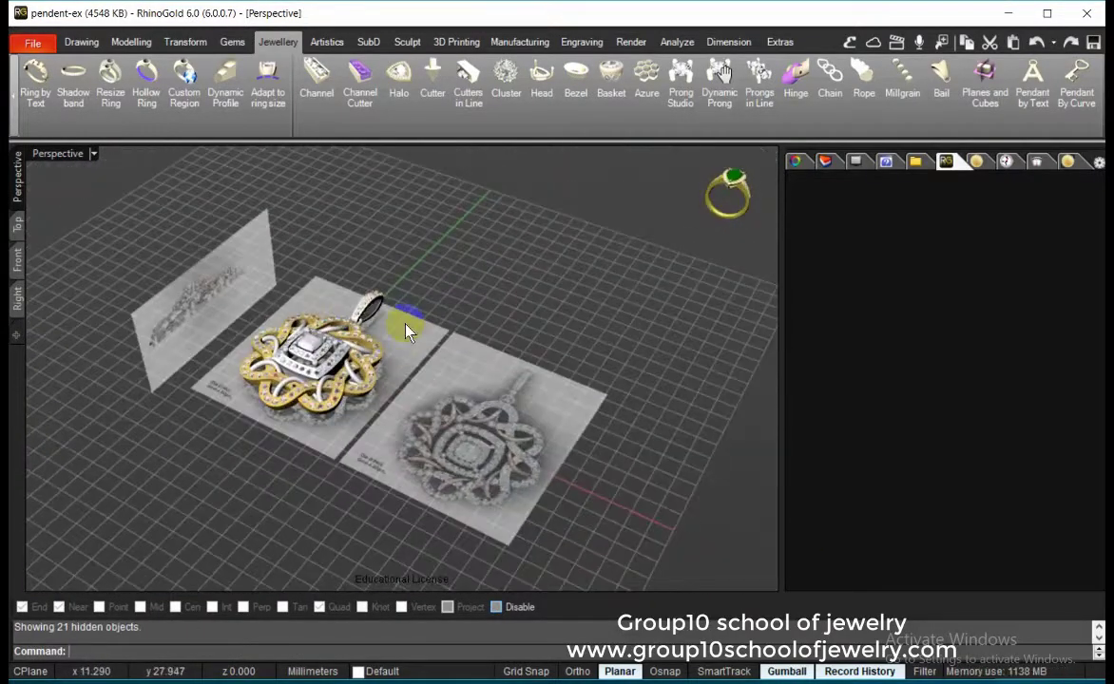
{"action": "scroll", "coordinate": [409, 332], "scroll_direction": "up", "scroll_amount": 5}
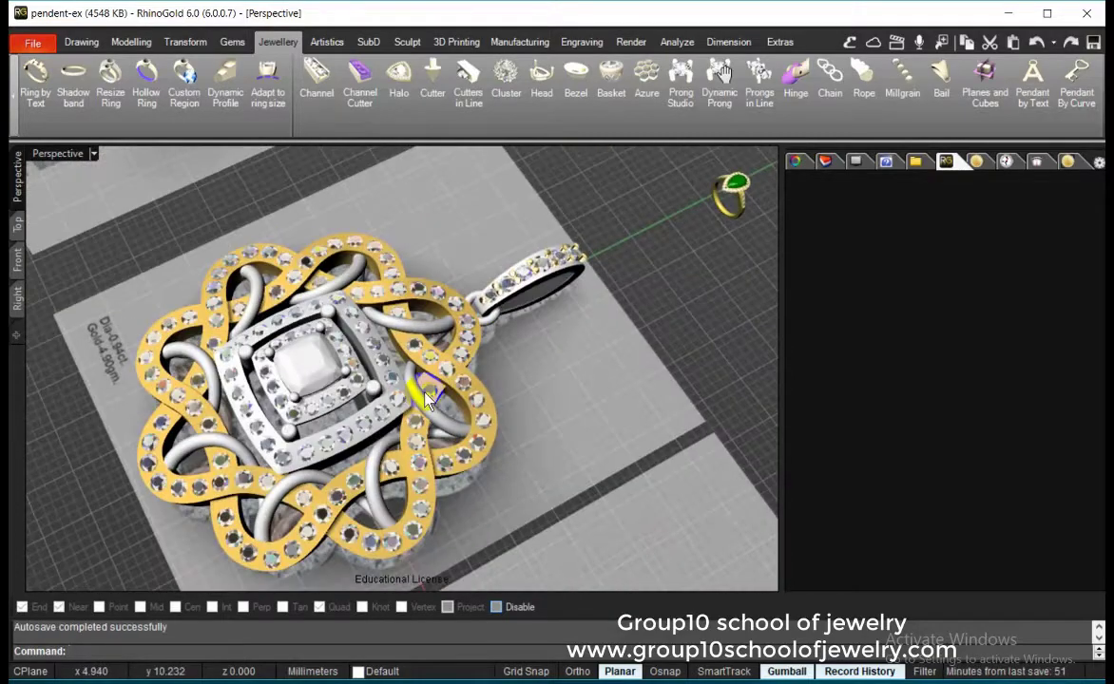
{"action": "scroll", "coordinate": [425, 399], "scroll_direction": "down", "scroll_amount": 3}
{"action": "left_click", "coordinate": [510, 423]}
{"action": "key", "text": "ctrl+h"}
{"action": "scroll", "coordinate": [506, 285], "scroll_direction": "up", "scroll_amount": 4}
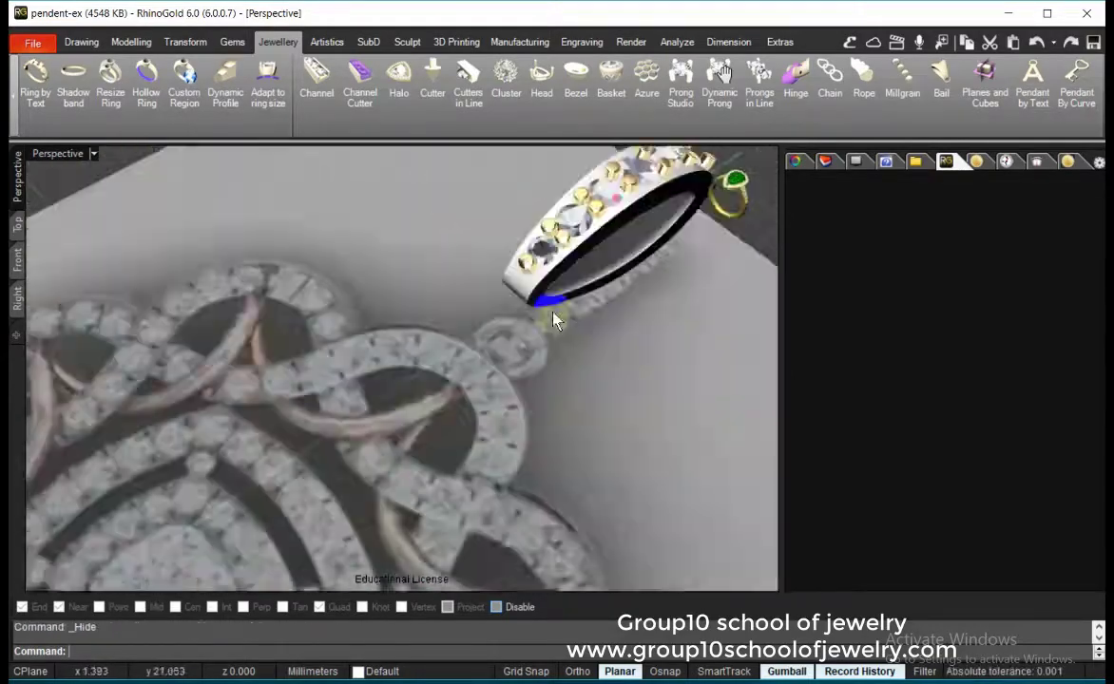
{"action": "key", "text": "Return"}
{"action": "right_click_drag", "start_coordinate": [509, 350], "coordinate": [634, 391]}
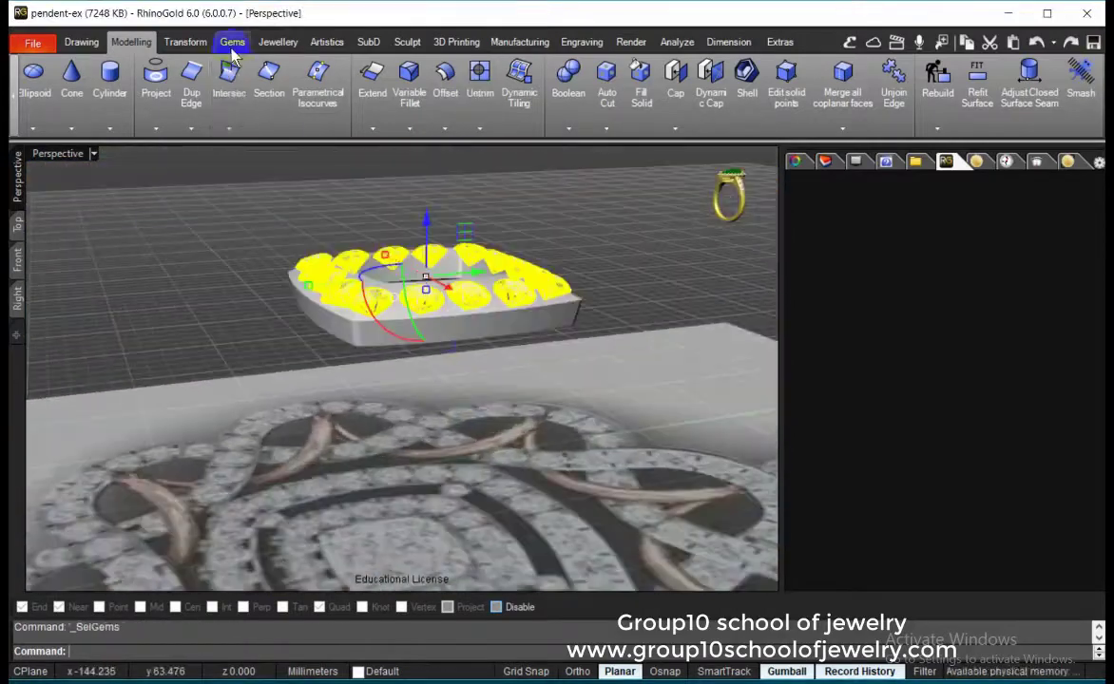
- Add Cutter Studio cutters to the halo gems and subtract them from the square halo frame
{"action": "left_click", "coordinate": [278, 42]}
{"action": "left_click", "coordinate": [432, 76]}
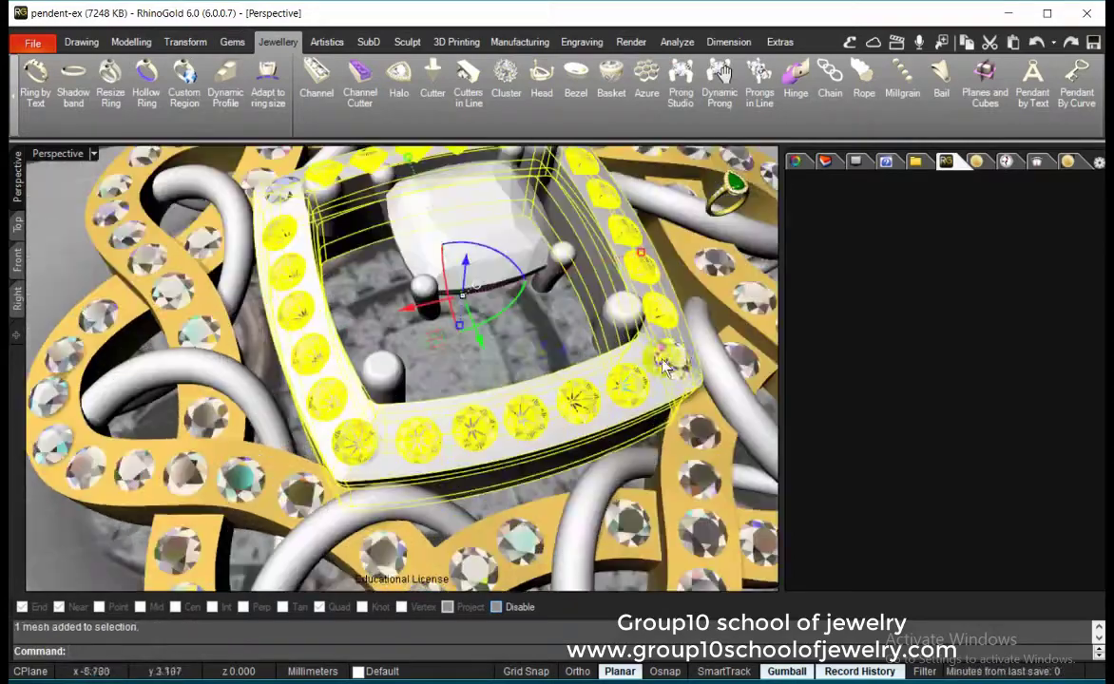
{"action": "left_click", "coordinate": [235, 322]}
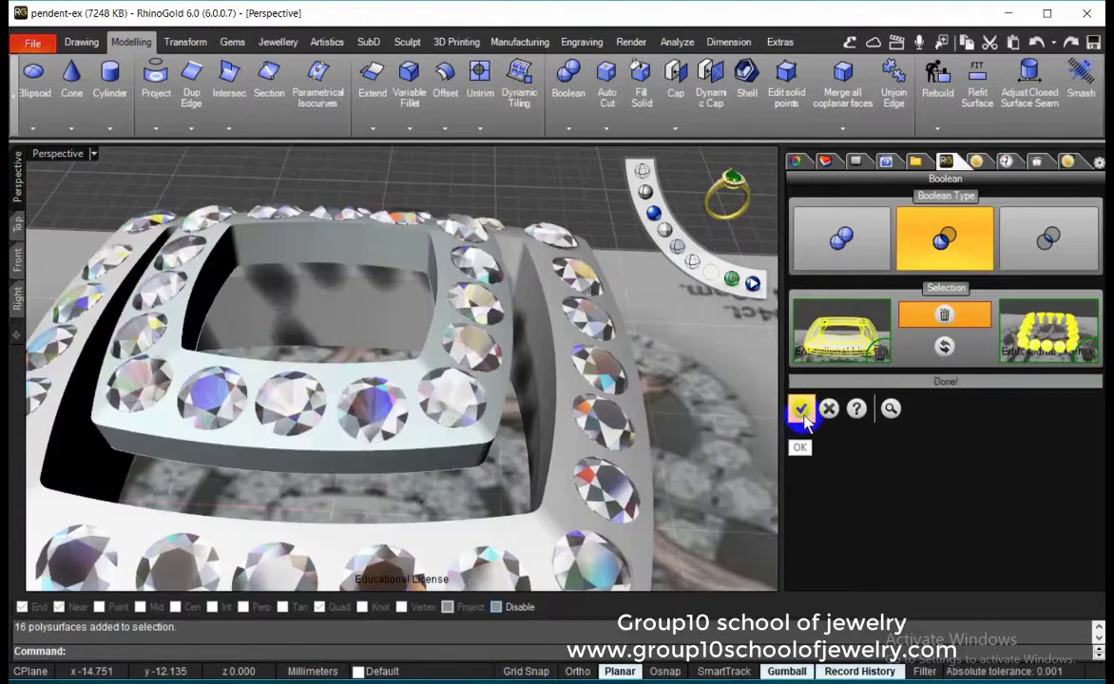
{"action": "left_click", "coordinate": [801, 409]}
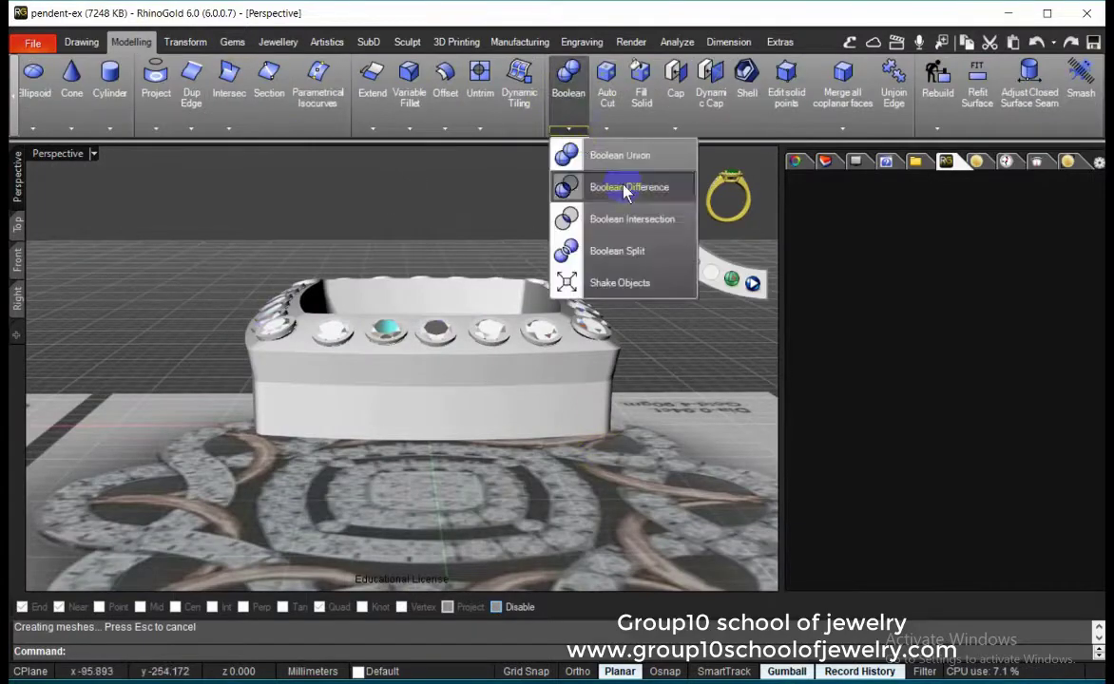
- Boolean Difference the second halo frame with its gem cutters
{"action": "left_click", "coordinate": [625, 187]}
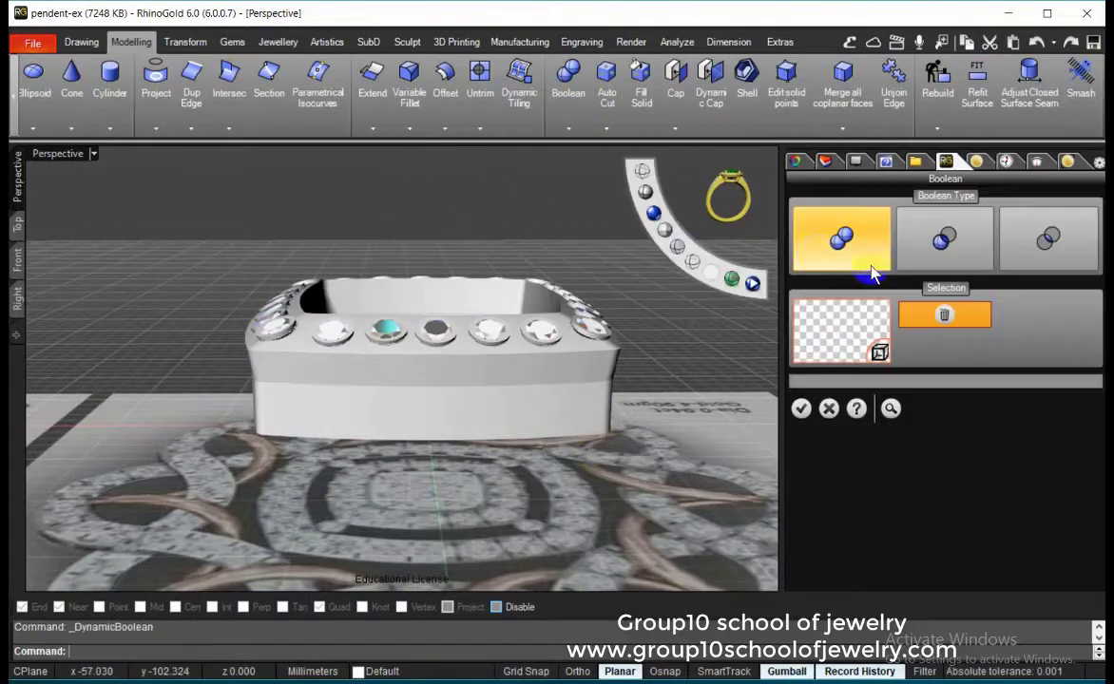
{"action": "left_click", "coordinate": [841, 331]}
{"action": "left_click", "coordinate": [522, 335]}
{"action": "left_click", "coordinate": [193, 405]}
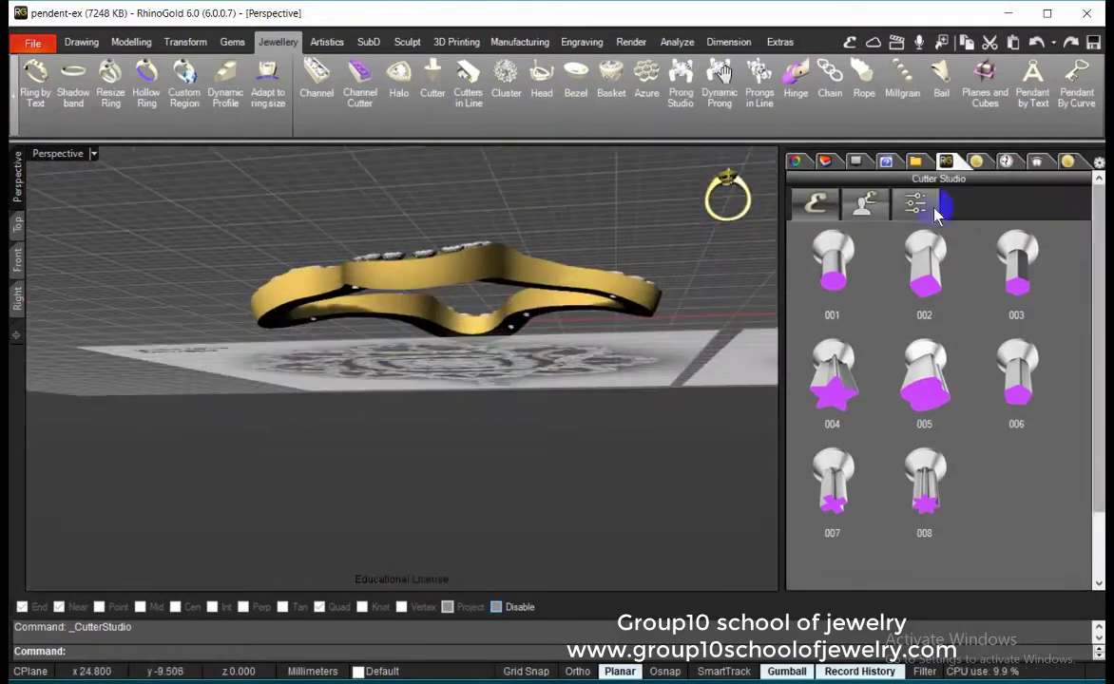
- Add Cutter Studio cutters under the ribbon's pavé gems with the set size parameters
{"action": "left_click", "coordinate": [935, 211]}
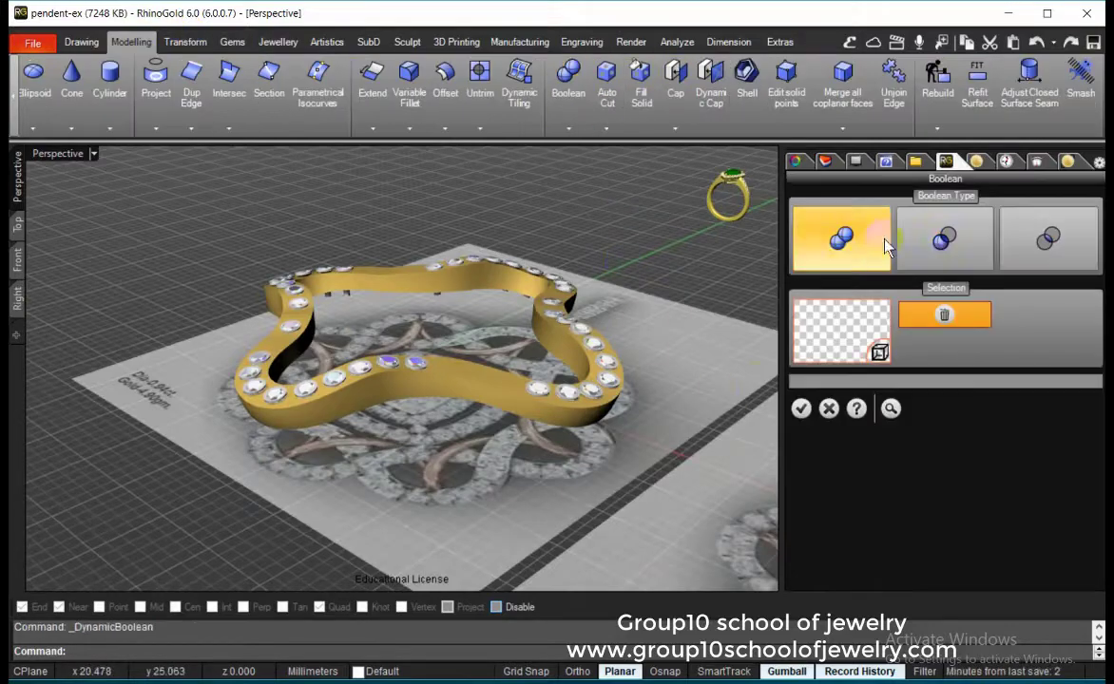
{"action": "left_click", "coordinate": [944, 238]}
{"action": "left_click", "coordinate": [671, 447]}
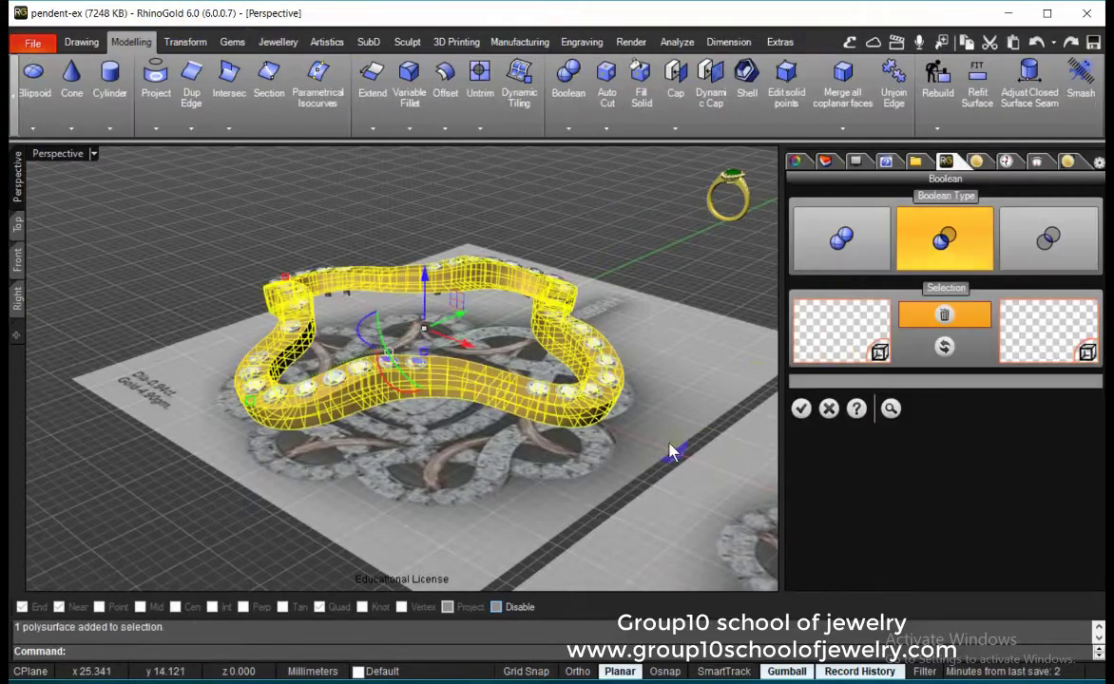
{"action": "left_click", "coordinate": [1035, 335]}
{"action": "left_click", "coordinate": [894, 412]}
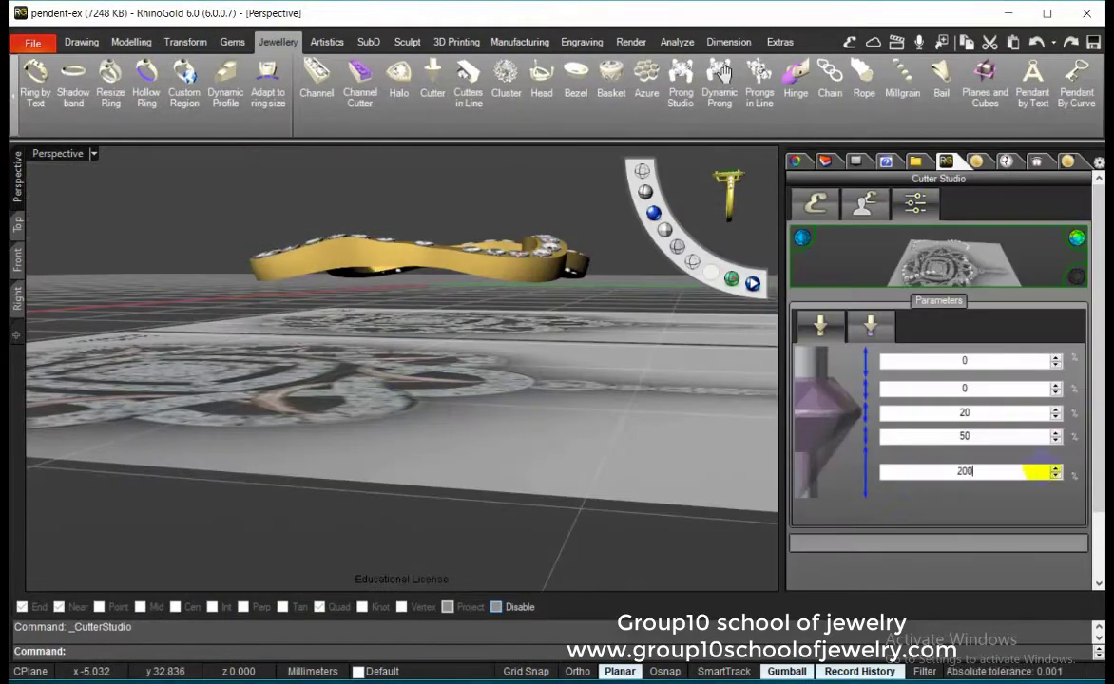
{"action": "scroll", "coordinate": [860, 544], "scroll_direction": "down", "scroll_amount": 2}
{"action": "left_click", "coordinate": [798, 577]}
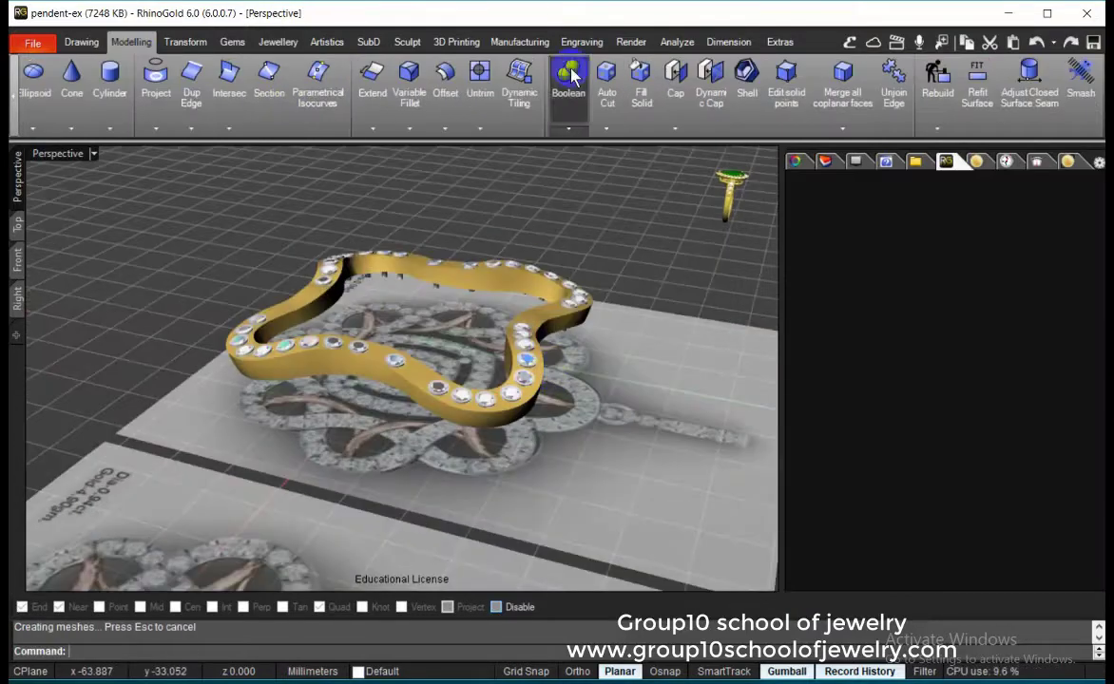
- Boolean Difference the gold ribbon with the 38 cutters
{"action": "left_click", "coordinate": [569, 76]}
{"action": "left_click", "coordinate": [557, 392]}
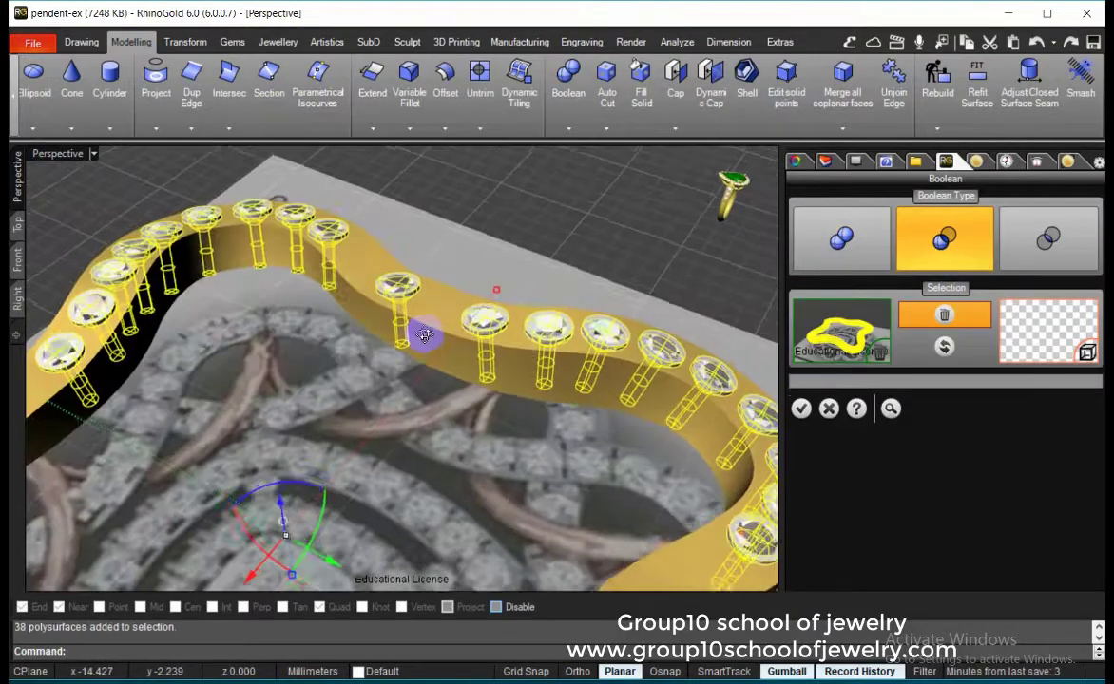
{"action": "left_click", "coordinate": [891, 409]}
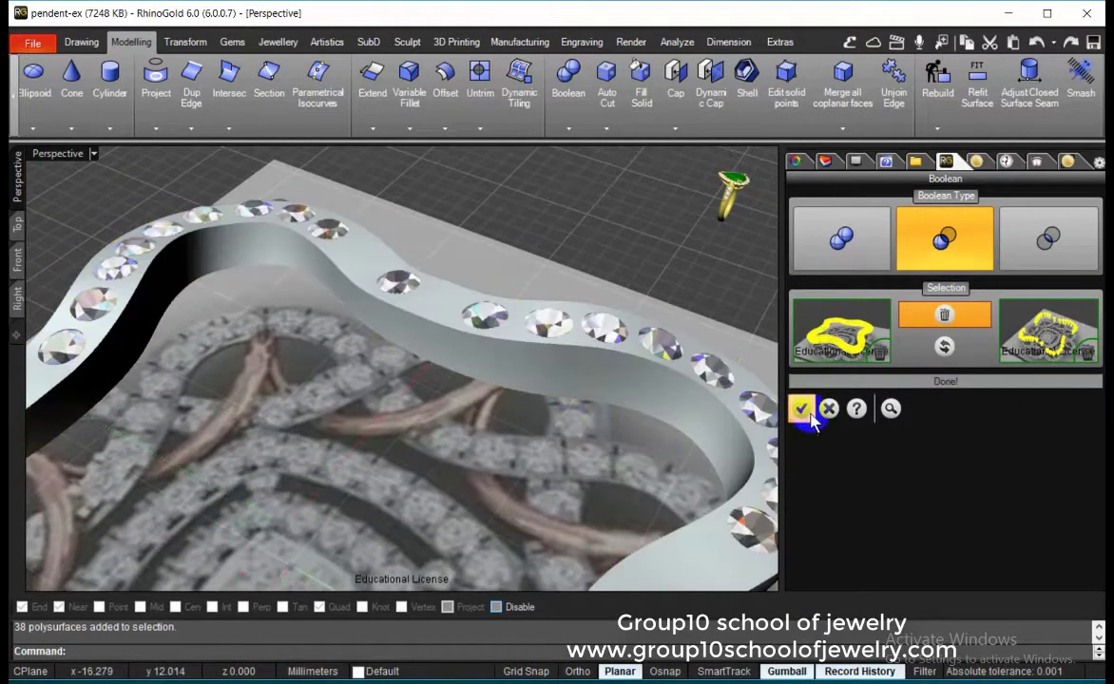
{"action": "left_click", "coordinate": [801, 409]}
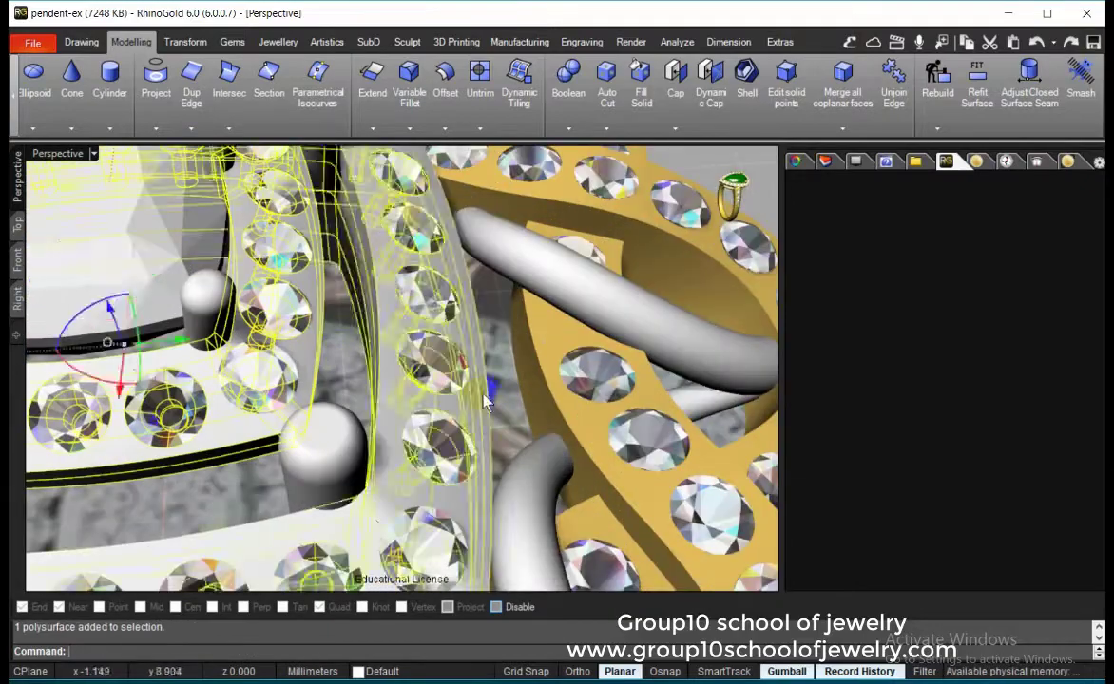
- Hide the gems and other pendant parts while rounding edges around the halo frames
{"action": "key", "text": "ctrl+h"}
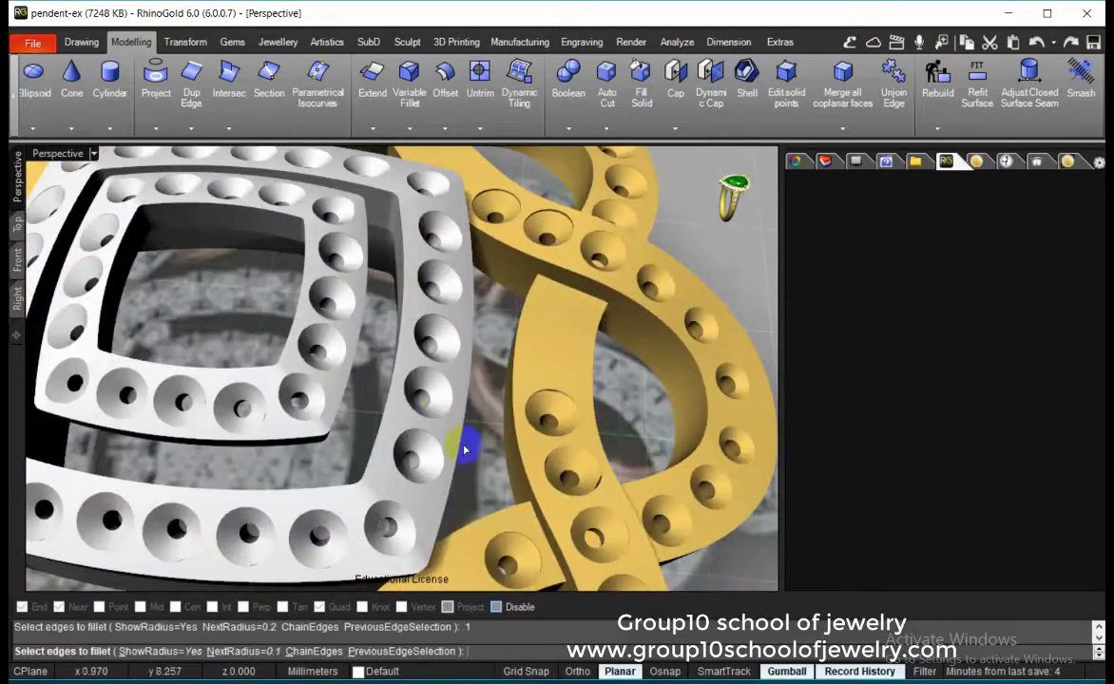
{"action": "mouse_move", "coordinate": [395, 407]}
{"action": "right_mouse_down"}
{"action": "mouse_move", "coordinate": [410, 497]}
{"action": "mouse_move", "coordinate": [380, 372]}
{"action": "right_mouse_up"}
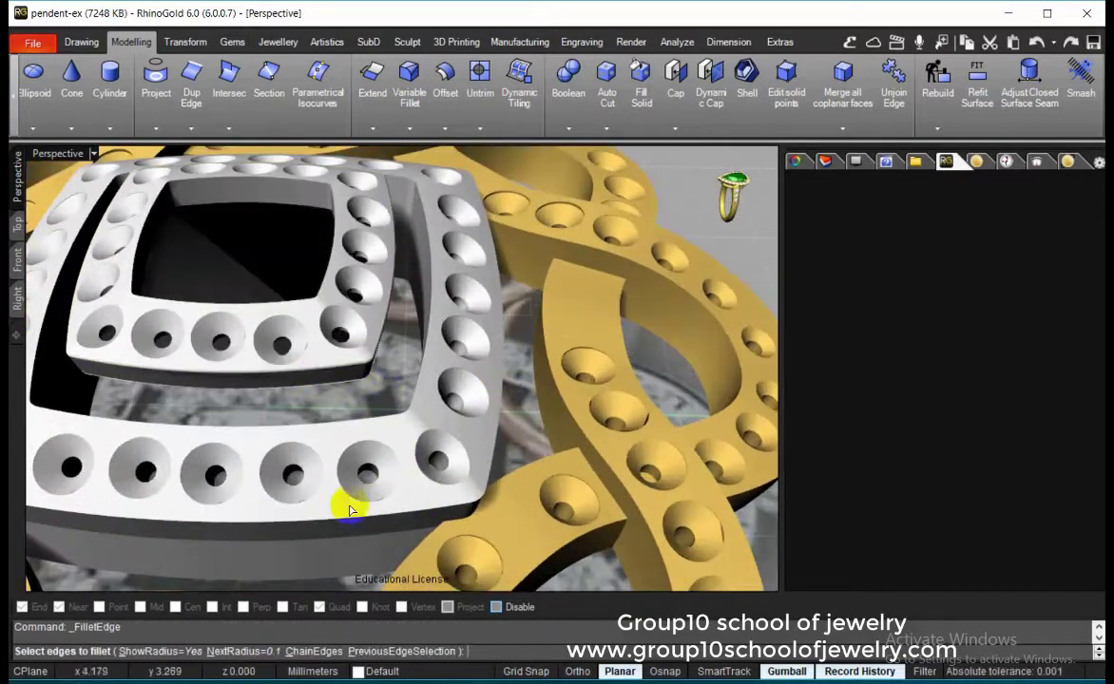
{"action": "key", "text": "Return"}
{"action": "right_click_drag", "start_coordinate": [348, 505], "coordinate": [333, 411]}
{"action": "key", "text": "Return"}
{"action": "key", "text": "Return"}
{"action": "left_click", "coordinate": [304, 497]}
{"action": "mouse_move", "coordinate": [304, 497]}
{"action": "right_mouse_down"}
{"action": "mouse_move", "coordinate": [282, 448]}
{"action": "mouse_move", "coordinate": [340, 422]}
{"action": "right_mouse_up"}
{"action": "key", "text": "Return"}
{"action": "left_click", "coordinate": [269, 401]}
{"action": "key", "text": "ctrl+h"}
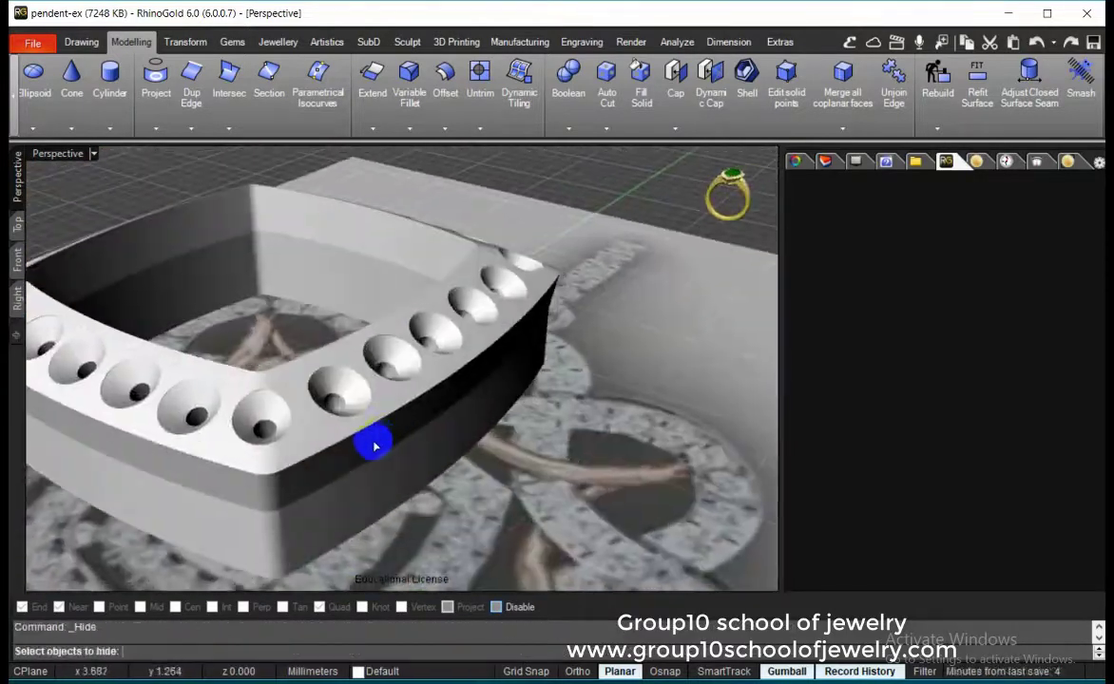
{"action": "type", "text": ".05"}
{"action": "mouse_move", "coordinate": [419, 404]}
{"action": "right_mouse_down"}
{"action": "mouse_move", "coordinate": [381, 441]}
{"action": "mouse_move", "coordinate": [437, 476]}
{"action": "mouse_move", "coordinate": [385, 465]}
{"action": "mouse_move", "coordinate": [350, 415]}
{"action": "right_mouse_up"}
{"action": "key", "text": "Return"}
{"action": "key", "text": "Return"}
{"action": "scroll", "coordinate": [350, 414], "scroll_direction": "down", "scroll_amount": 5}
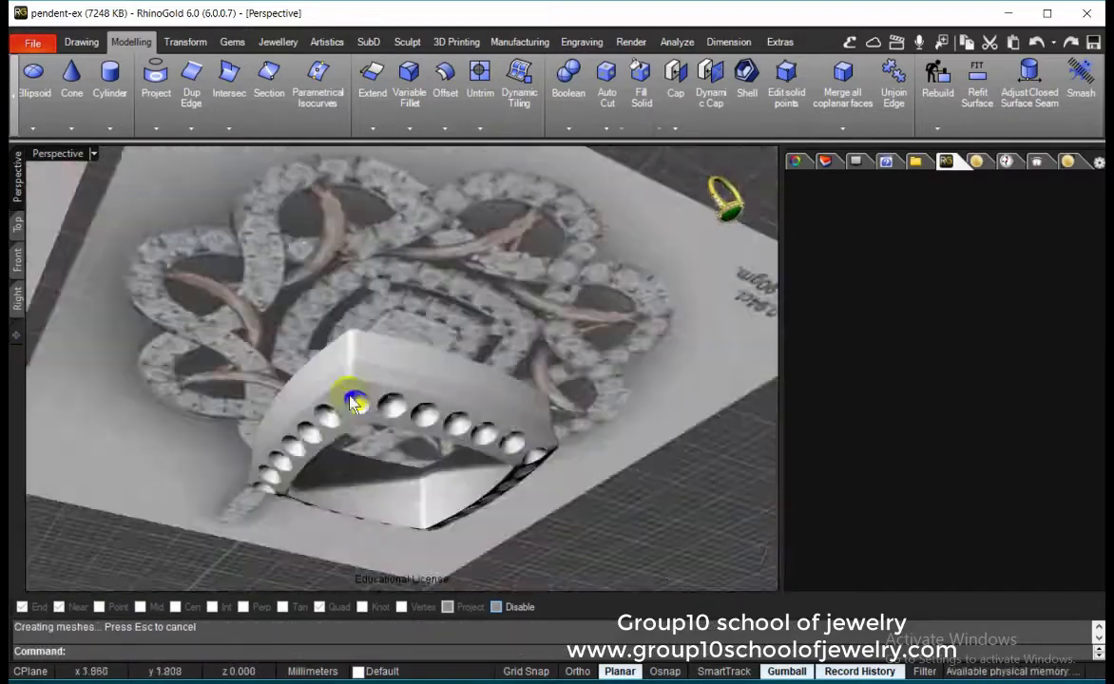
- Isolate the gold frame and fillet its edge chains at radius 0.1 using ChainEdges
{"action": "key", "text": "ctrl+alt+h"}
{"action": "key", "text": "ctrl+h"}
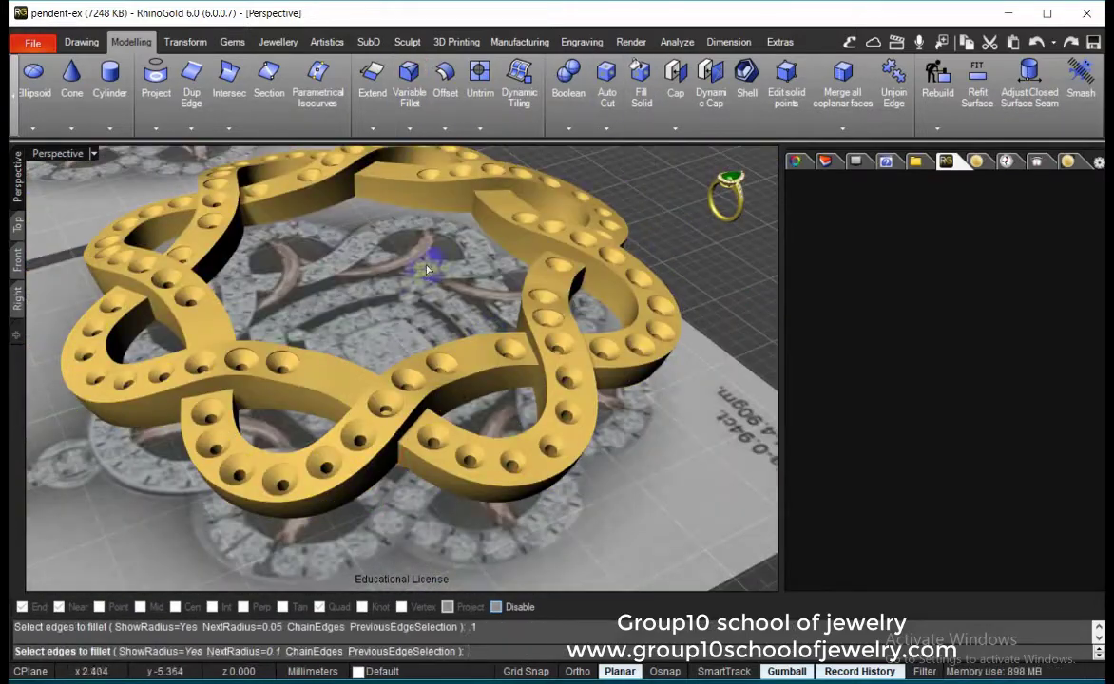
{"action": "key", "text": "Return"}
{"action": "key", "text": "Return"}
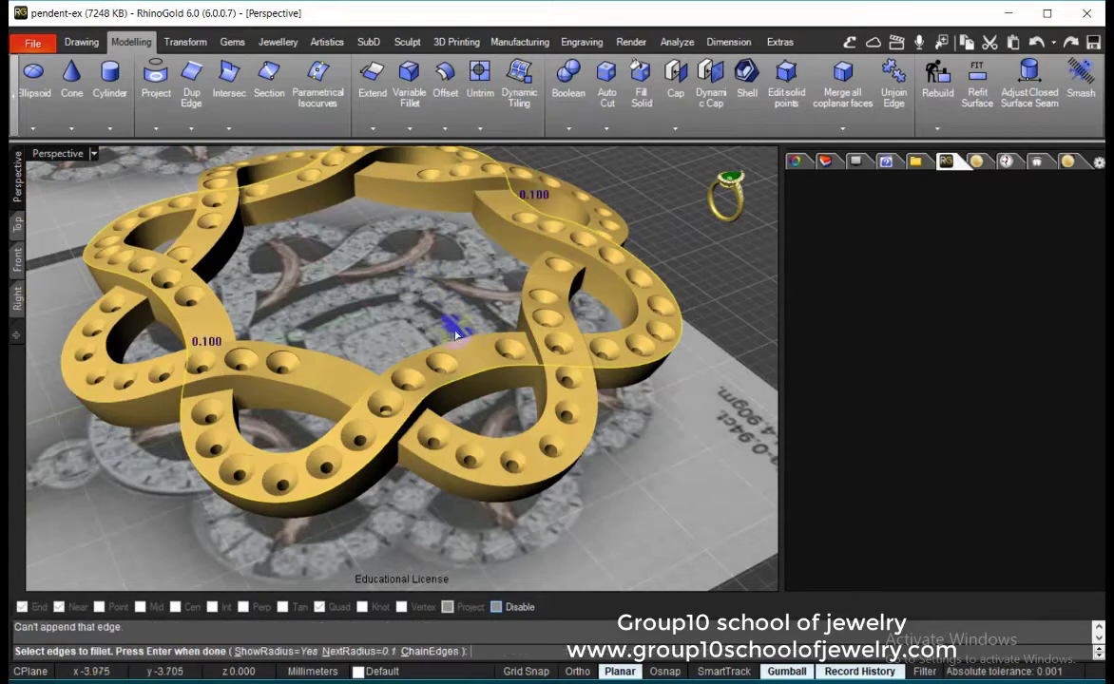
{"action": "key", "text": "Return"}
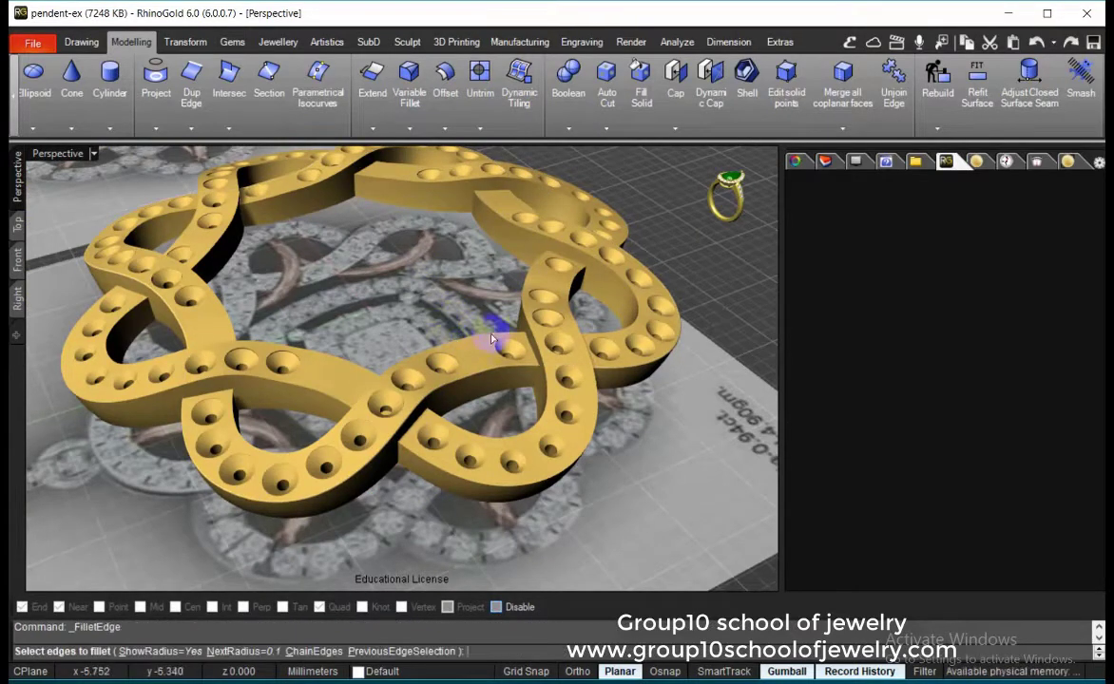
{"action": "left_click", "coordinate": [492, 340]}
{"action": "right_click", "coordinate": [458, 273]}
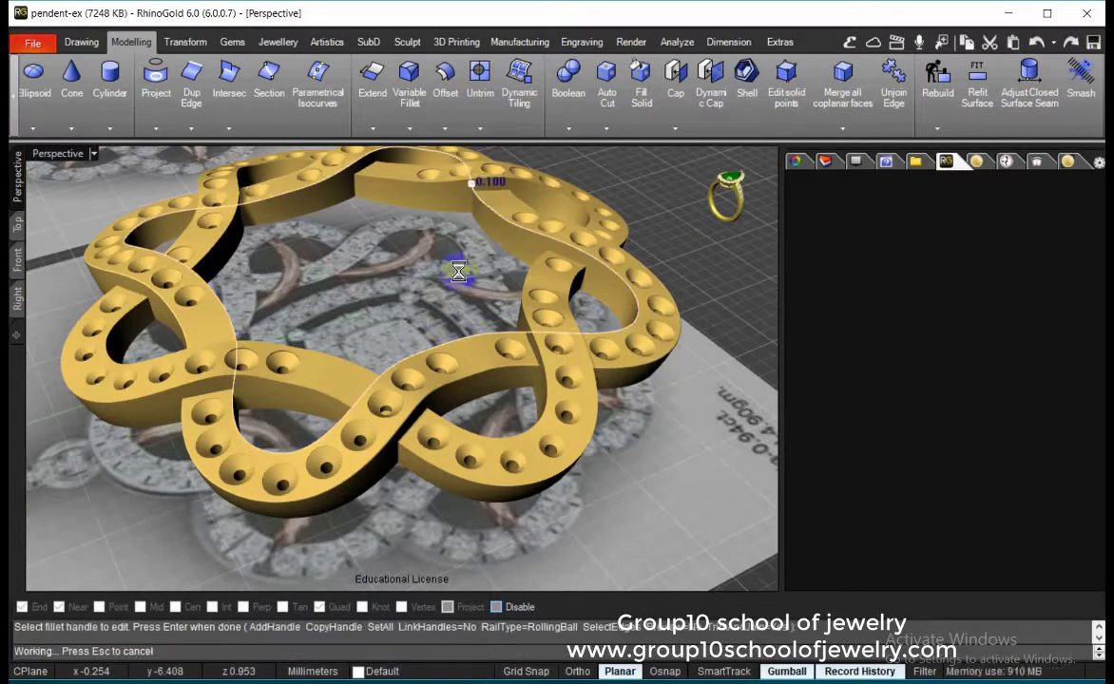
{"action": "left_click", "coordinate": [317, 651]}
{"action": "left_click", "coordinate": [137, 348]}
{"action": "mouse_move", "coordinate": [138, 348]}
{"action": "right_mouse_down"}
{"action": "mouse_move", "coordinate": [380, 323]}
{"action": "mouse_move", "coordinate": [373, 434]}
{"action": "right_mouse_up"}
{"action": "left_click", "coordinate": [373, 435]}
{"action": "right_click", "coordinate": [366, 275]}
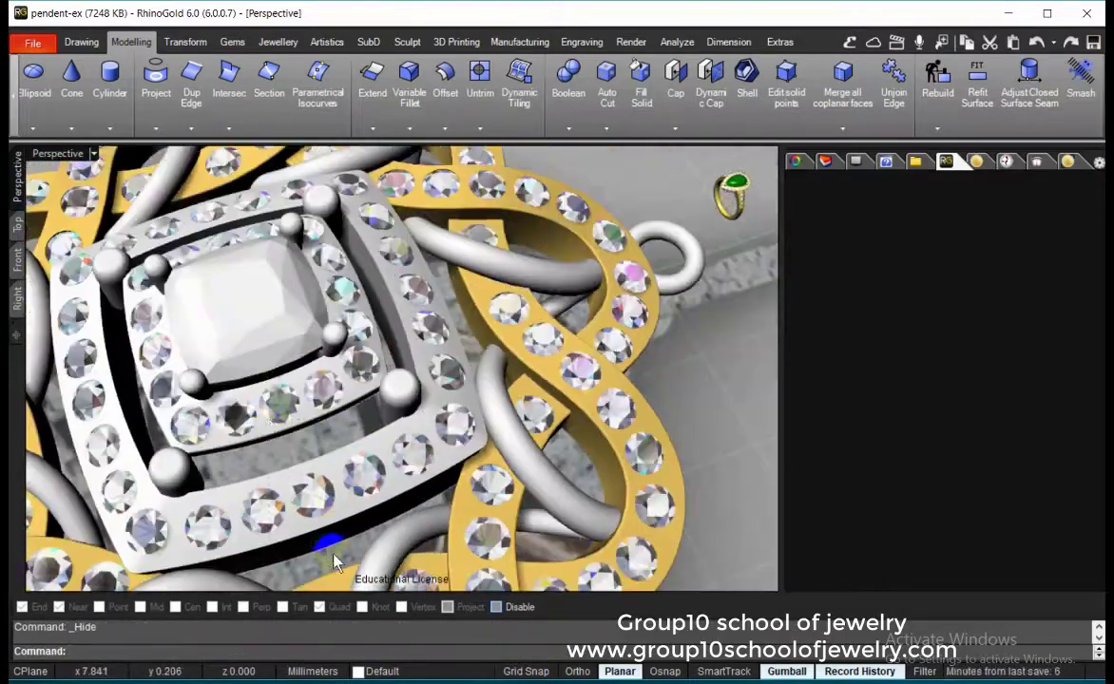
- Place 14K gold Dynamic Prongs around every halo gem, then select the gold ribbon frame
{"action": "left_click", "coordinate": [443, 425]}
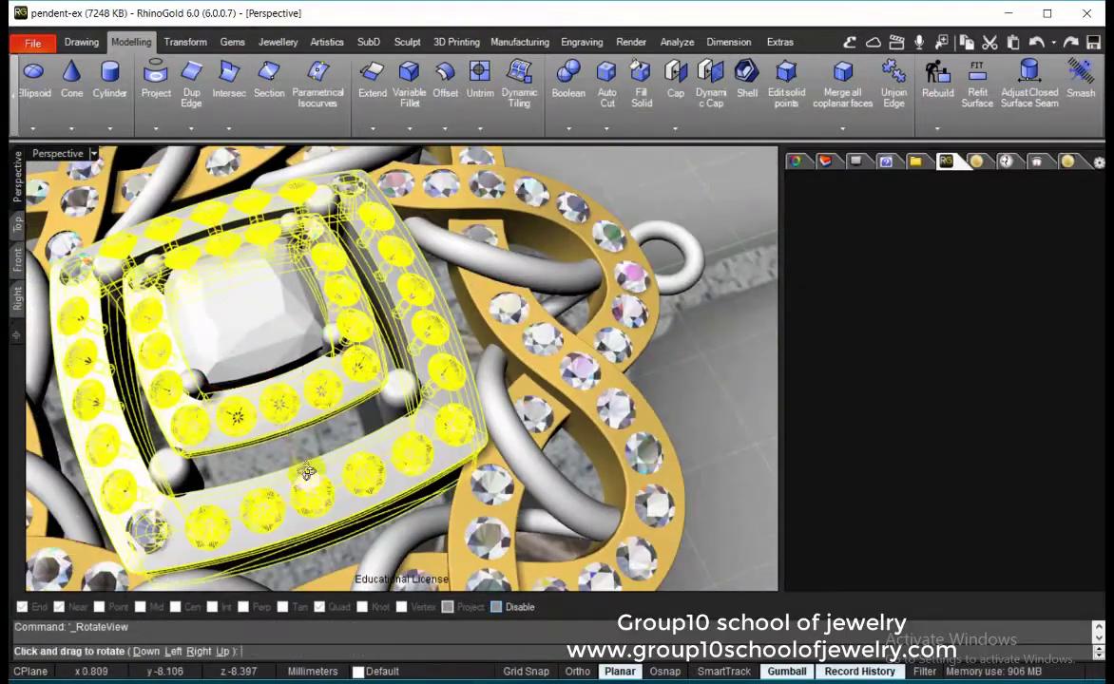
{"action": "mouse_move", "coordinate": [307, 473]}
{"action": "right_mouse_down"}
{"action": "mouse_move", "coordinate": [276, 371]}
{"action": "mouse_move", "coordinate": [285, 354]}
{"action": "right_mouse_up"}
{"action": "left_click", "coordinate": [282, 352]}
{"action": "left_click", "coordinate": [283, 352]}
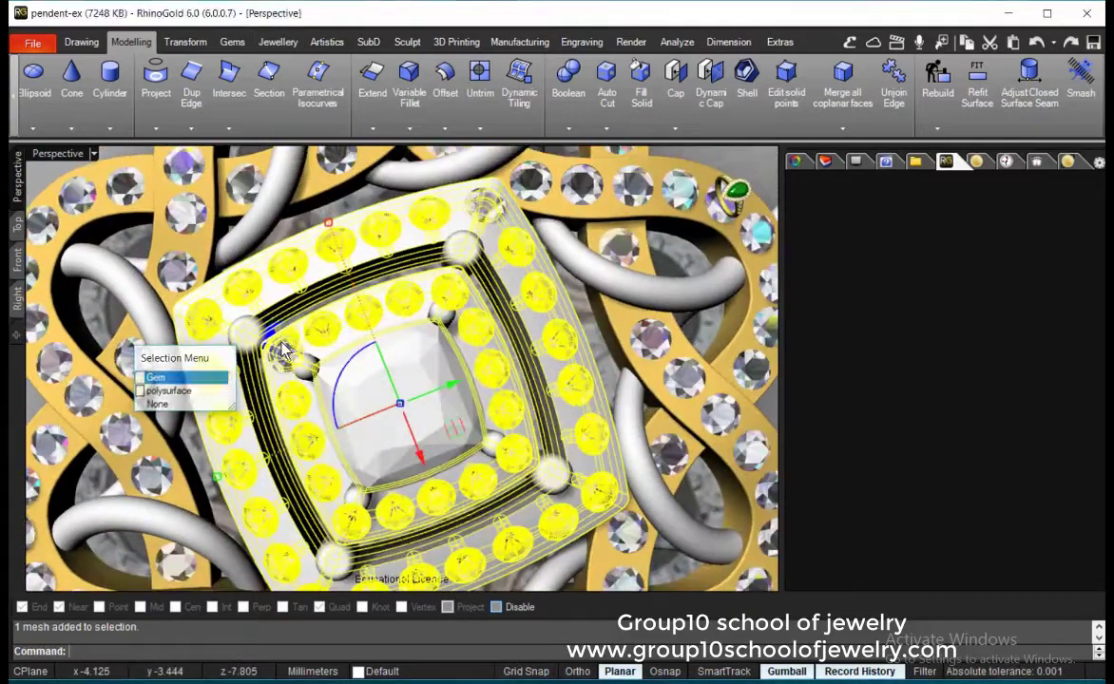
{"action": "left_click", "coordinate": [162, 377]}
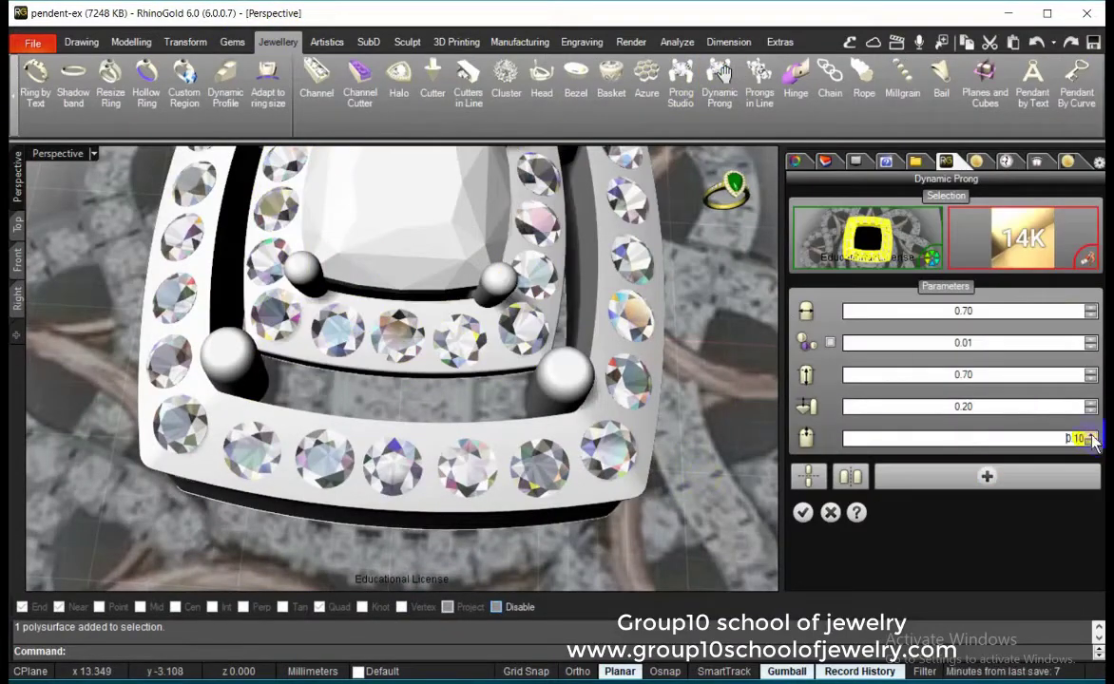
{"action": "left_click", "coordinate": [985, 470]}
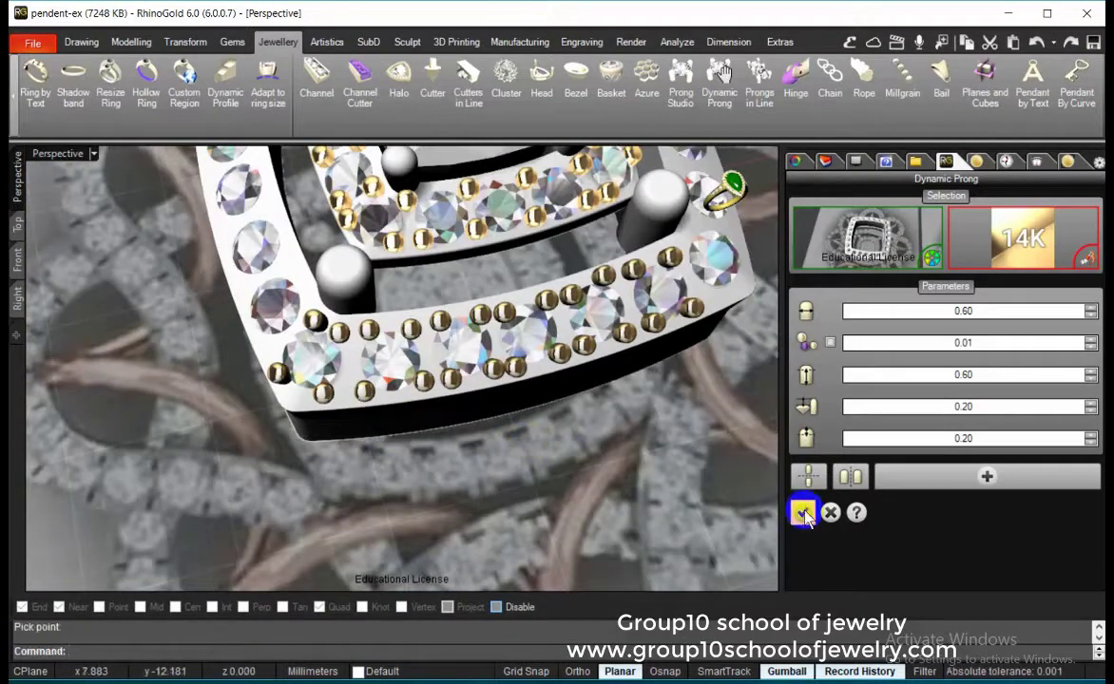
{"action": "left_click", "coordinate": [803, 514]}
{"action": "left_click", "coordinate": [185, 42]}
{"action": "left_click", "coordinate": [436, 85]}
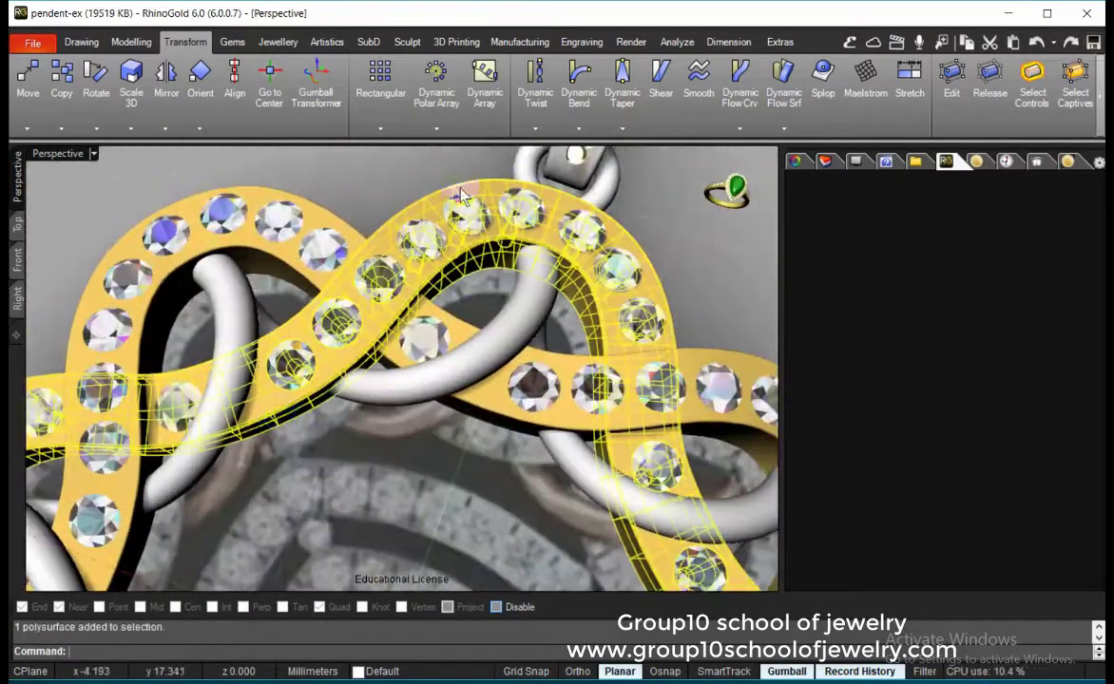
- Set up Dynamic Prong on the ribbon gems at 0.70 prong size, discarding four test prongs
{"action": "left_click", "coordinate": [860, 247]}
{"action": "left_click", "coordinate": [358, 467]}
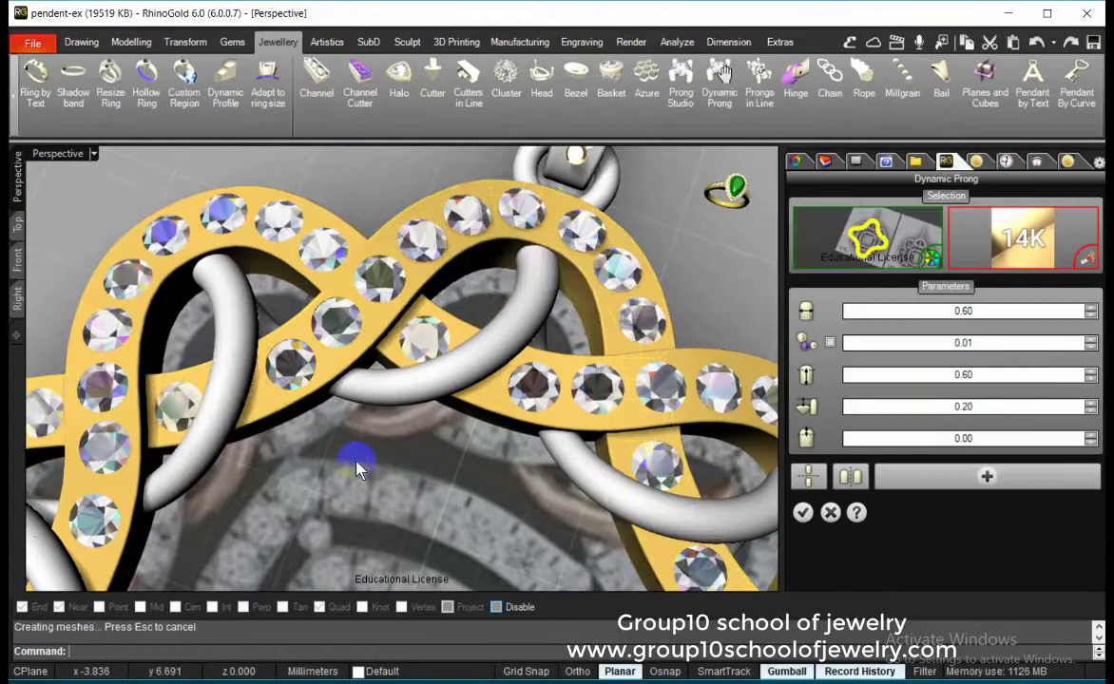
{"action": "left_click", "coordinate": [1006, 483]}
{"action": "scroll", "coordinate": [302, 399], "scroll_direction": "up", "scroll_amount": 2}
{"action": "scroll", "coordinate": [316, 369], "scroll_direction": "up", "scroll_amount": 2}
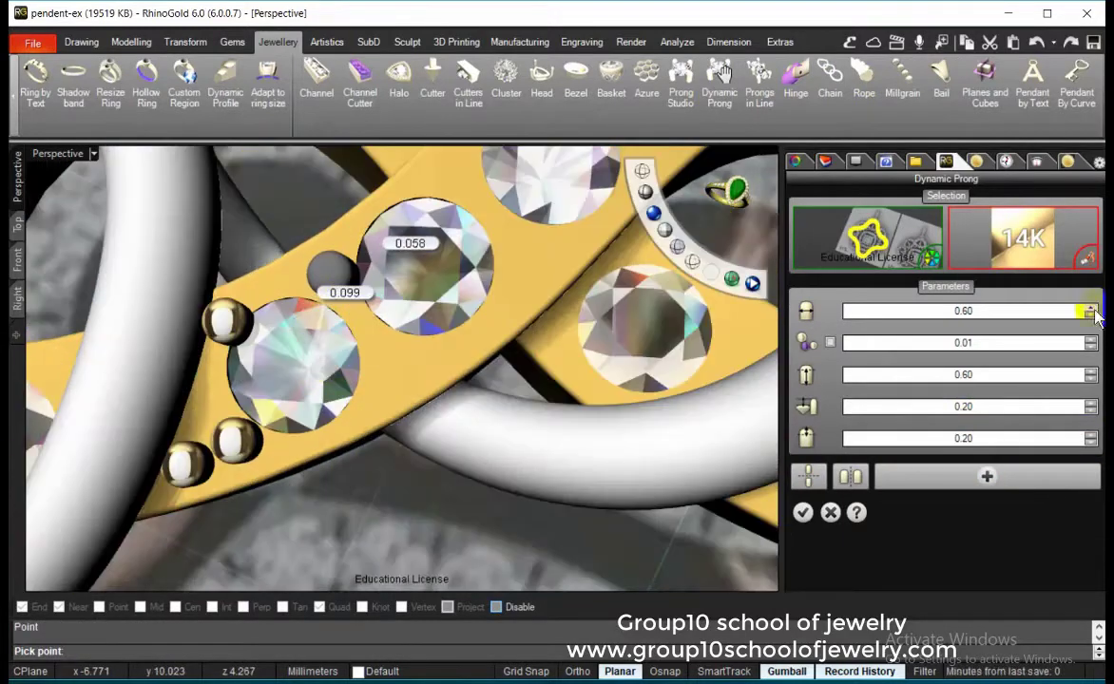
{"action": "left_click", "coordinate": [971, 311]}
{"action": "type", "text": "0.7"}
{"action": "key", "text": "Return"}
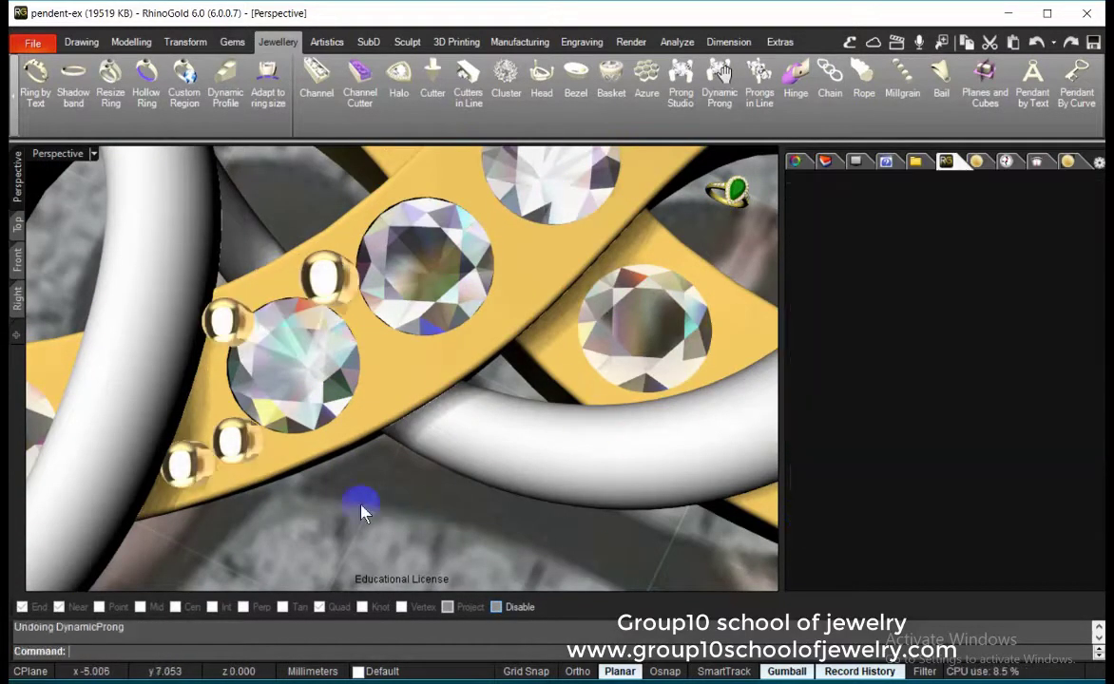
{"action": "left_click", "coordinate": [290, 436]}
{"action": "left_click", "coordinate": [241, 309]}
{"action": "left_click", "coordinate": [324, 270]}
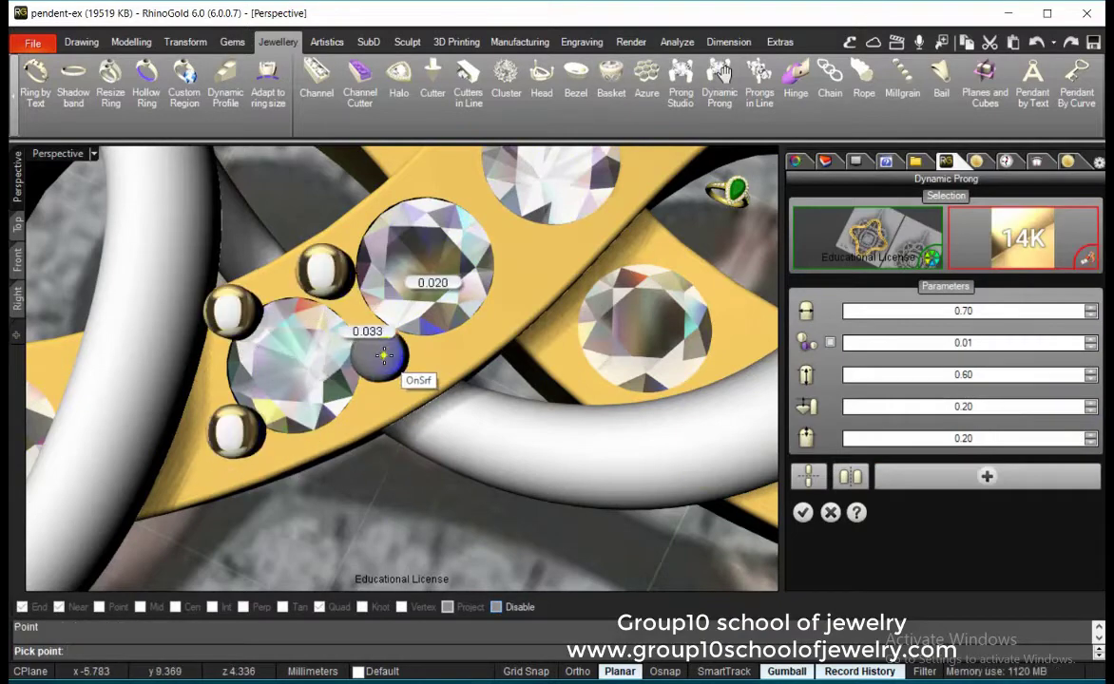
{"action": "left_click", "coordinate": [379, 348]}
{"action": "scroll", "coordinate": [427, 361], "scroll_direction": "down", "scroll_amount": 2}
{"action": "key", "text": "Return"}
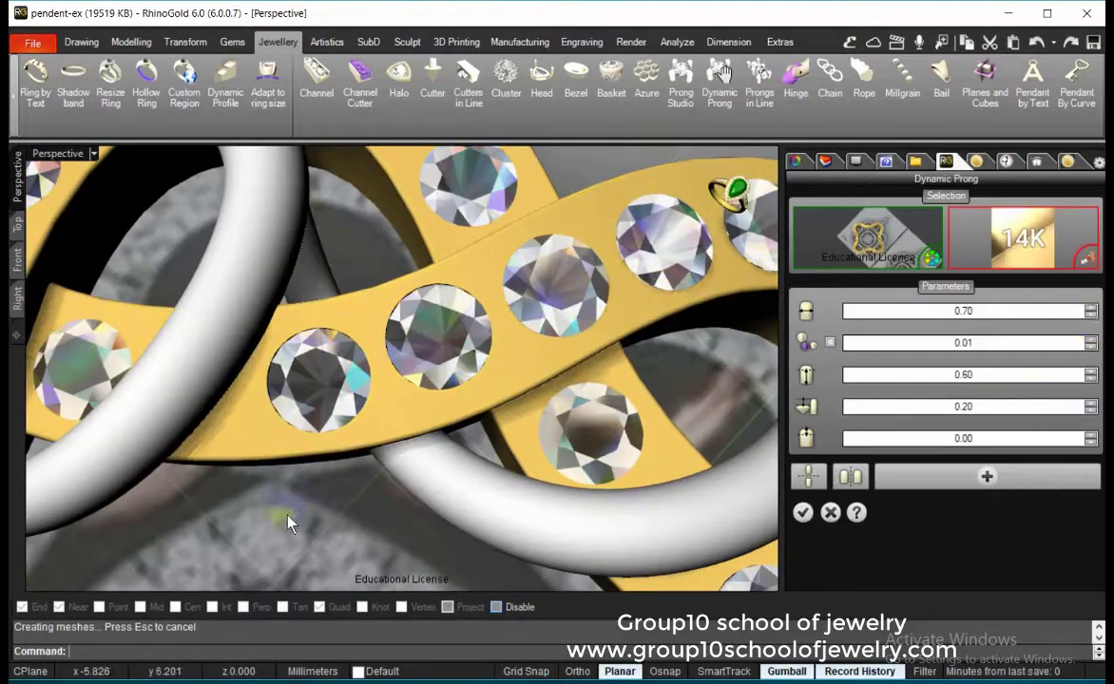
- Restart Dynamic Prong and place prongs beside the unset stones along the ribbon bands
{"action": "left_click", "coordinate": [1090, 435]}
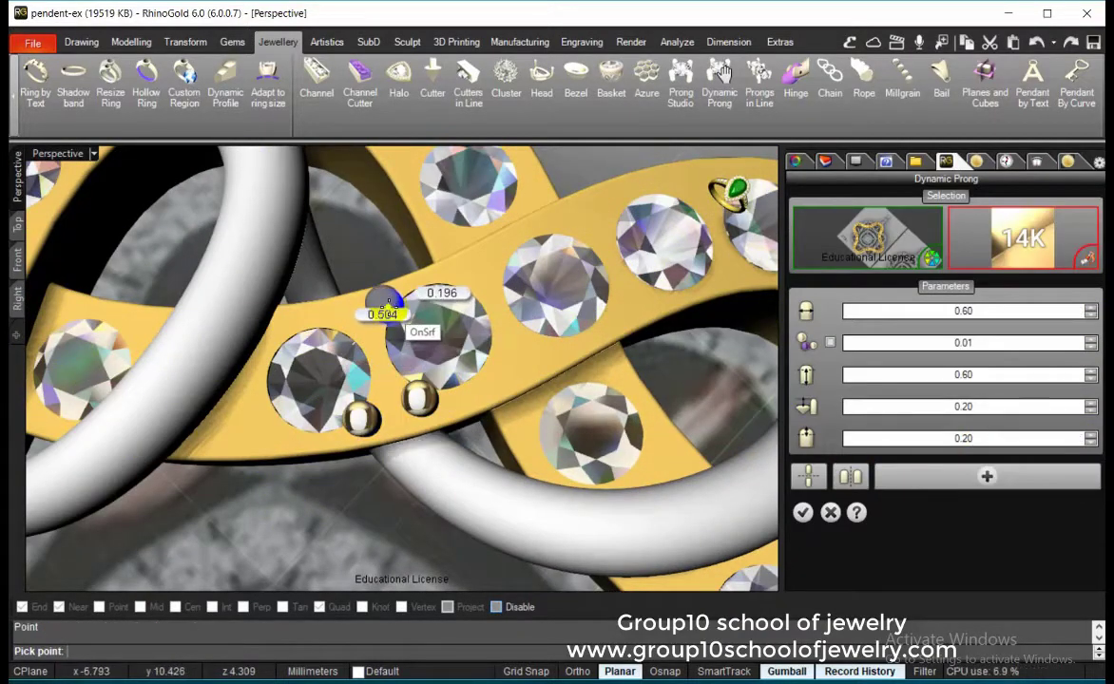
{"action": "mouse_move", "coordinate": [542, 352]}
{"action": "right_mouse_down"}
{"action": "mouse_move", "coordinate": [510, 295]}
{"action": "mouse_move", "coordinate": [335, 410]}
{"action": "mouse_move", "coordinate": [344, 374]}
{"action": "right_mouse_up"}
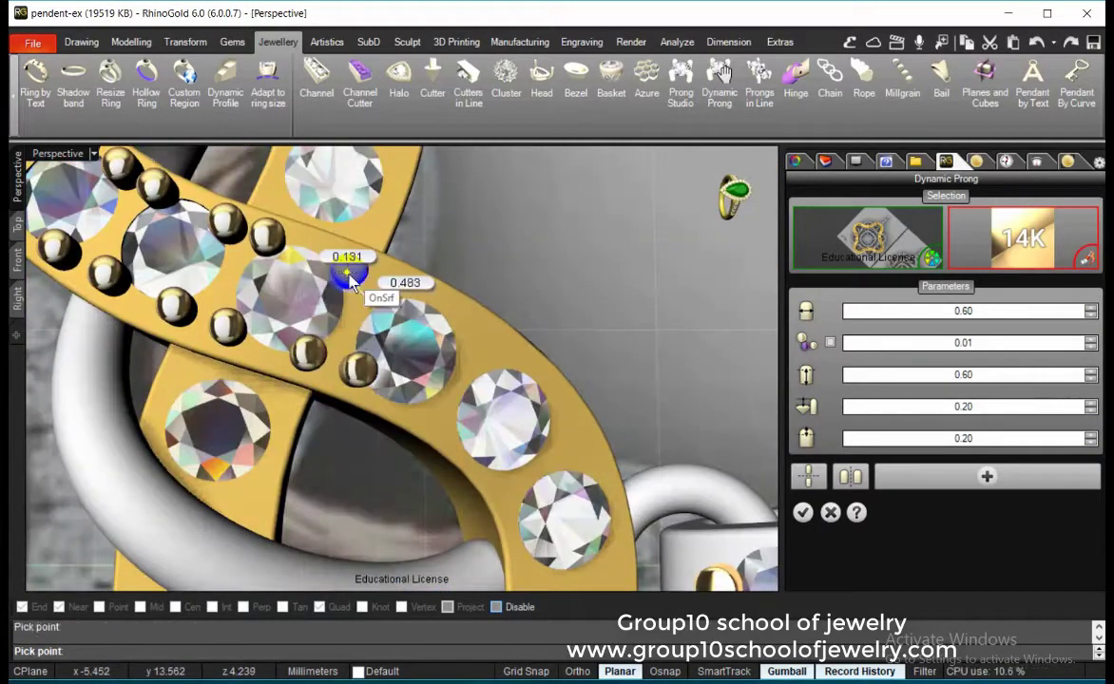
{"action": "right_click_drag", "start_coordinate": [456, 433], "coordinate": [438, 463]}
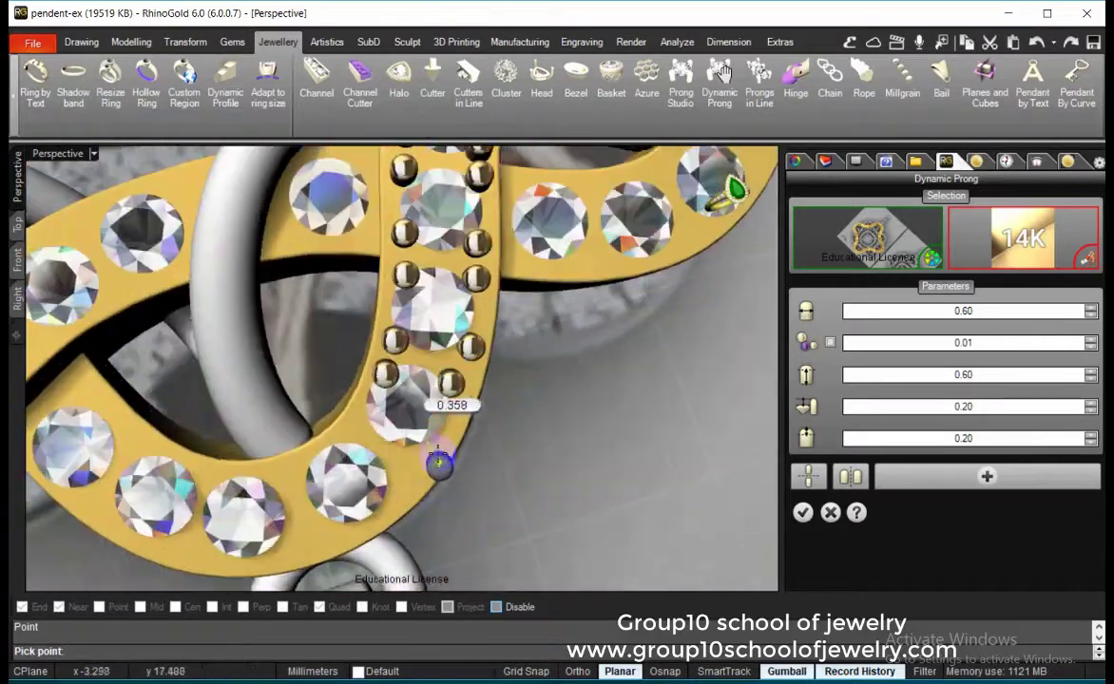
{"action": "right_click_drag", "start_coordinate": [362, 422], "coordinate": [372, 463]}
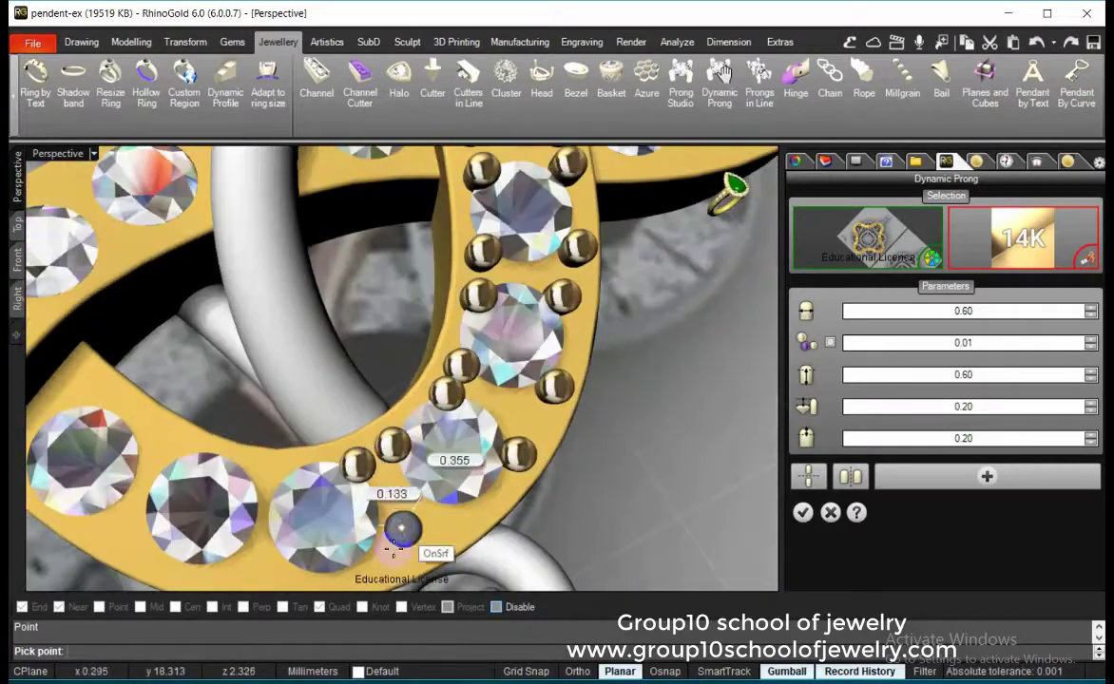
{"action": "mouse_move", "coordinate": [468, 514]}
{"action": "right_mouse_down"}
{"action": "mouse_move", "coordinate": [530, 435]}
{"action": "mouse_move", "coordinate": [425, 518]}
{"action": "right_mouse_up"}
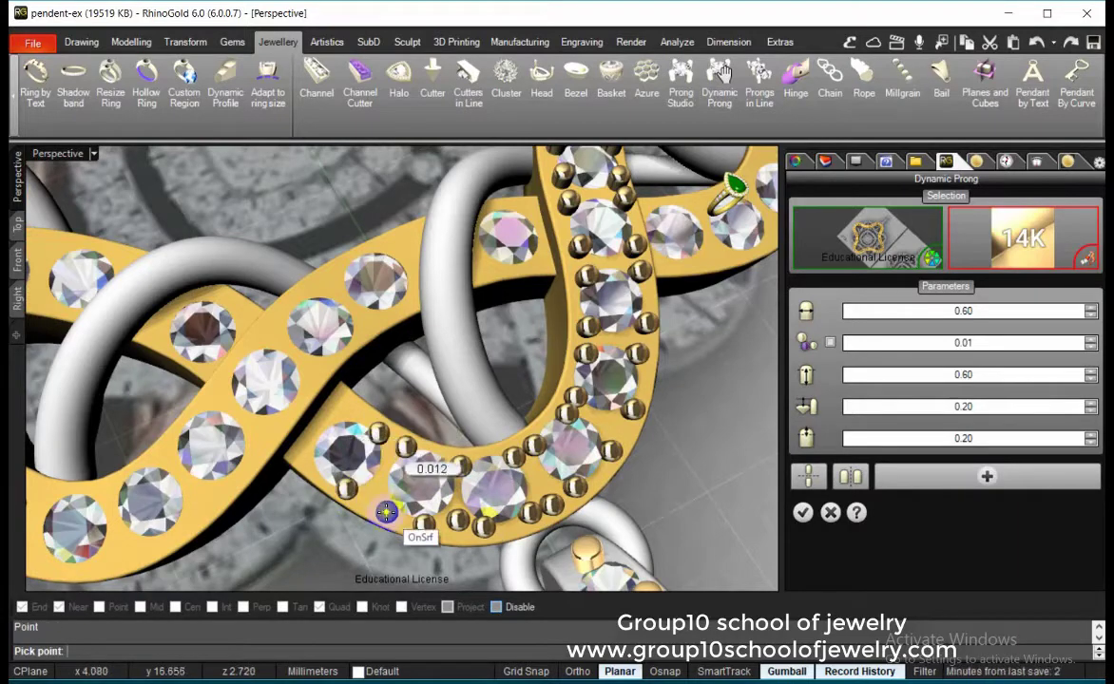
{"action": "mouse_move", "coordinate": [350, 444]}
{"action": "right_mouse_down"}
{"action": "mouse_move", "coordinate": [570, 347]}
{"action": "mouse_move", "coordinate": [541, 371]}
{"action": "right_mouse_up"}
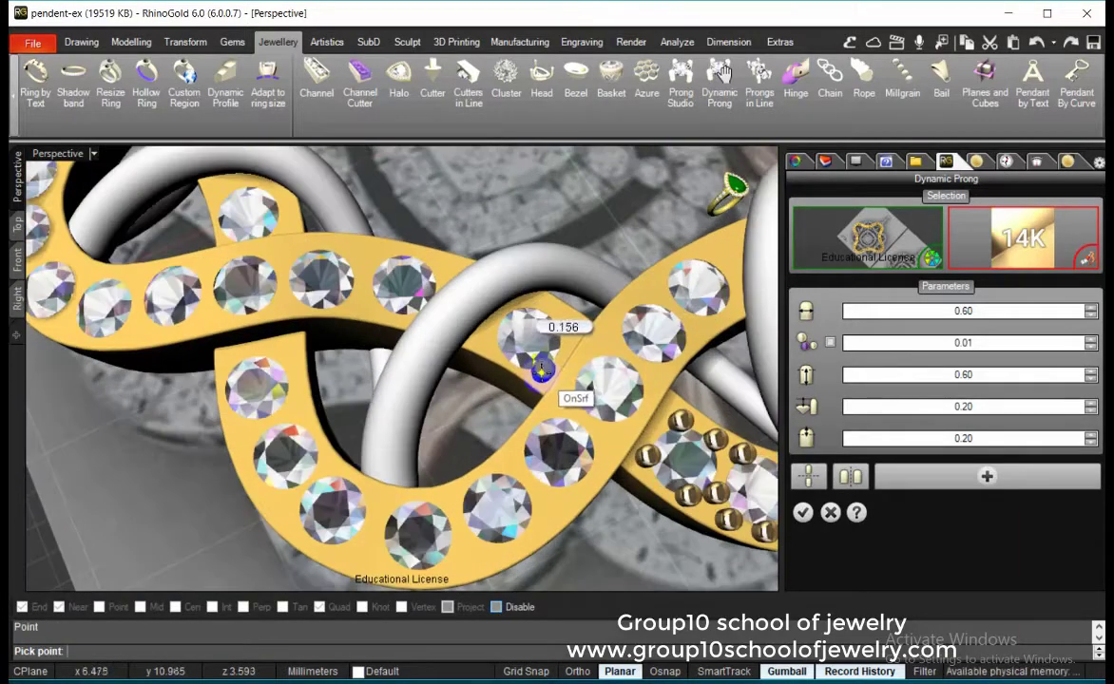
{"action": "mouse_move", "coordinate": [545, 313]}
{"action": "right_mouse_down"}
{"action": "mouse_move", "coordinate": [494, 409]}
{"action": "mouse_move", "coordinate": [463, 333]}
{"action": "right_mouse_up"}
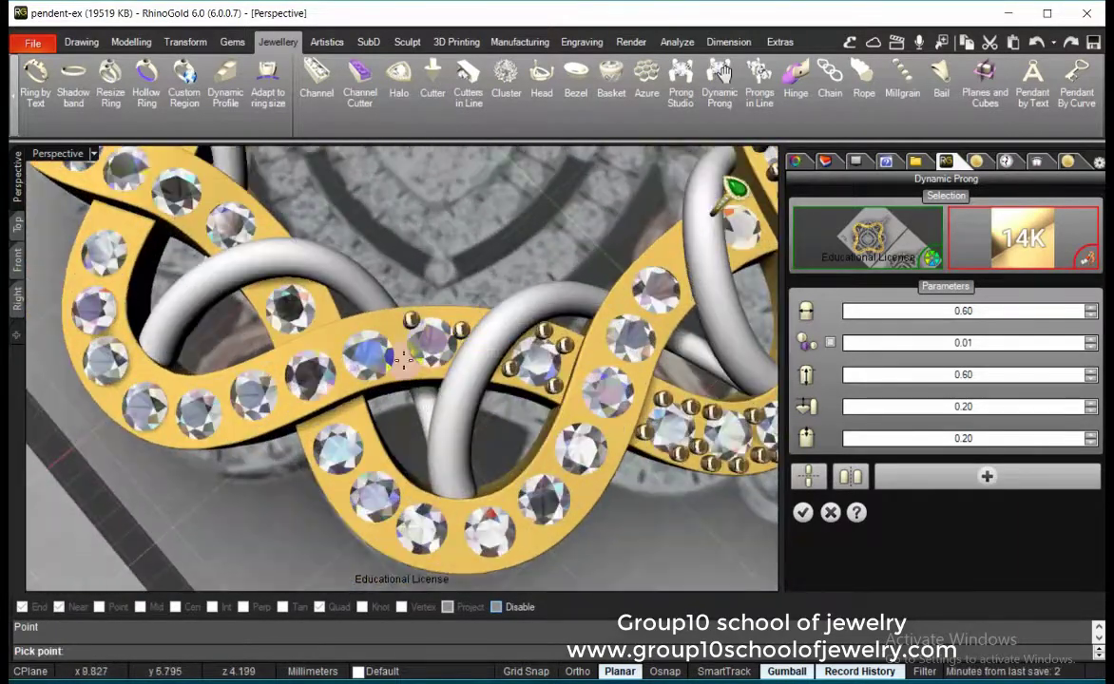
{"action": "scroll", "coordinate": [403, 358], "scroll_direction": "up", "scroll_amount": 2}
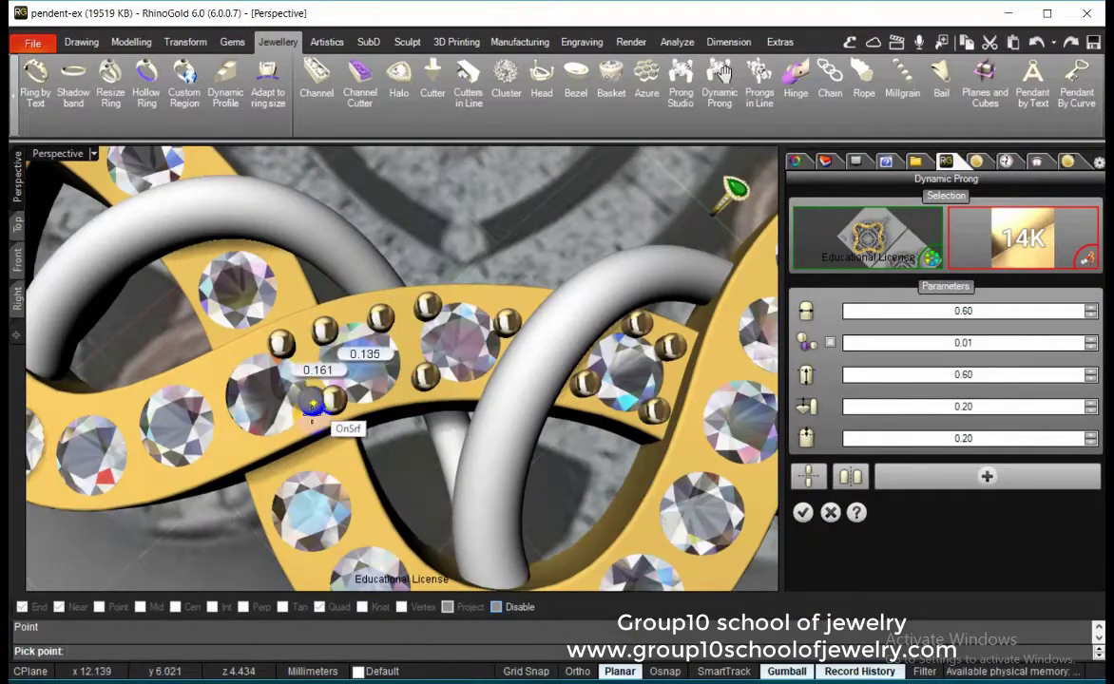
{"action": "scroll", "coordinate": [258, 447], "scroll_direction": "down", "scroll_amount": 3}
{"action": "right_click_drag", "start_coordinate": [199, 528], "coordinate": [509, 406]}
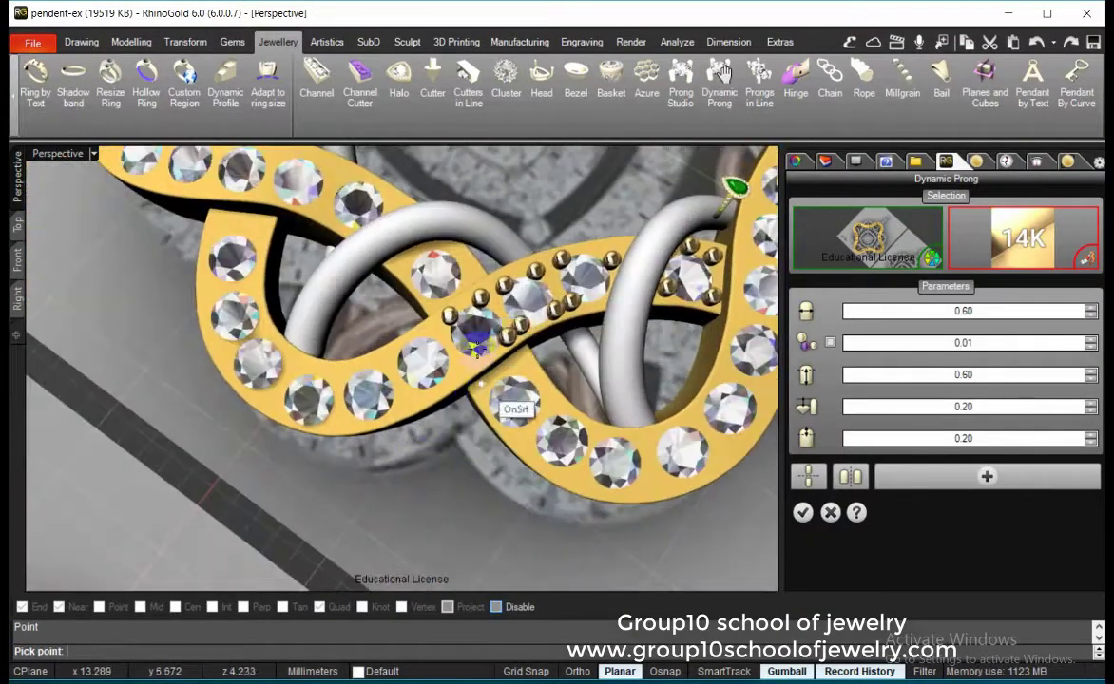
{"action": "scroll", "coordinate": [449, 381], "scroll_direction": "up", "scroll_amount": 3}
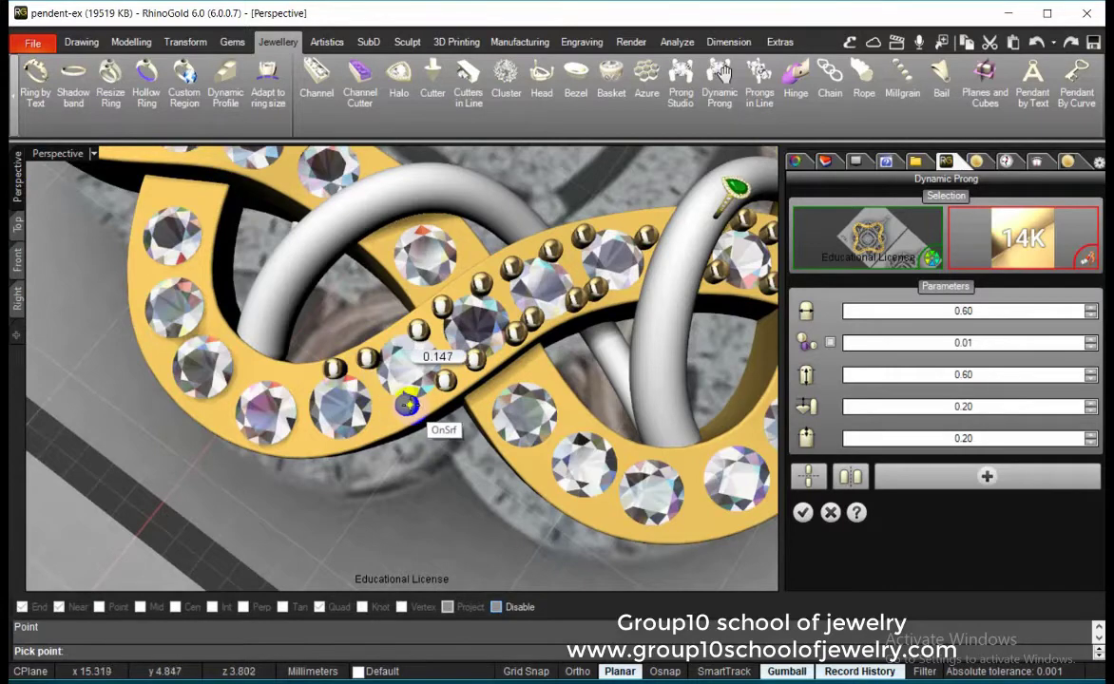
{"action": "mouse_move", "coordinate": [407, 405]}
{"action": "right_mouse_down"}
{"action": "mouse_move", "coordinate": [468, 455]}
{"action": "mouse_move", "coordinate": [351, 463]}
{"action": "right_mouse_up"}
{"action": "mouse_move", "coordinate": [332, 421]}
{"action": "right_mouse_down"}
{"action": "mouse_move", "coordinate": [517, 468]}
{"action": "mouse_move", "coordinate": [472, 370]}
{"action": "right_mouse_up"}
{"action": "scroll", "coordinate": [430, 376], "scroll_direction": "up", "scroll_amount": 2}
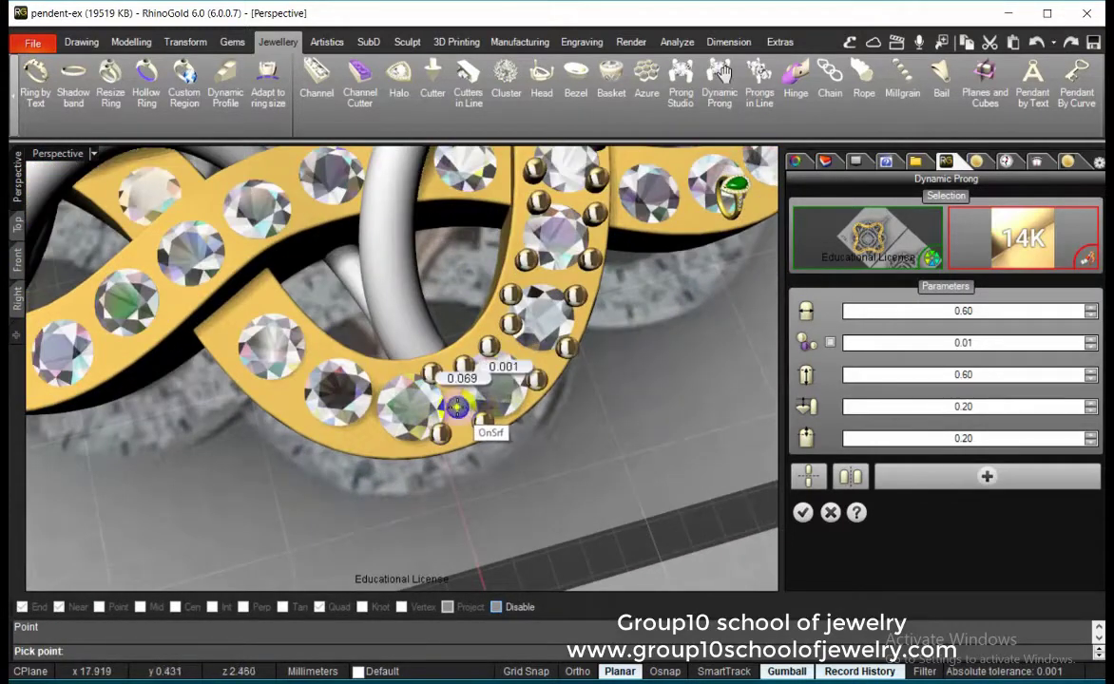
{"action": "right_click_drag", "start_coordinate": [237, 416], "coordinate": [353, 390]}
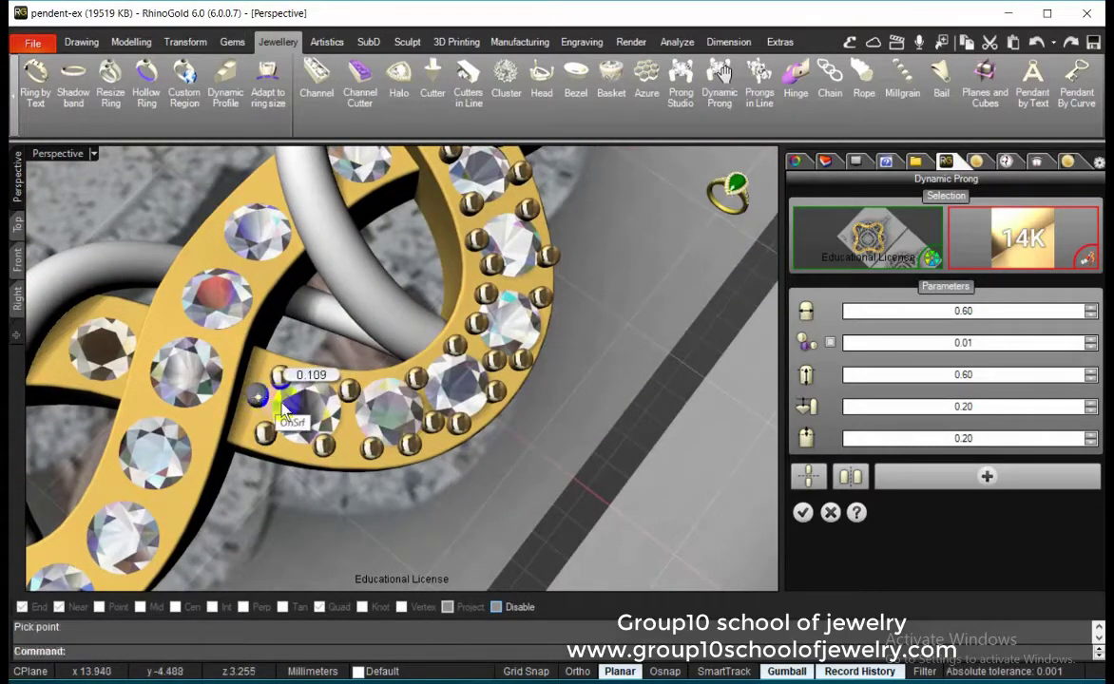
{"action": "scroll", "coordinate": [282, 411], "scroll_direction": "down", "scroll_amount": 5}
{"action": "scroll", "coordinate": [589, 418], "scroll_direction": "up", "scroll_amount": 5}
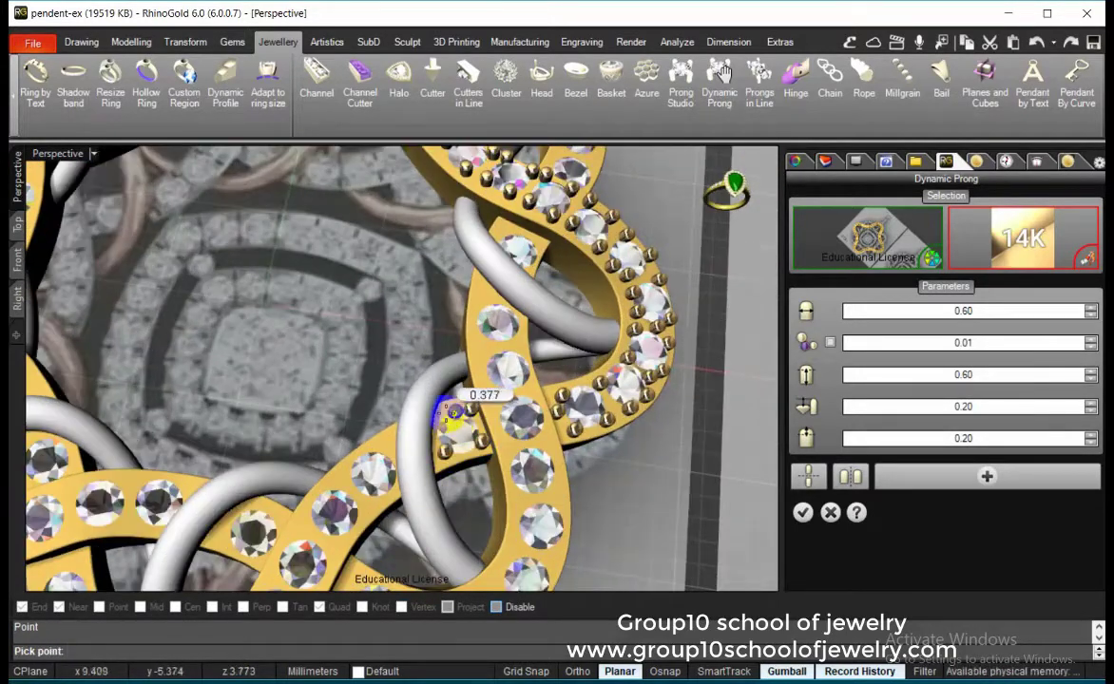
{"action": "scroll", "coordinate": [381, 447], "scroll_direction": "down", "scroll_amount": 5}
{"action": "scroll", "coordinate": [492, 331], "scroll_direction": "up", "scroll_amount": 5}
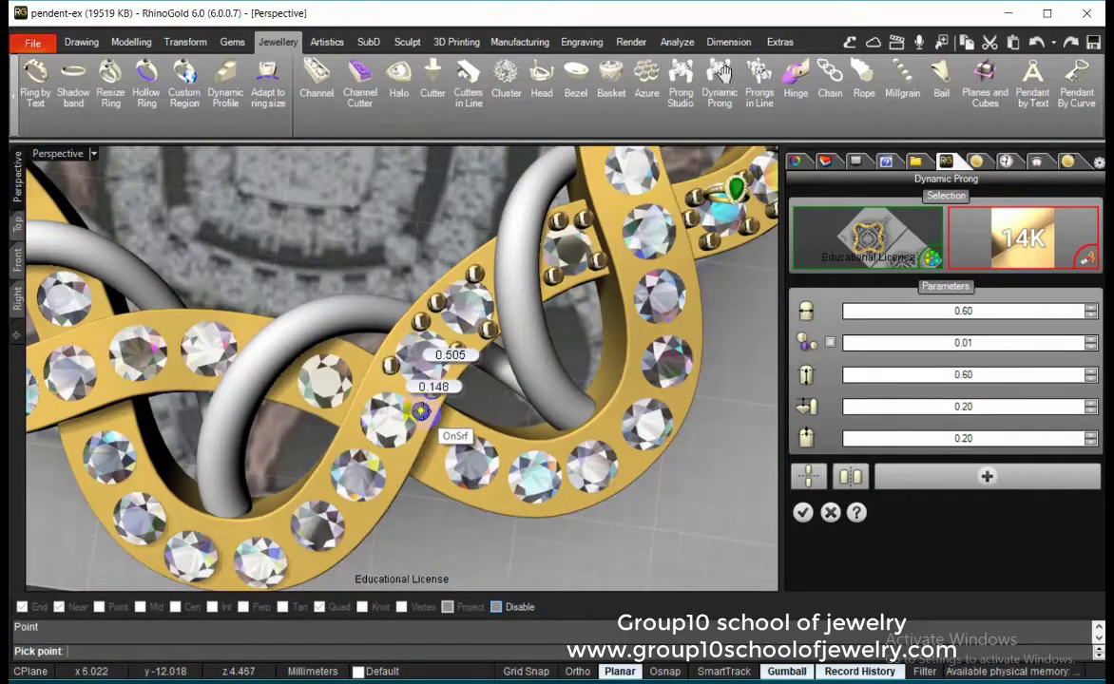
{"action": "scroll", "coordinate": [443, 484], "scroll_direction": "up", "scroll_amount": 2}
{"action": "scroll", "coordinate": [425, 437], "scroll_direction": "up", "scroll_amount": 3}
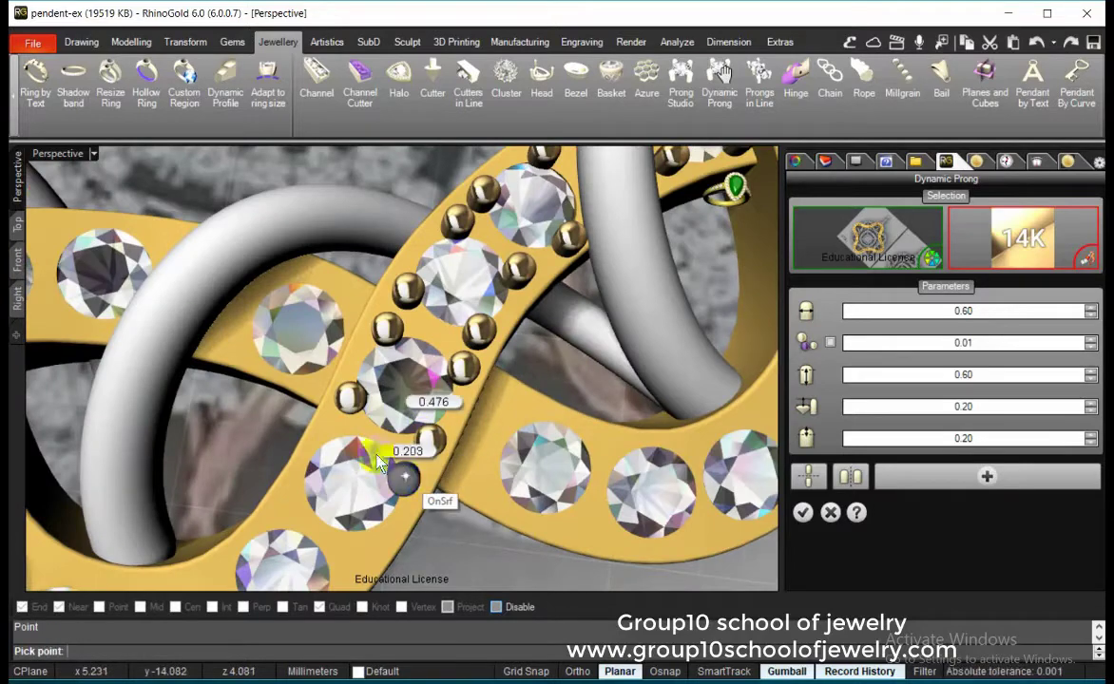
{"action": "scroll", "coordinate": [296, 488], "scroll_direction": "down", "scroll_amount": 5}
{"action": "scroll", "coordinate": [419, 373], "scroll_direction": "up", "scroll_amount": 3}
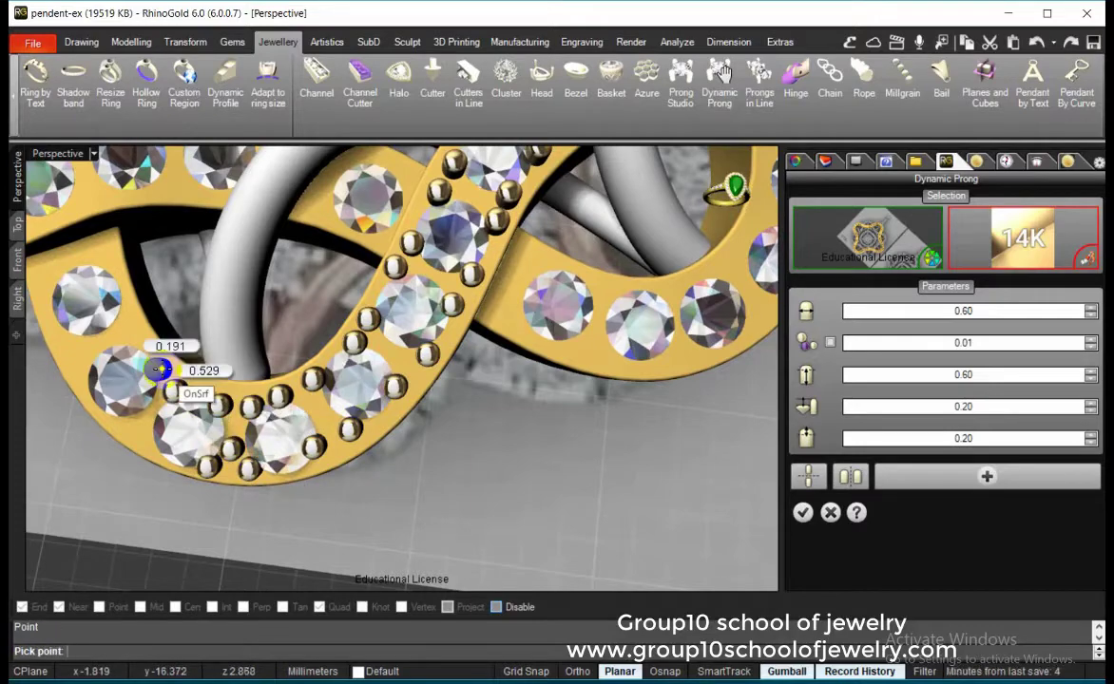
{"action": "scroll", "coordinate": [190, 427], "scroll_direction": "down", "scroll_amount": 3}
{"action": "right_click_drag", "start_coordinate": [209, 463], "coordinate": [381, 409]}
{"action": "scroll", "coordinate": [460, 394], "scroll_direction": "up", "scroll_amount": 3}
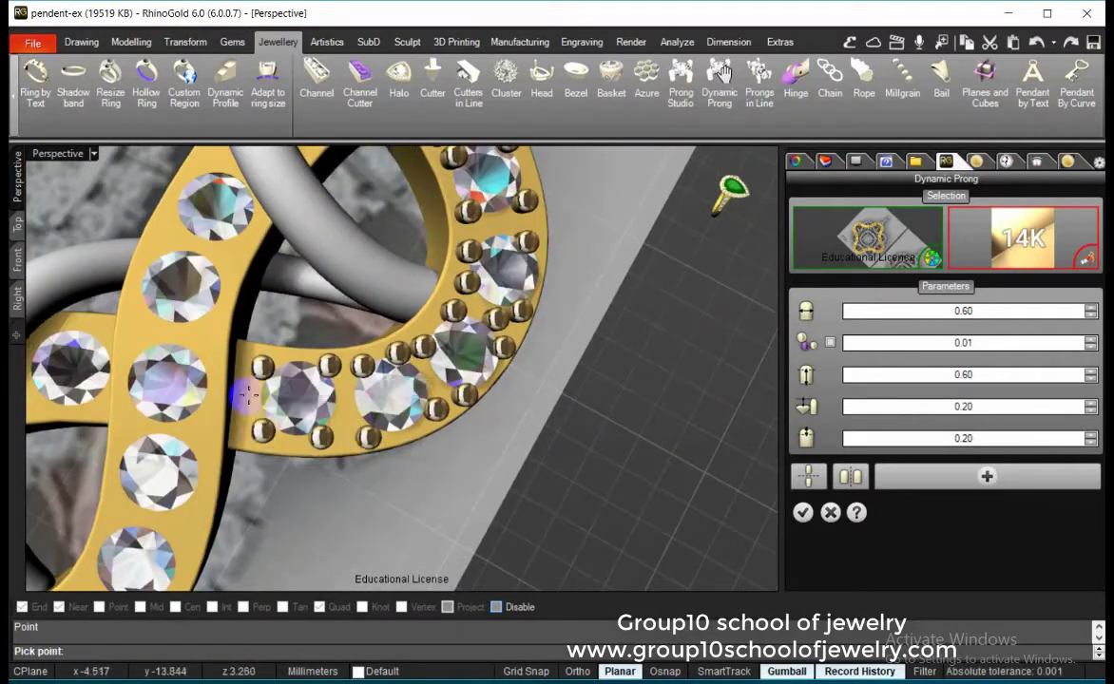
{"action": "scroll", "coordinate": [243, 398], "scroll_direction": "down", "scroll_amount": 2}
{"action": "scroll", "coordinate": [229, 397], "scroll_direction": "down", "scroll_amount": 2}
{"action": "scroll", "coordinate": [399, 385], "scroll_direction": "up", "scroll_amount": 2}
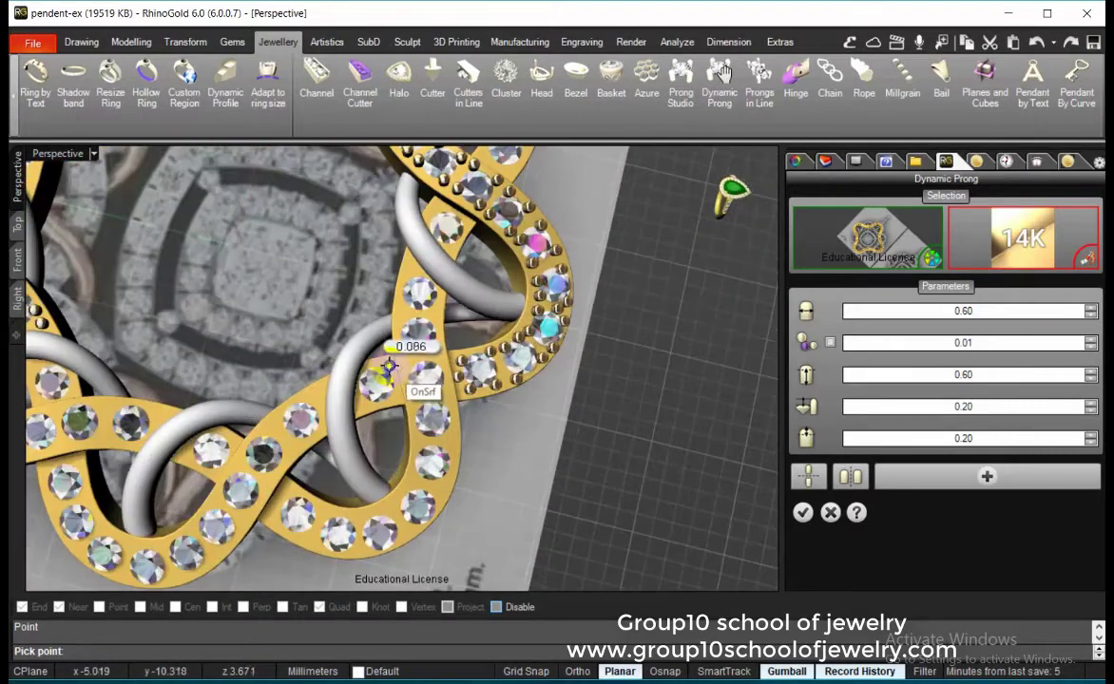
{"action": "scroll", "coordinate": [397, 401], "scroll_direction": "up", "scroll_amount": 2}
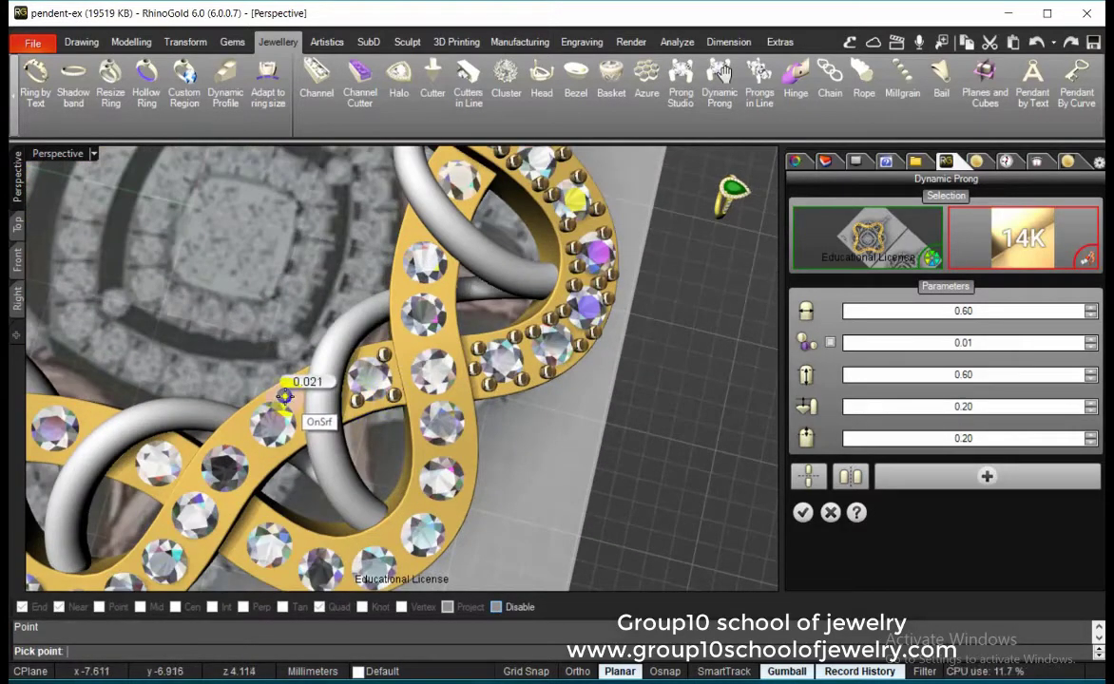
{"action": "scroll", "coordinate": [560, 343], "scroll_direction": "up", "scroll_amount": 3}
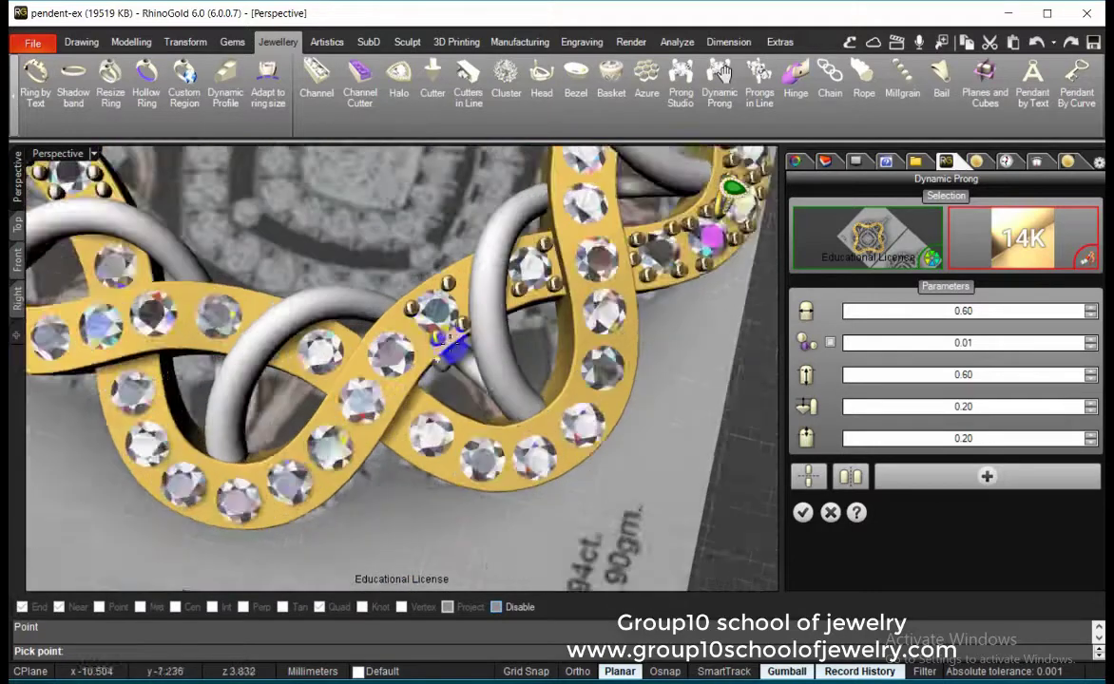
{"action": "scroll", "coordinate": [448, 348], "scroll_direction": "up", "scroll_amount": 2}
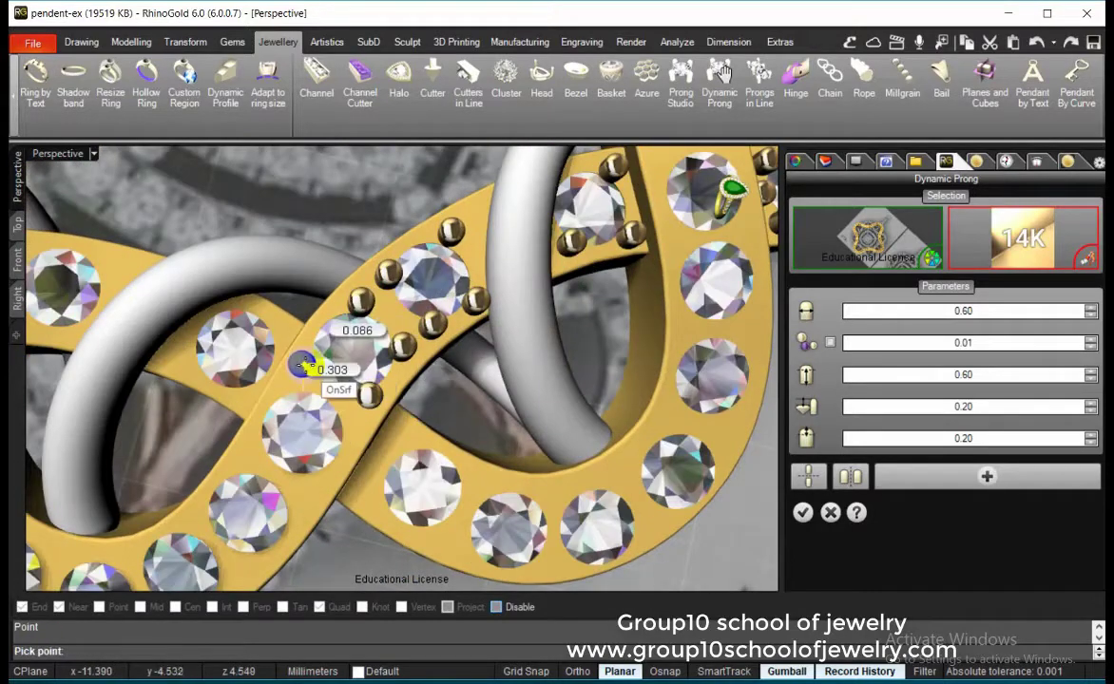
{"action": "left_click", "coordinate": [284, 392]}
{"action": "scroll", "coordinate": [447, 411], "scroll_direction": "down", "scroll_amount": 3}
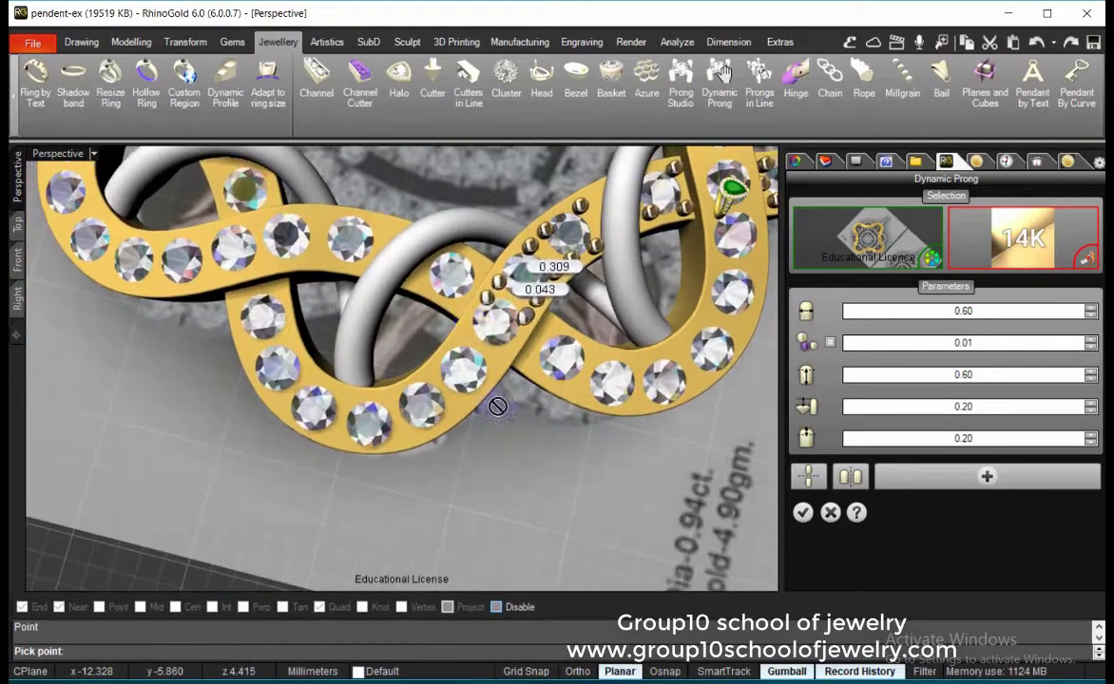
{"action": "scroll", "coordinate": [490, 347], "scroll_direction": "up", "scroll_amount": 1}
{"action": "scroll", "coordinate": [466, 333], "scroll_direction": "up", "scroll_amount": 1}
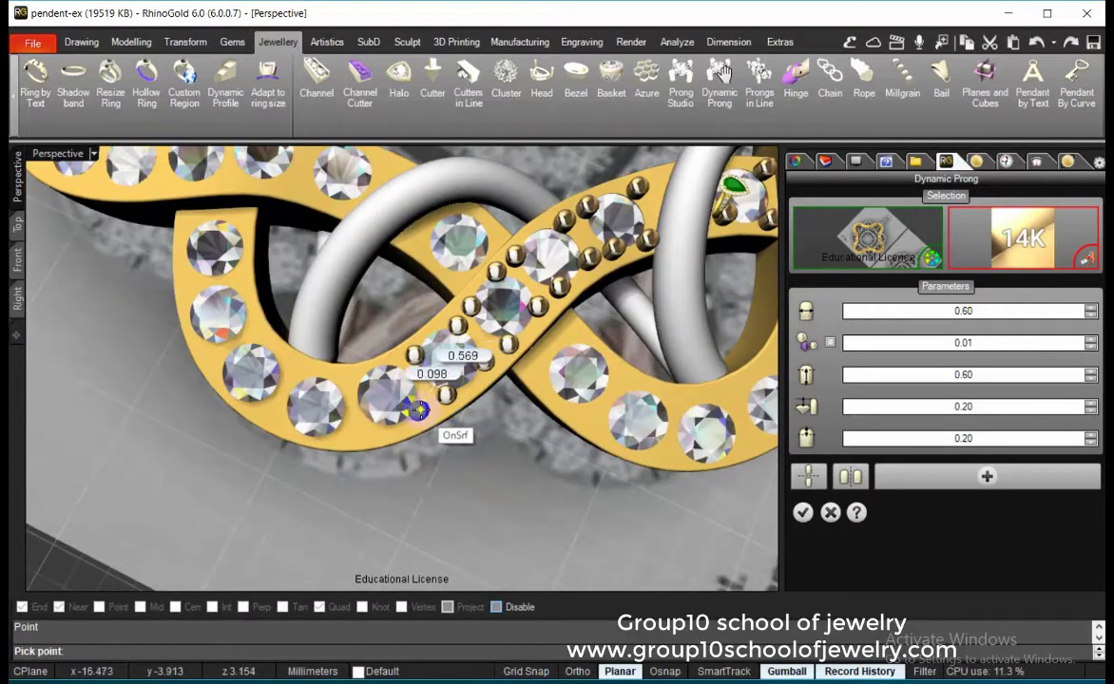
{"action": "left_click", "coordinate": [418, 411]}
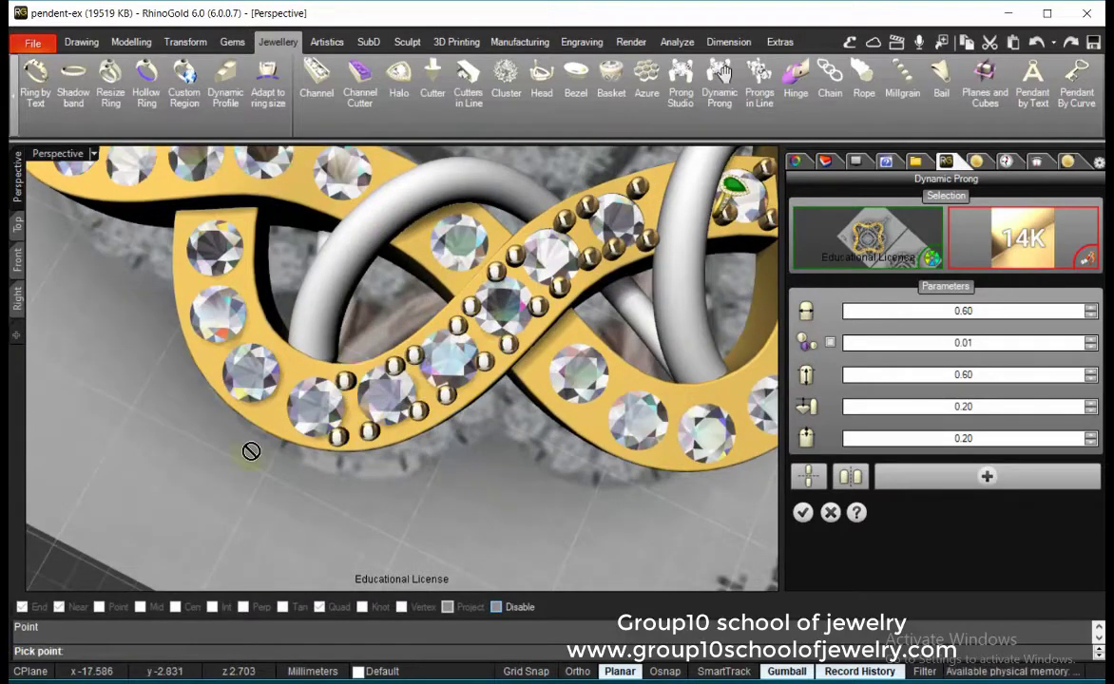
- Add two prongs to a further stone and commit the prong placement
{"action": "right_click_drag", "start_coordinate": [251, 451], "coordinate": [363, 388]}
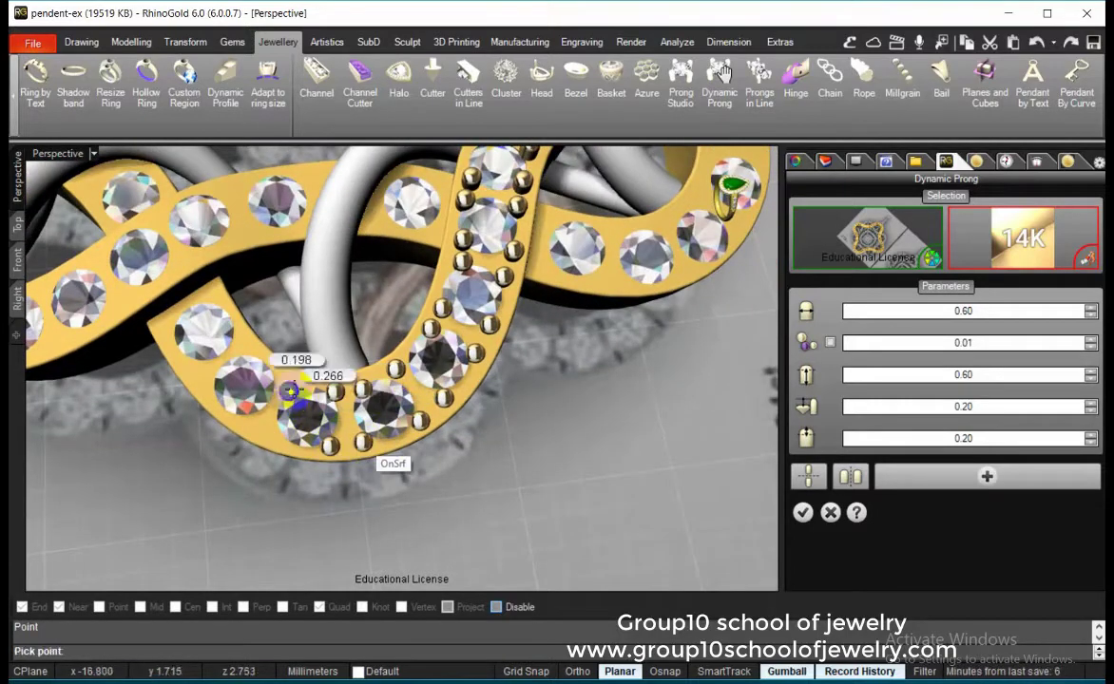
{"action": "scroll", "coordinate": [333, 390], "scroll_direction": "up", "scroll_amount": 3}
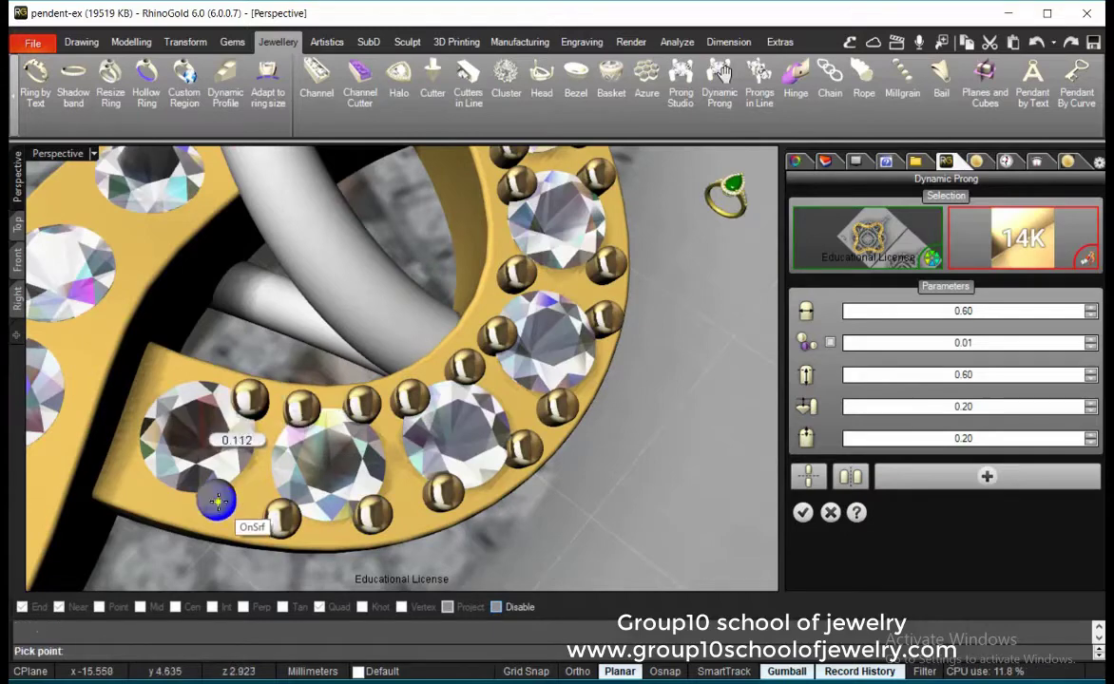
{"action": "right_click_drag", "start_coordinate": [157, 496], "coordinate": [490, 468]}
{"action": "left_click", "coordinate": [491, 468]}
{"action": "left_click", "coordinate": [504, 361]}
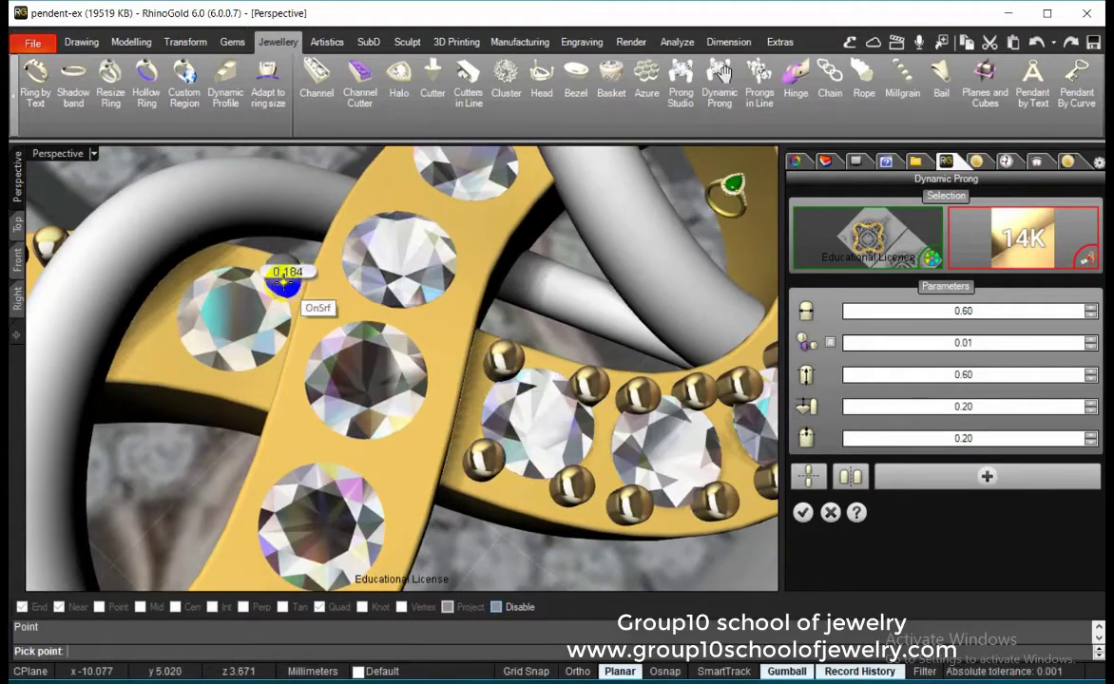
{"action": "scroll", "coordinate": [295, 373], "scroll_direction": "down", "scroll_amount": 2}
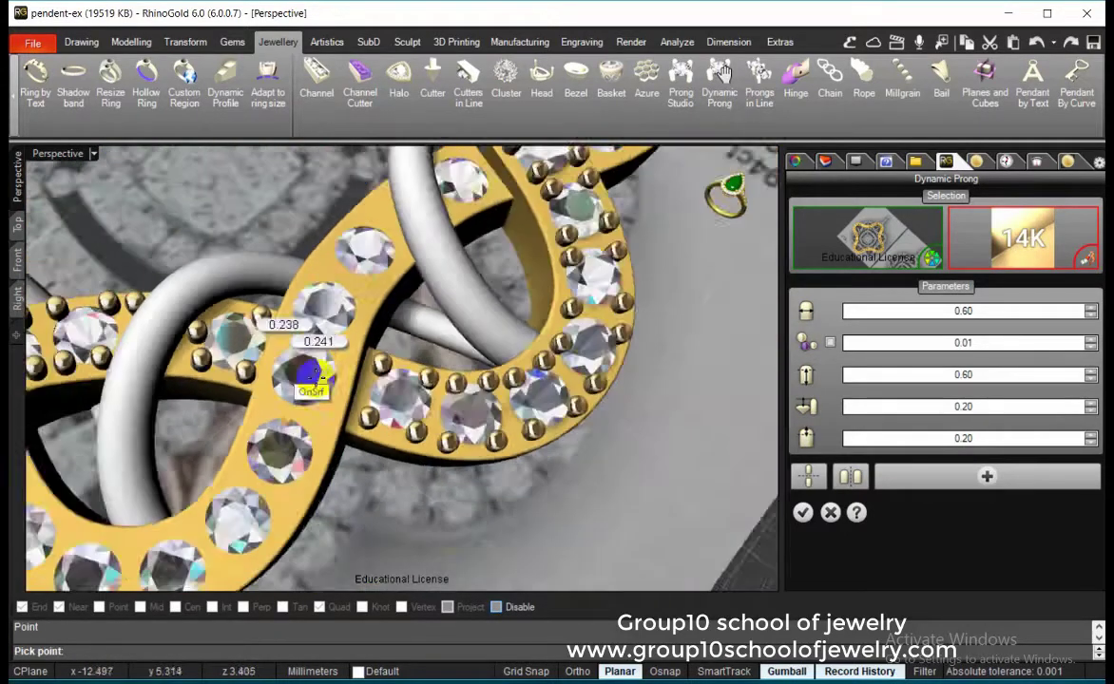
{"action": "scroll", "coordinate": [266, 385], "scroll_direction": "down", "scroll_amount": 2}
{"action": "scroll", "coordinate": [269, 390], "scroll_direction": "up", "scroll_amount": 3}
{"action": "right_click", "coordinate": [654, 509]}
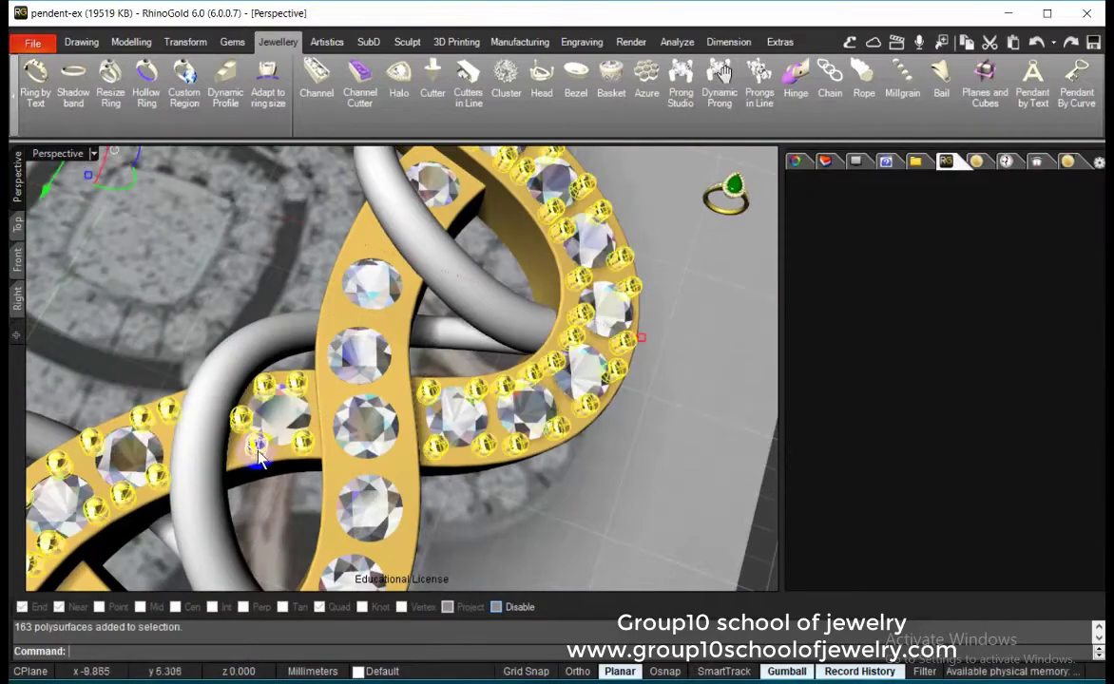
- Hide the selected prongs through the quick command palette
{"action": "scroll", "coordinate": [243, 425], "scroll_direction": "down", "scroll_amount": 5}
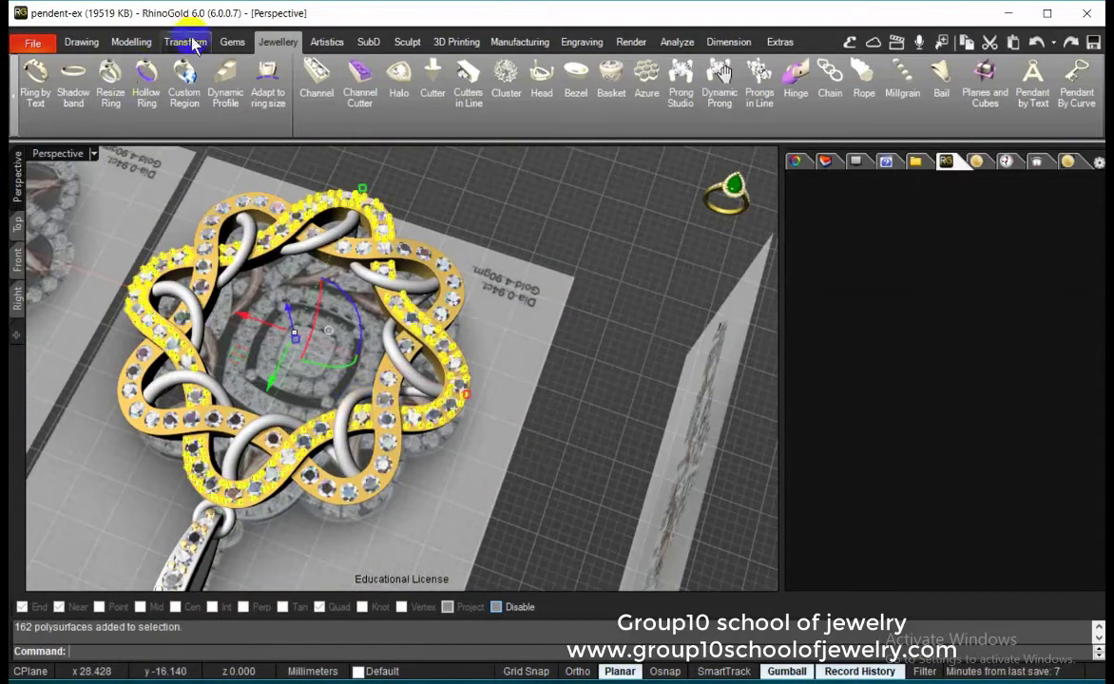
{"action": "left_click", "coordinate": [184, 41]}
{"action": "left_click", "coordinate": [96, 76]}
{"action": "left_click", "coordinate": [298, 348]}
{"action": "left_click", "coordinate": [505, 418]}
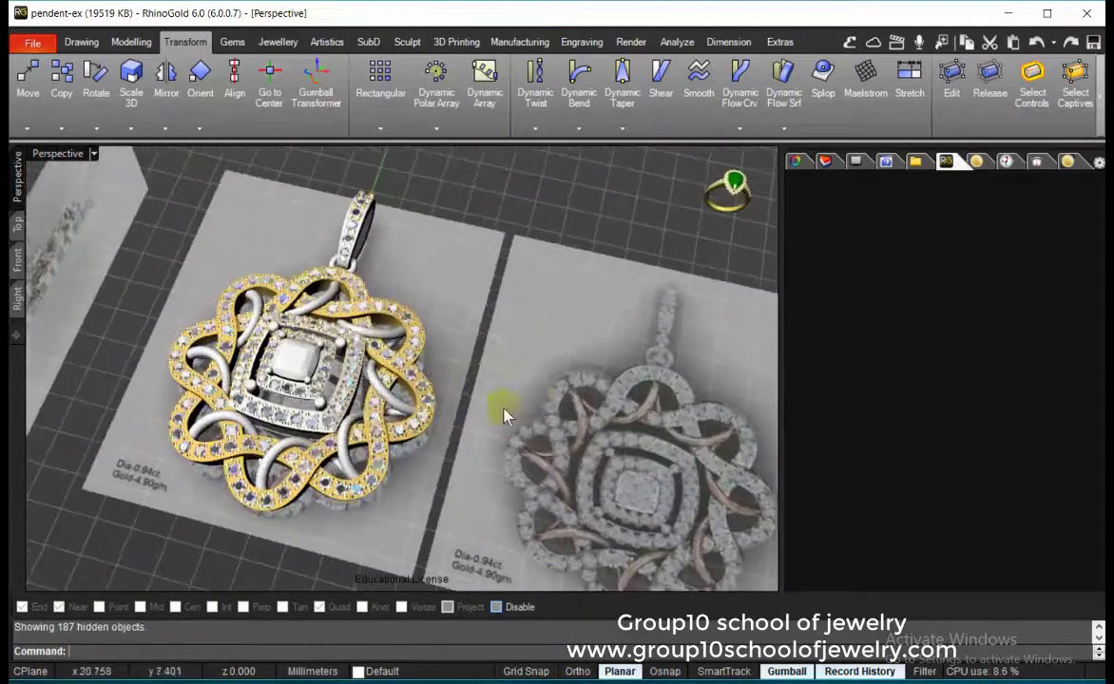
{"action": "middle_click", "coordinate": [505, 416]}
{"action": "left_click", "coordinate": [351, 405]}
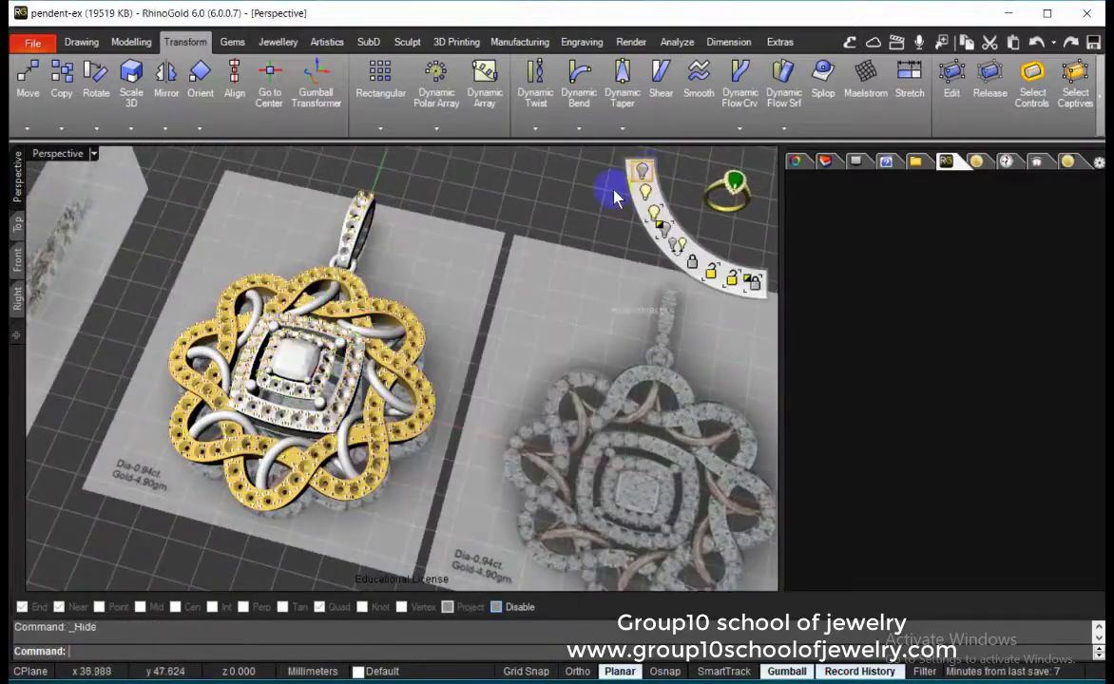
- Give the whole pendant white gold and the eight twisted tubes 9K rose gold
{"action": "left_click", "coordinate": [643, 177]}
{"action": "left_click", "coordinate": [644, 188]}
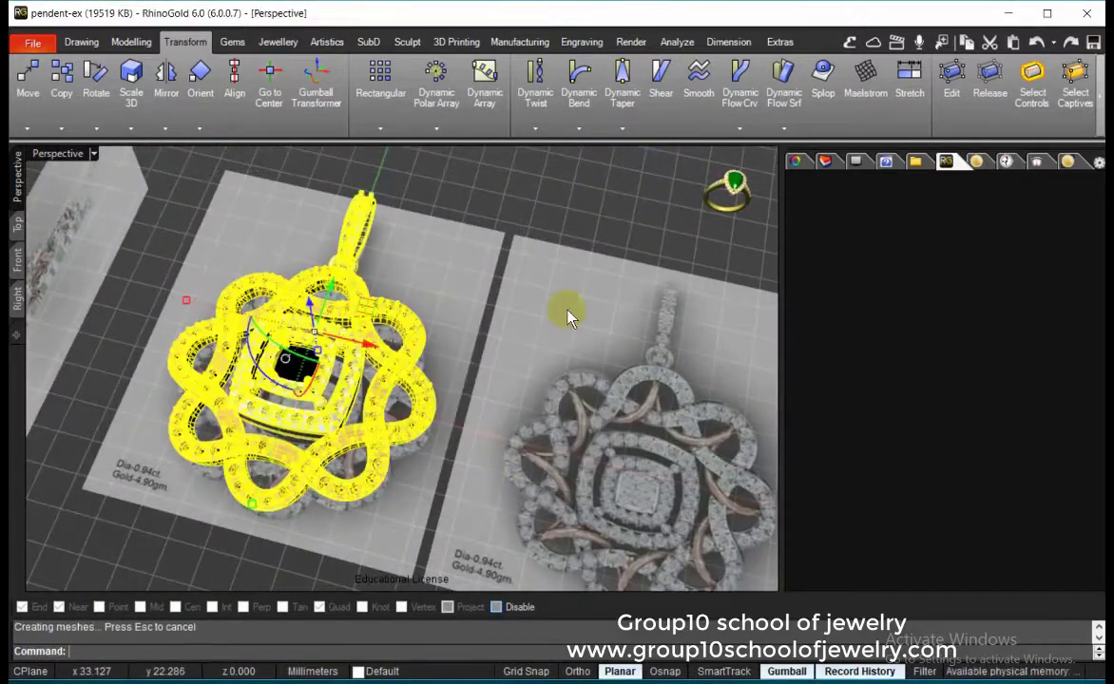
{"action": "left_click", "coordinate": [932, 318]}
{"action": "left_click", "coordinate": [360, 306]}
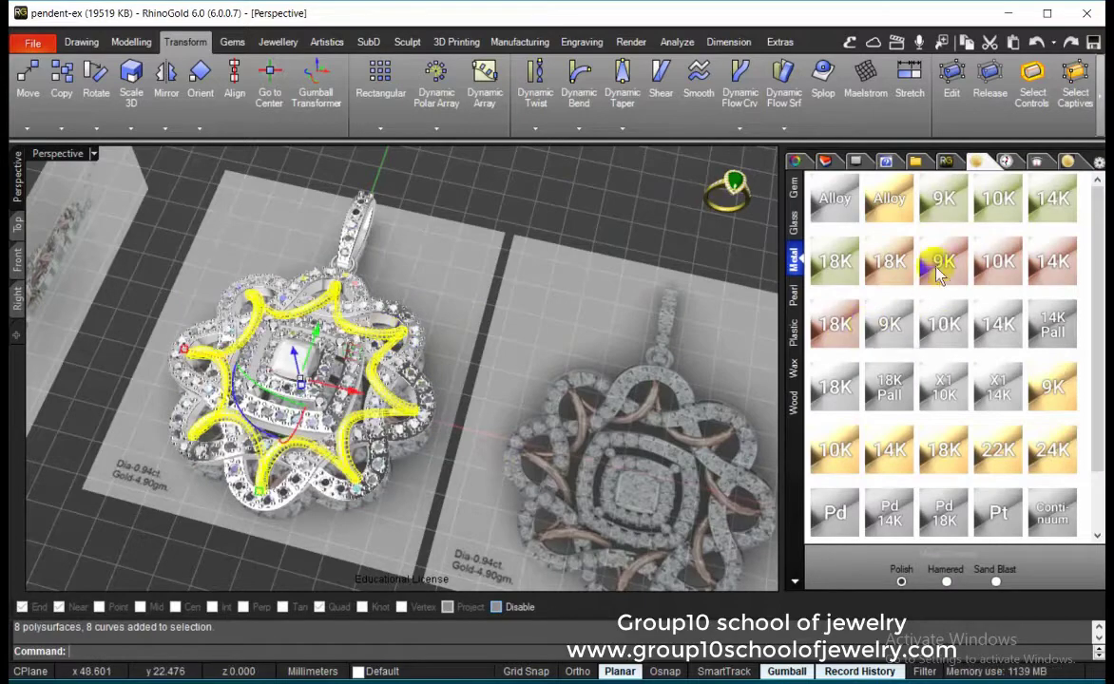
{"action": "left_click", "coordinate": [939, 273]}
- Apply Diamond material to the stones from the Gem materials
{"action": "left_click", "coordinate": [794, 187]}
{"action": "scroll", "coordinate": [399, 353], "scroll_direction": "down", "scroll_amount": 3}
{"action": "left_click", "coordinate": [399, 354]}
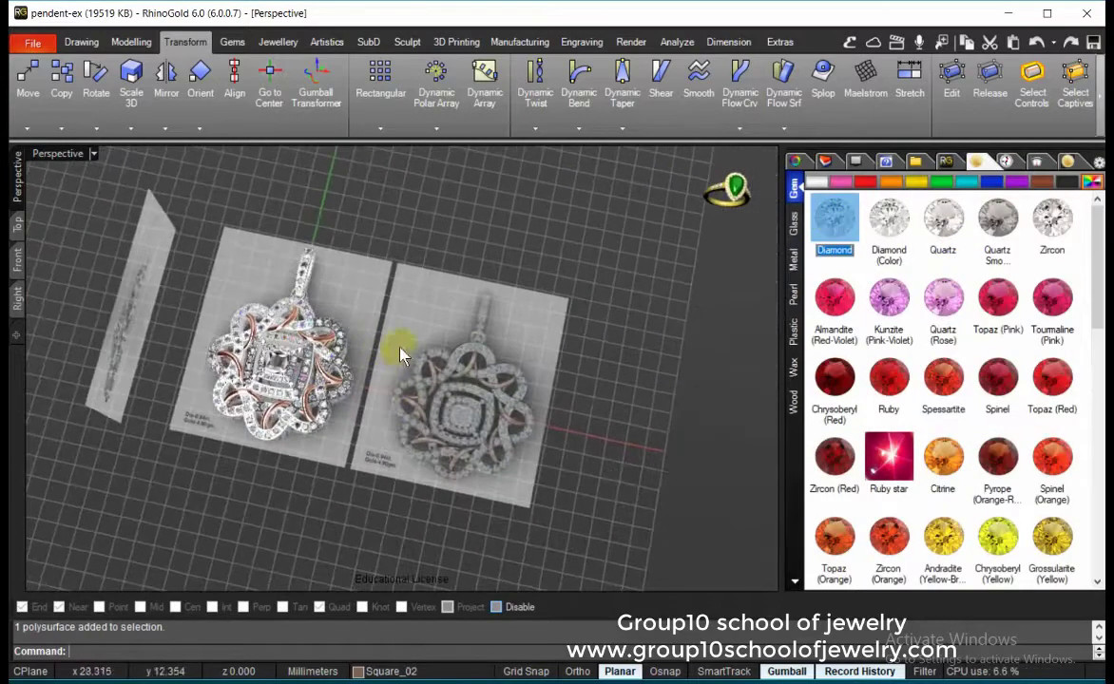
{"action": "scroll", "coordinate": [465, 323], "scroll_direction": "up", "scroll_amount": 3}
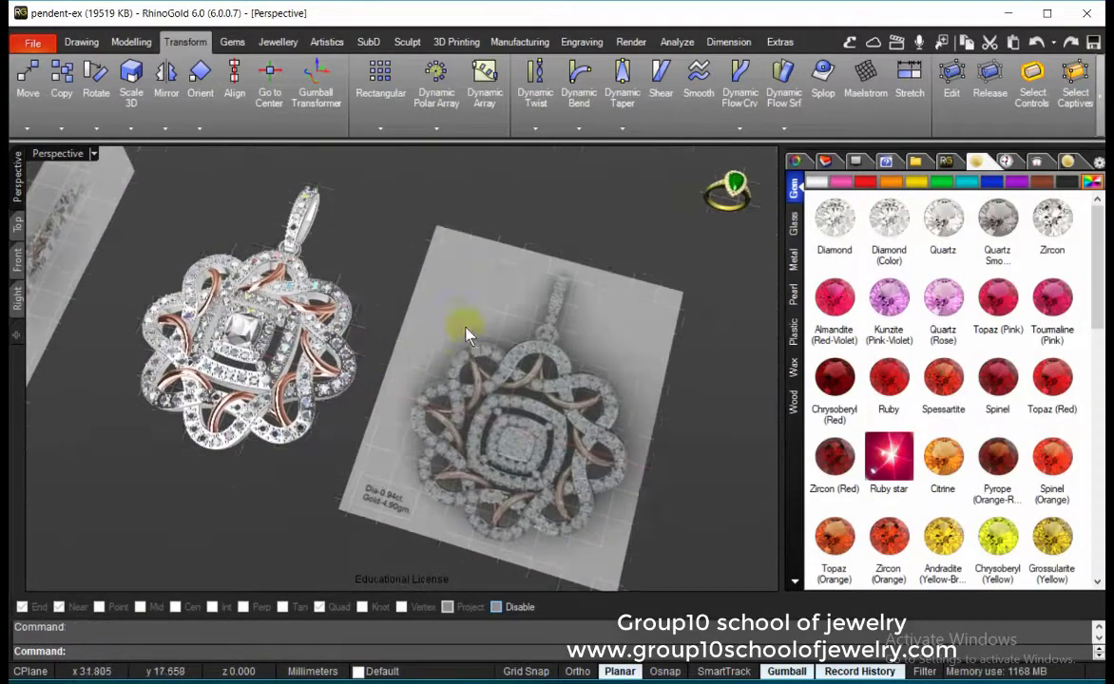